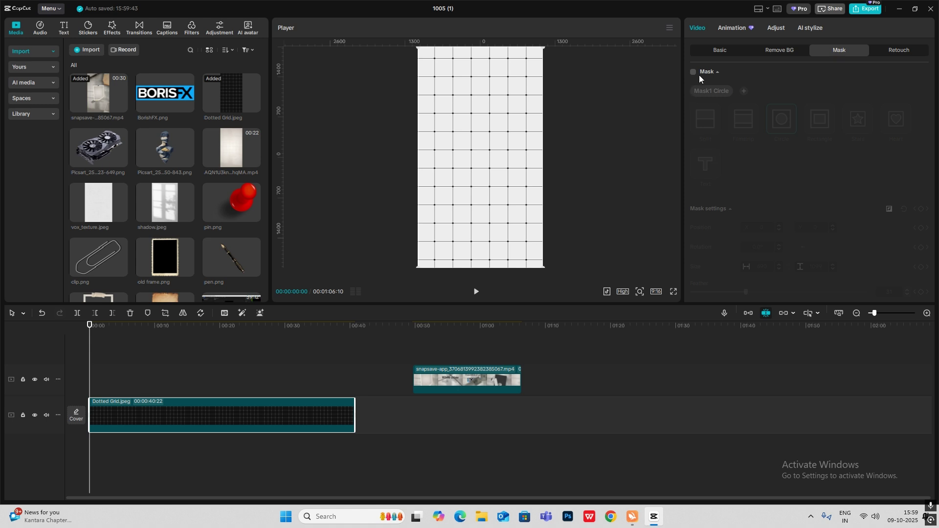
Enable the circle mask on the Dotted Grid background clip and set its feather to 34.
click(693, 74)
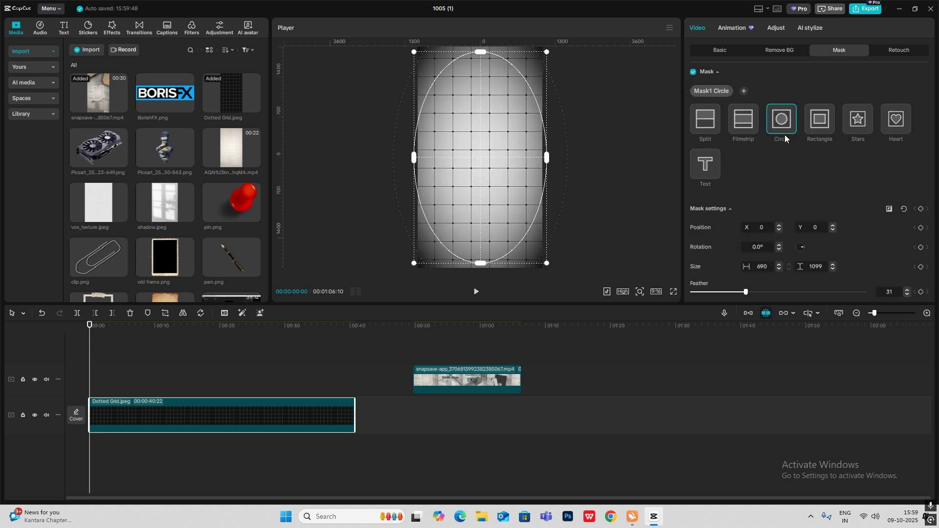
drag(543, 55, 549, 74)
scroll(773, 247, down, 2)
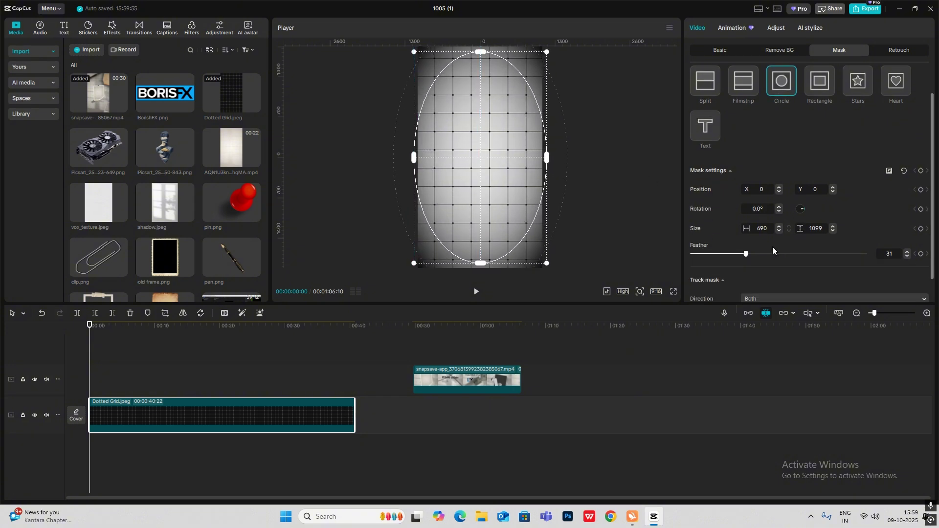
mouse_move(748, 224)
mouse_down()
mouse_move(735, 226)
mouse_move(752, 226)
mouse_up()
click(127, 372)
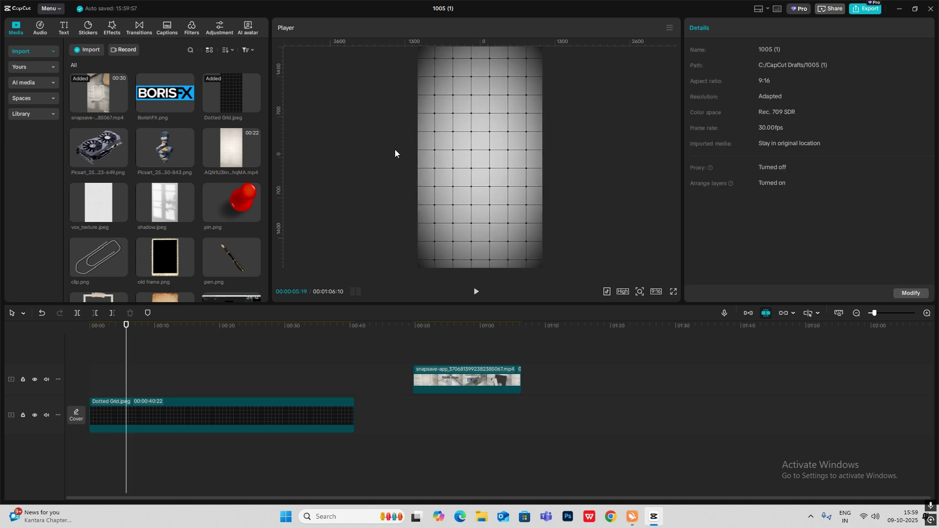
Lower the opacity of the Dotted Grid background clip.
click(140, 425)
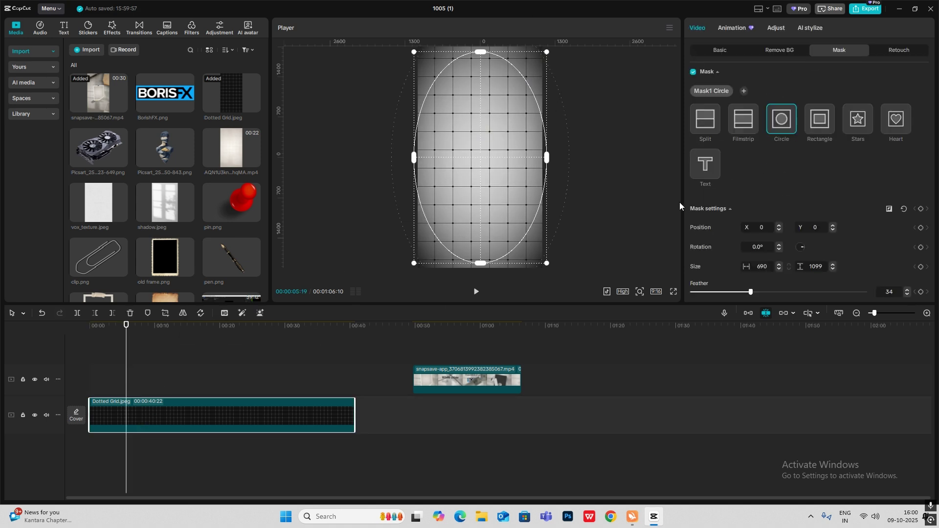
click(716, 51)
scroll(848, 255, down, 2)
drag(826, 191, 772, 193)
Overlay shadow.jpeg for the grid clip's full length, scale it to 118% to cover the canvas, and set its opacity to 38%.
drag(167, 216, 354, 378)
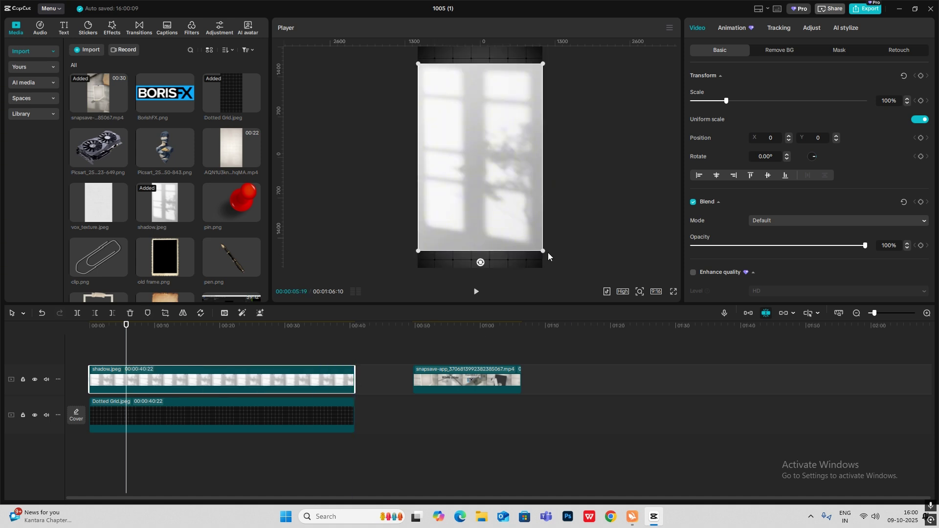
drag(544, 253, 562, 281)
click(785, 220)
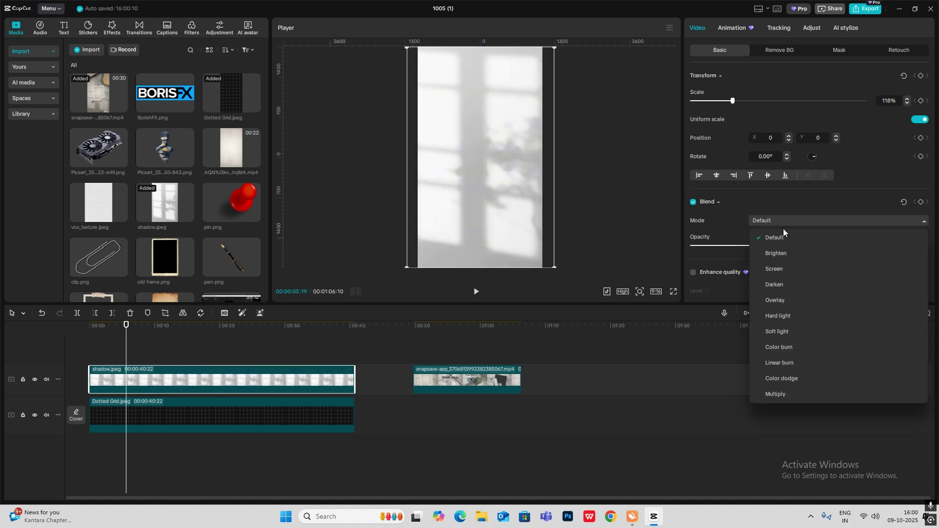
click(699, 220)
drag(736, 247, 759, 249)
Add pen.png above the shadow for the grid's full length and place it in the canvas's upper-left corner.
click(436, 357)
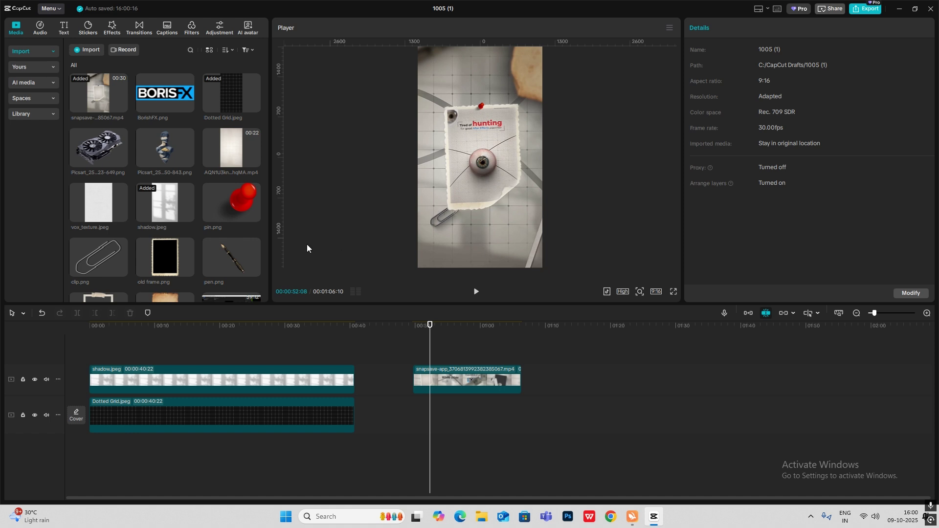
mouse_move(230, 201)
drag(219, 252, 354, 379)
click(231, 355)
drag(462, 158, 407, 59)
drag(487, 127, 471, 114)
Add old off white page.png above the pen for the same length, reduced and tilted in the canvas's upper-right corner.
drag(164, 298, 354, 378)
click(218, 437)
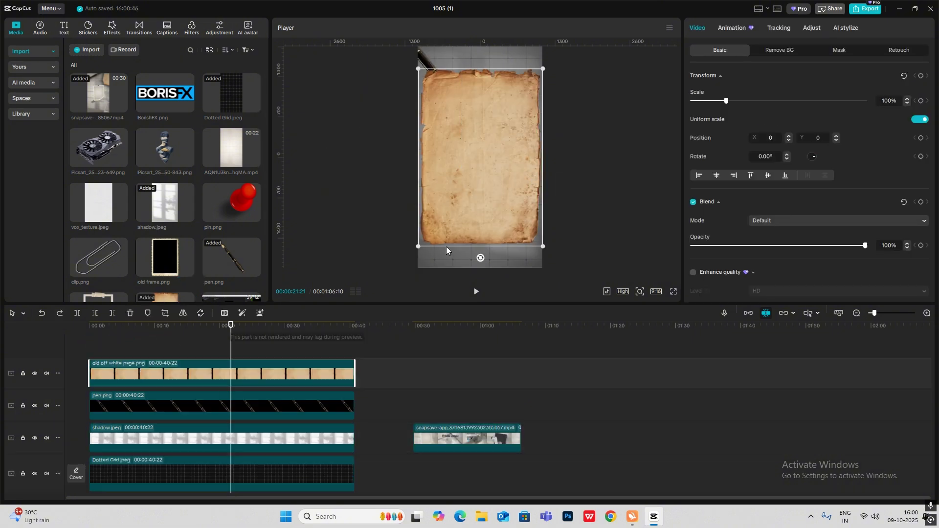
click(219, 378)
drag(479, 156, 531, 69)
drag(469, 161, 496, 116)
drag(530, 123, 507, 102)
click(588, 125)
Add passportsizephoto.png as a layer matching the other clips' length and position it in the canvas's lower-right corner.
scroll(165, 196, down, 3)
drag(98, 213, 90, 353)
drag(122, 380, 357, 387)
drag(479, 157, 531, 244)
click(597, 142)
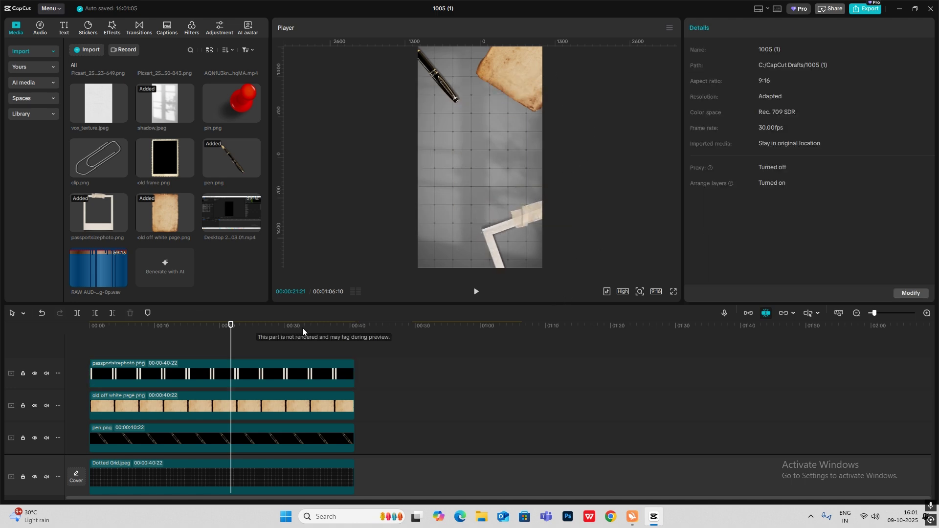
Add old frame.png as a layer matching the other clips' length and scale it down at the canvas centre.
drag(165, 158, 90, 353)
drag(122, 379, 353, 387)
drag(548, 65, 516, 117)
Add clip.png at the other clips' length, scale it to 26%, and rotate it to about 175° below the frame's lower-left corner.
drag(98, 158, 90, 353)
drag(123, 376, 355, 378)
drag(541, 204, 499, 171)
drag(480, 157, 440, 206)
drag(440, 229, 430, 179)
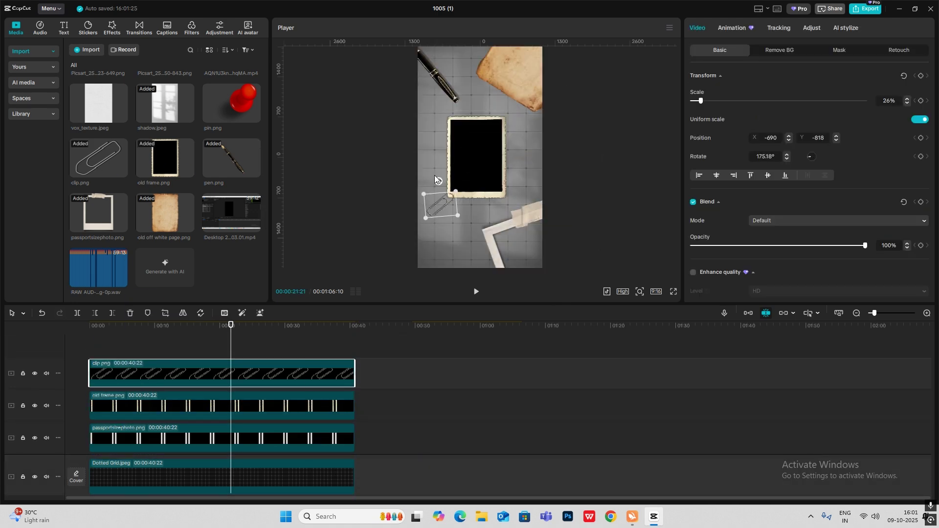
Move the clip.png layer beneath the old frame layer in the timeline.
drag(211, 373, 211, 422)
click(158, 342)
scroll(336, 345, down, 3)
scroll(309, 380, up, 1)
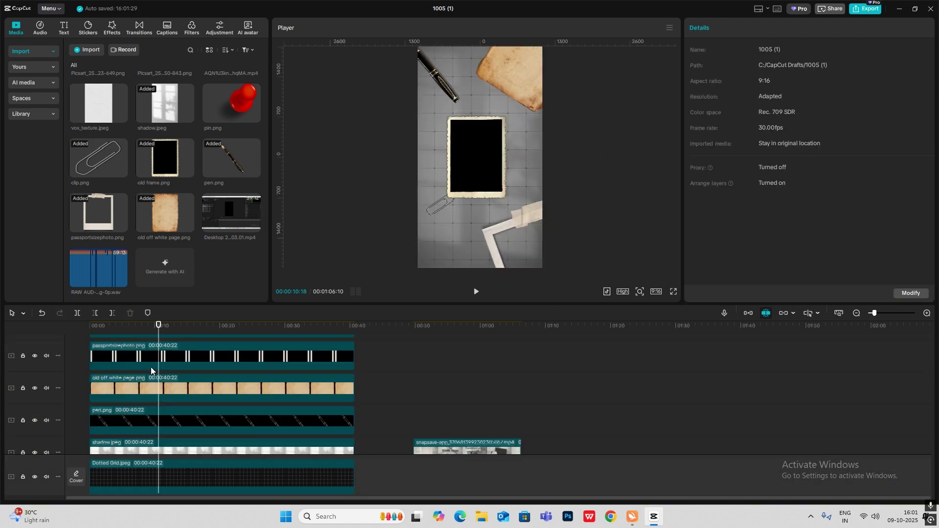
scroll(151, 367, up, 1)
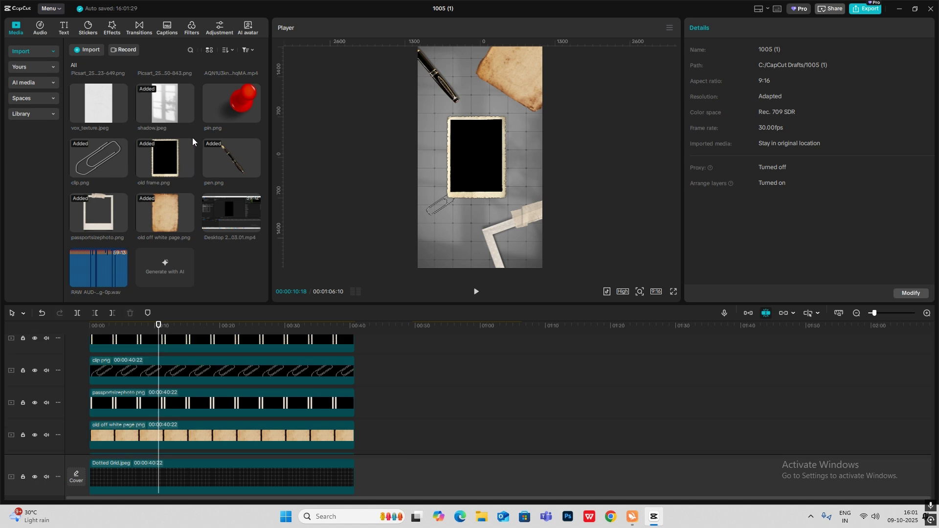
Apply the Blur video effect above all layers for their full length and set its strength to 55.
click(112, 28)
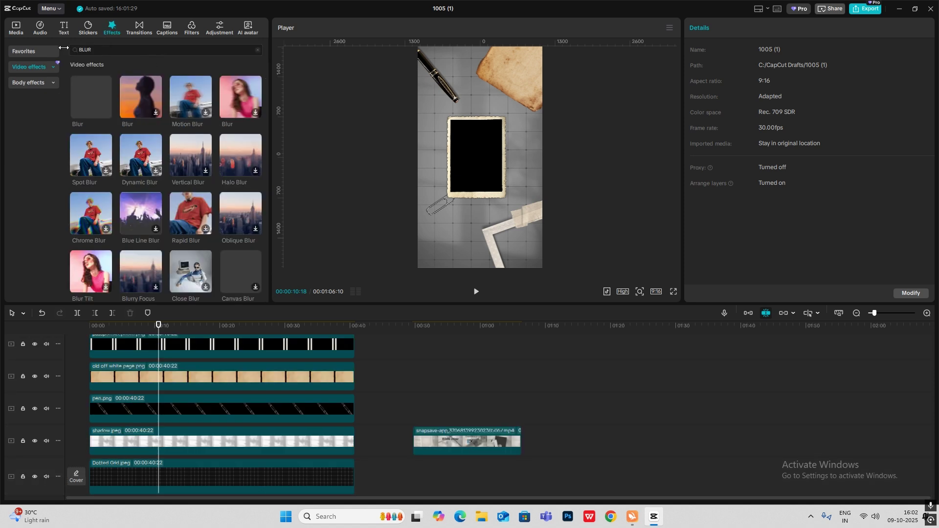
drag(91, 98, 354, 348)
scroll(120, 374, down, 1)
scroll(120, 374, up, 2)
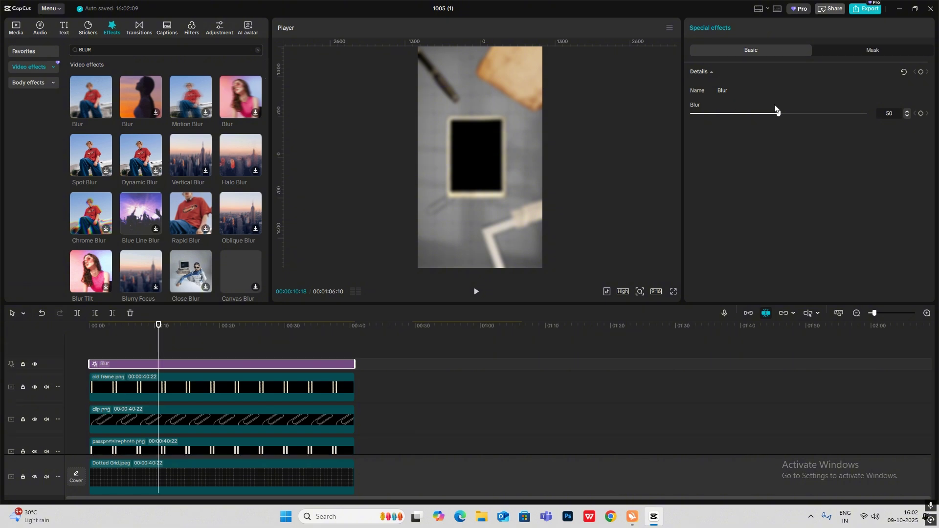
mouse_move(787, 113)
mouse_down()
mouse_move(814, 119)
mouse_move(731, 124)
mouse_move(789, 127)
mouse_up()
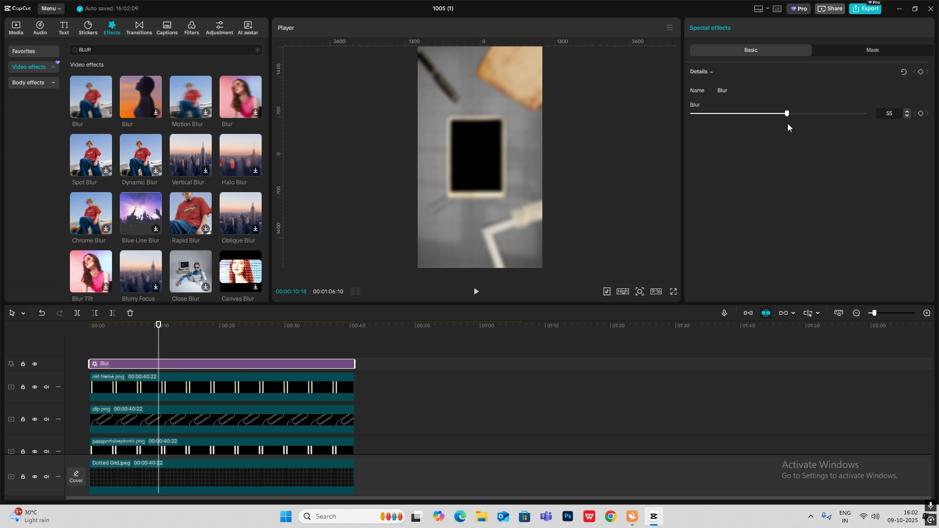
Add a circle mask to the Blur effect, stretch it to about 1506 × 2006, and invert it.
click(870, 52)
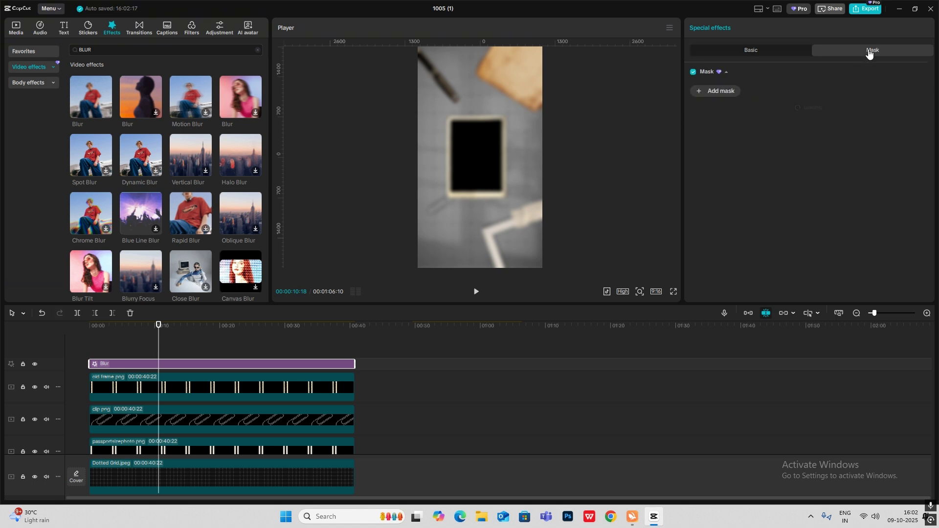
click(725, 95)
click(771, 122)
drag(510, 189, 580, 288)
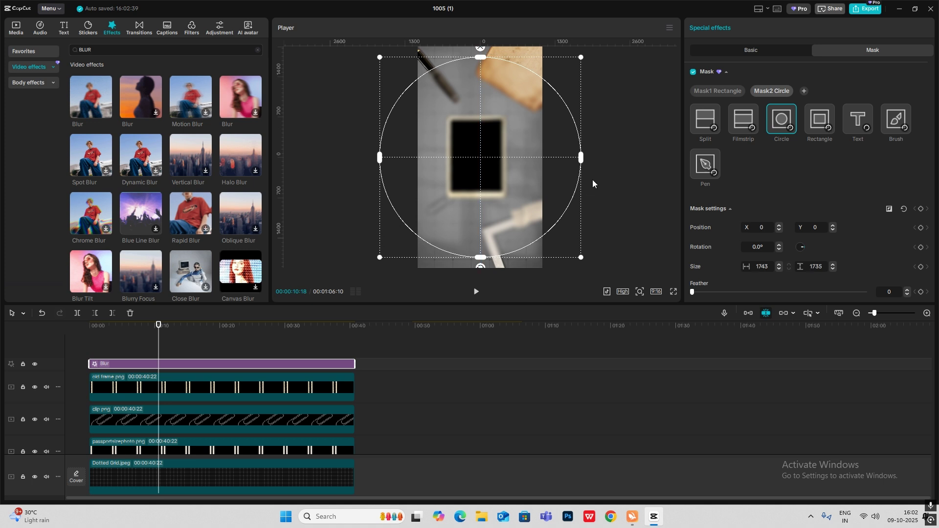
drag(582, 158, 555, 158)
drag(557, 59, 568, 47)
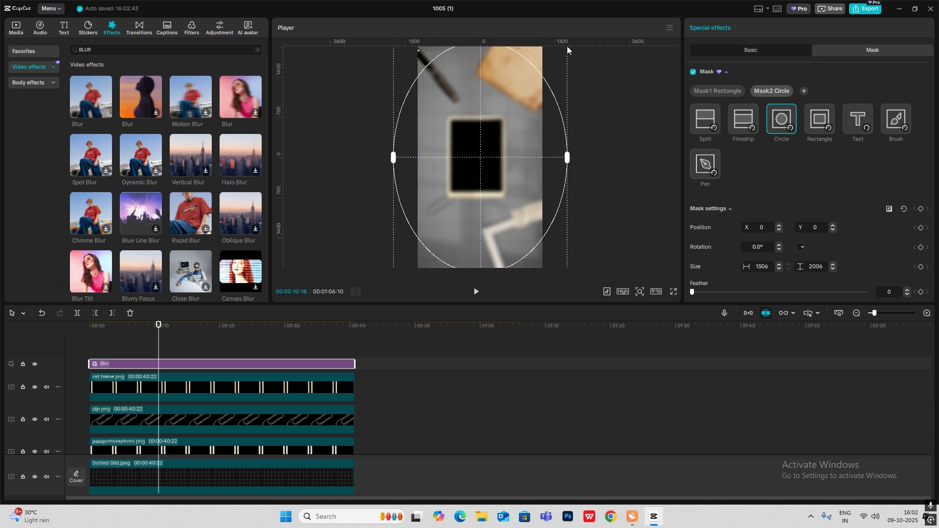
click(890, 210)
Move the old frame slightly upward on the canvas, keeping it horizontally centred.
click(454, 129)
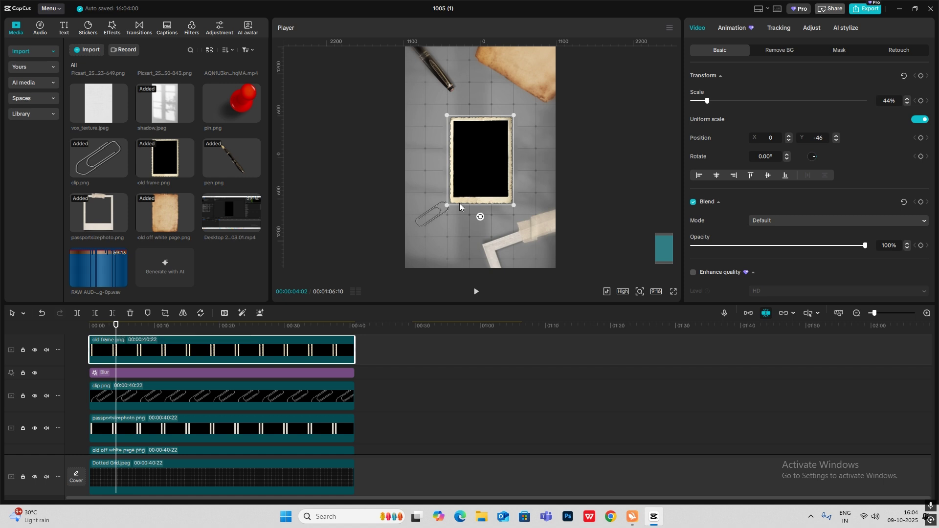
drag(480, 143, 480, 148)
click(480, 148)
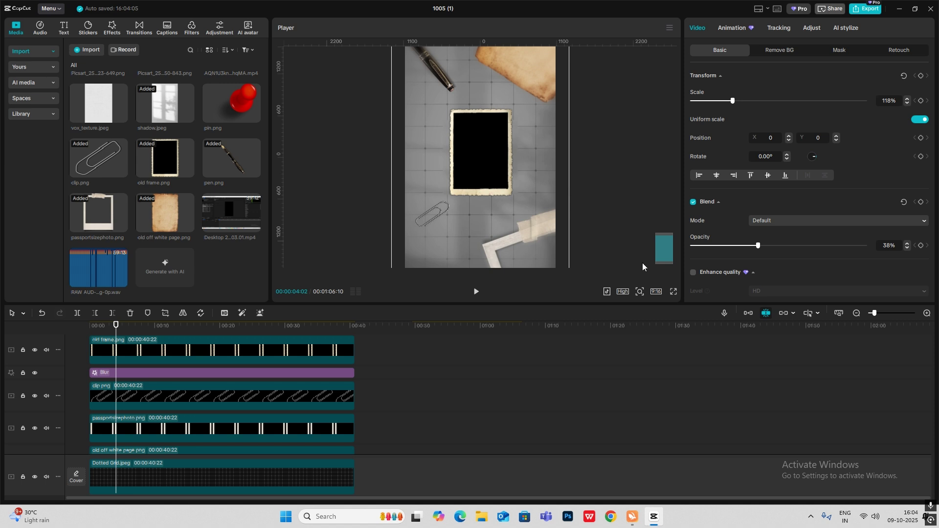
click(639, 293)
click(622, 308)
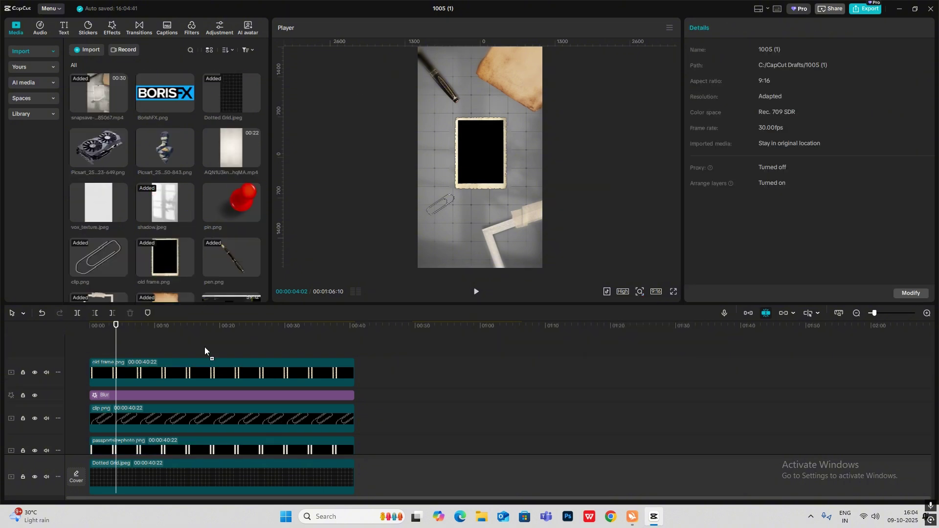
Place the 22-second video above the old frame at the timeline start, then extract and delete its audio.
drag(204, 348, 90, 345)
right_click(121, 379)
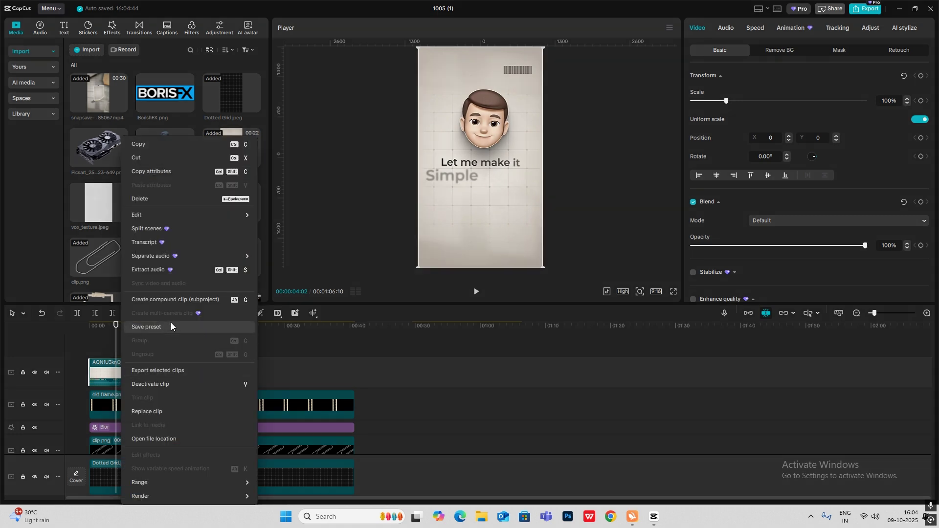
click(164, 270)
click(201, 425)
key(Delete)
scroll(201, 424, up, 5)
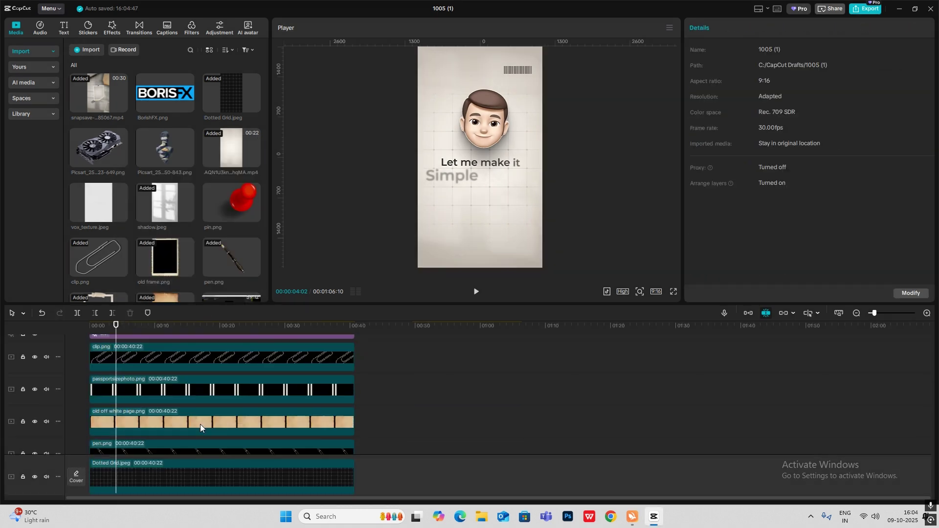
Scale the 22-second video to 43% over the old frame and lower its opacity to 65%.
click(189, 364)
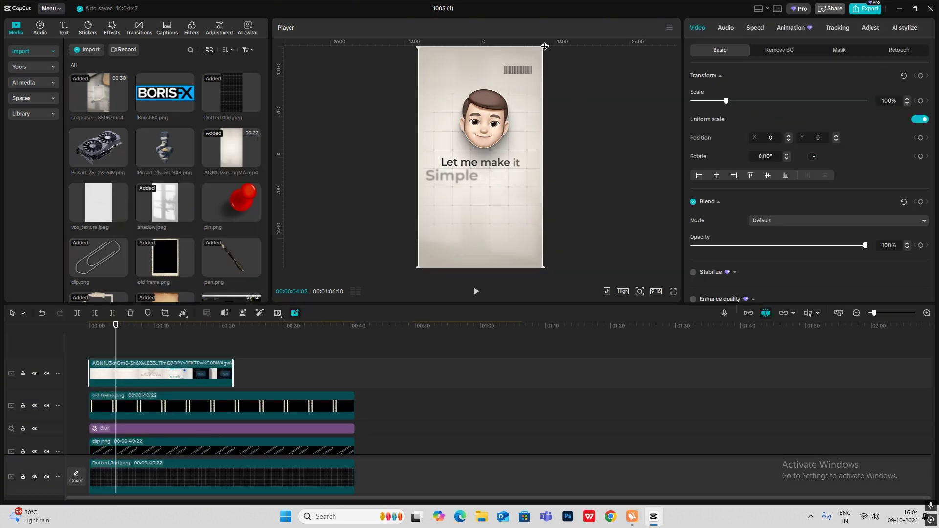
drag(544, 49, 507, 112)
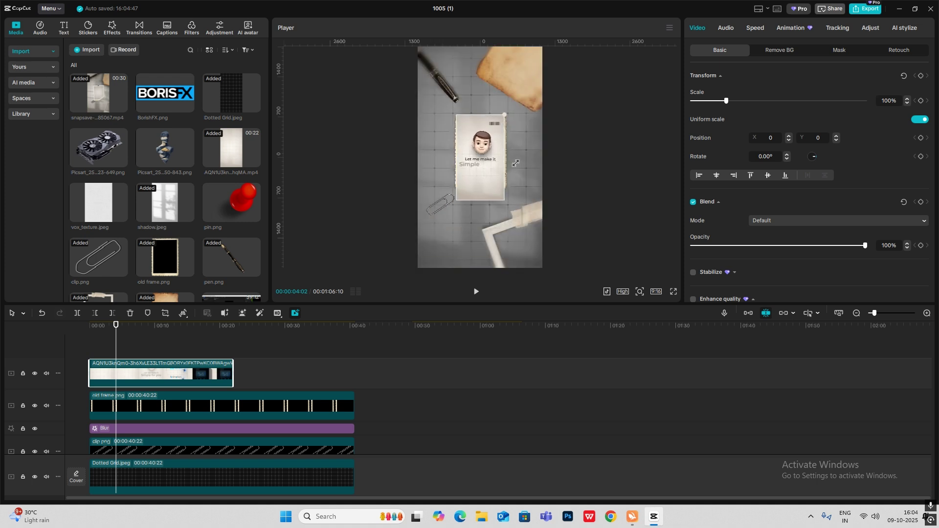
mouse_move(641, 292)
click(631, 309)
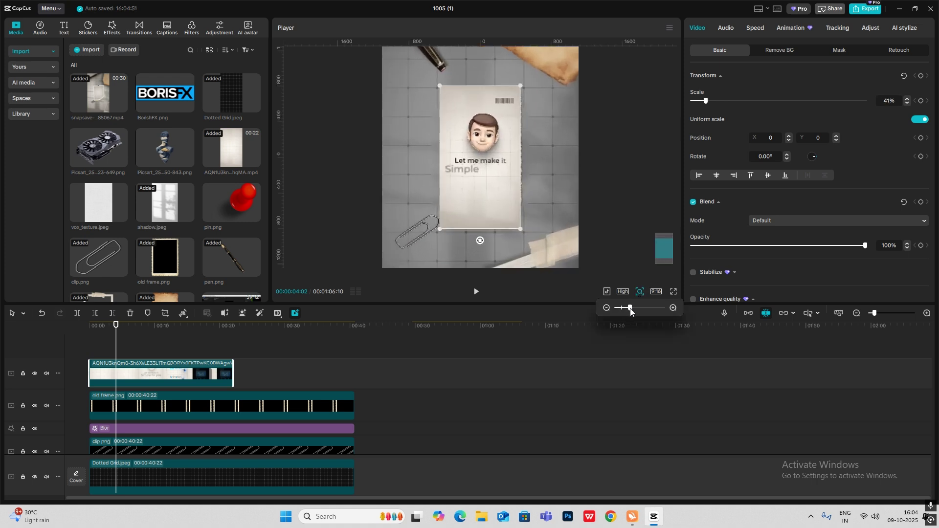
drag(531, 240, 534, 244)
drag(809, 245, 806, 251)
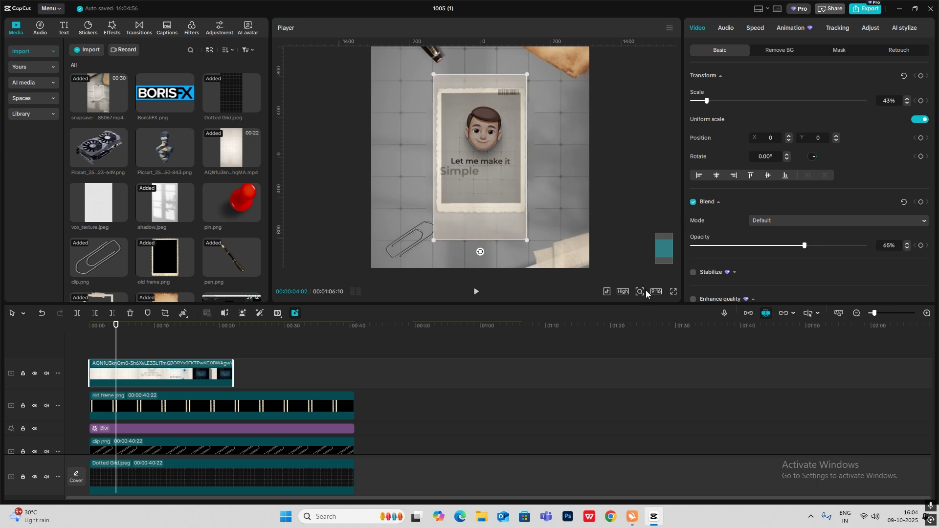
Add a rectangle mask to the video and resize it to fit the opening of the old frame.
click(642, 307)
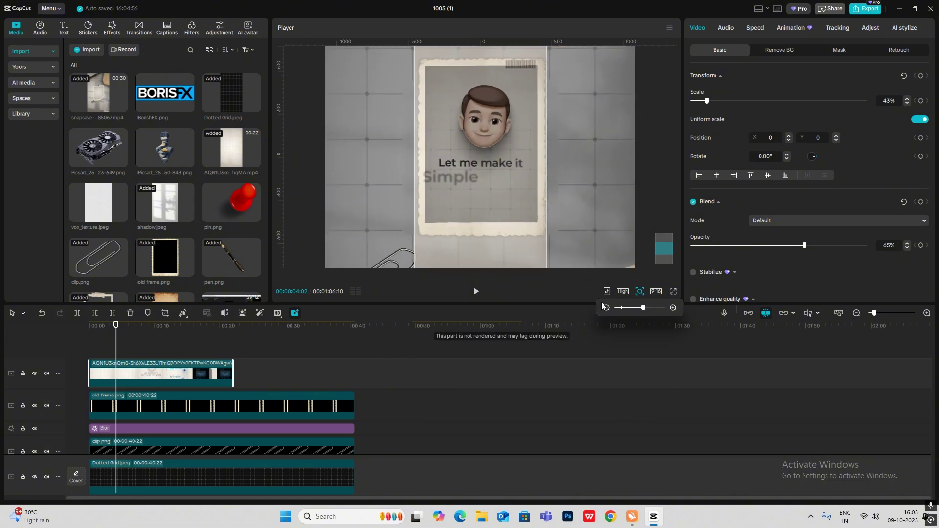
click(839, 51)
click(727, 92)
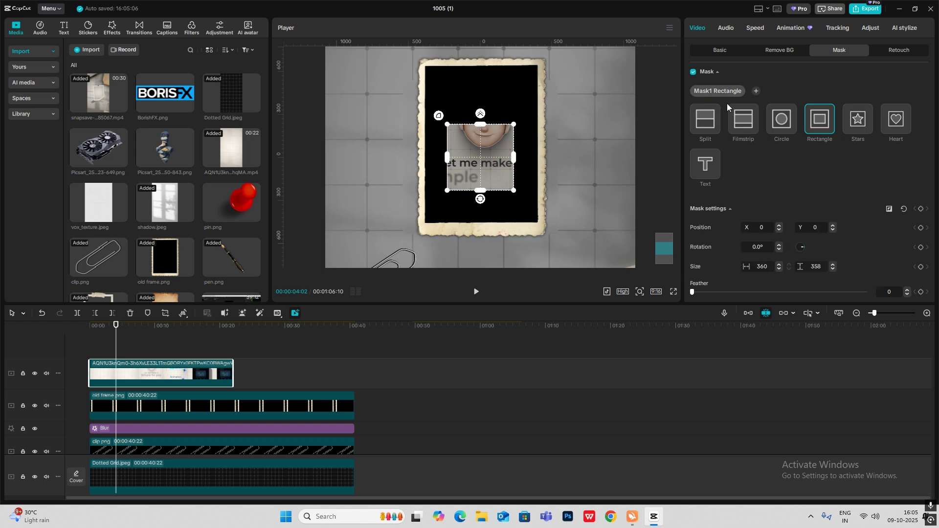
drag(480, 192, 475, 166)
drag(514, 144, 559, 153)
drag(471, 159, 469, 158)
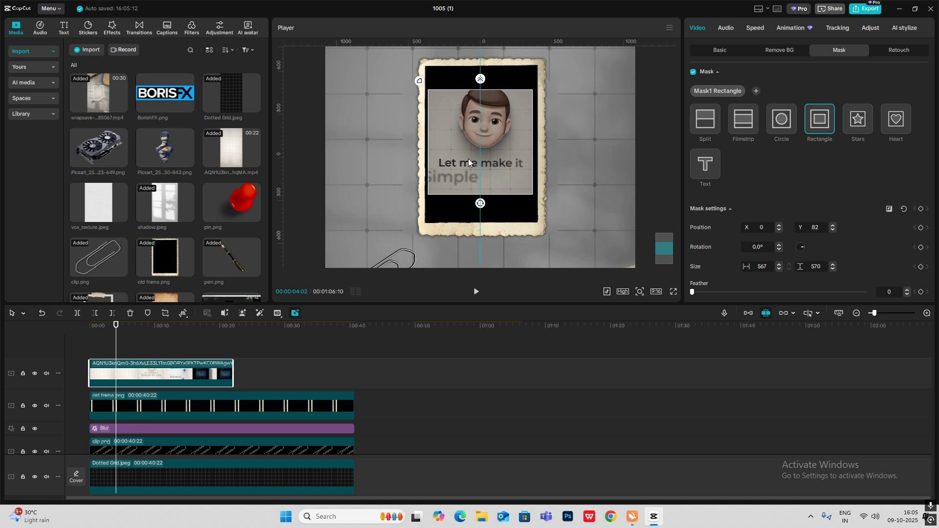
drag(480, 89, 481, 62)
drag(427, 142, 424, 142)
drag(481, 161, 481, 165)
Set the framed video's opacity to 100%, preview it around 8 seconds, and dismiss the advertisement popup.
click(588, 187)
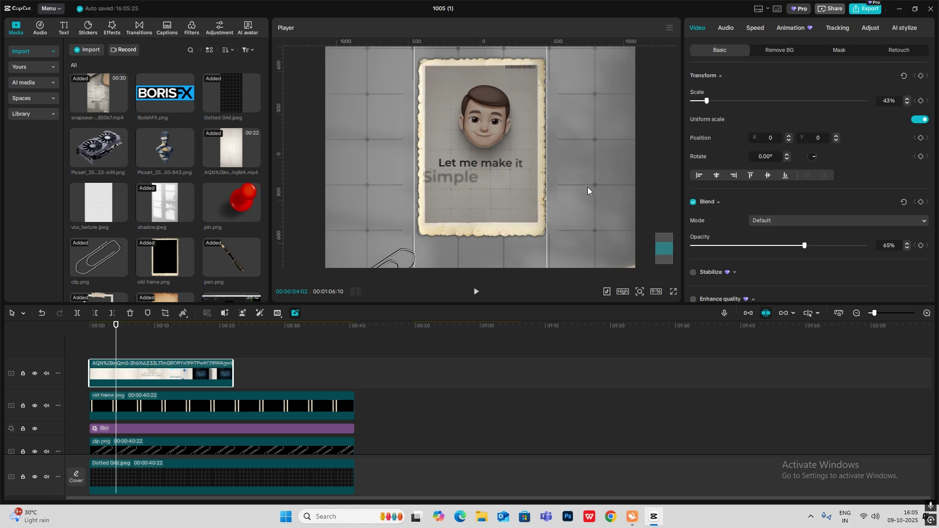
drag(781, 247, 867, 246)
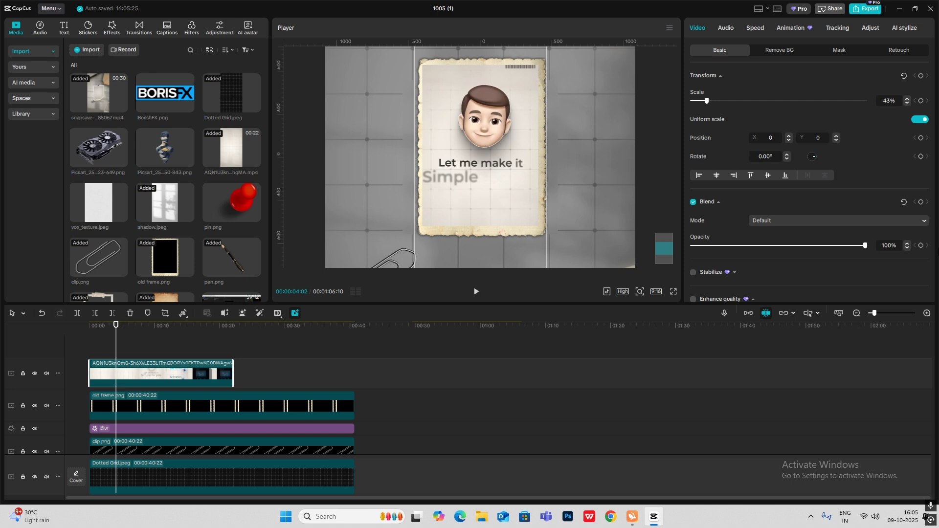
click(144, 350)
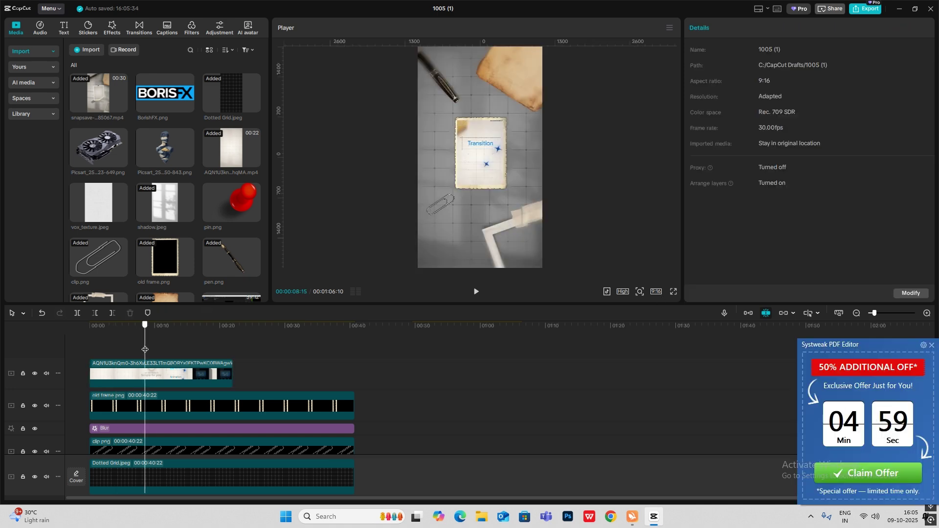
click(931, 345)
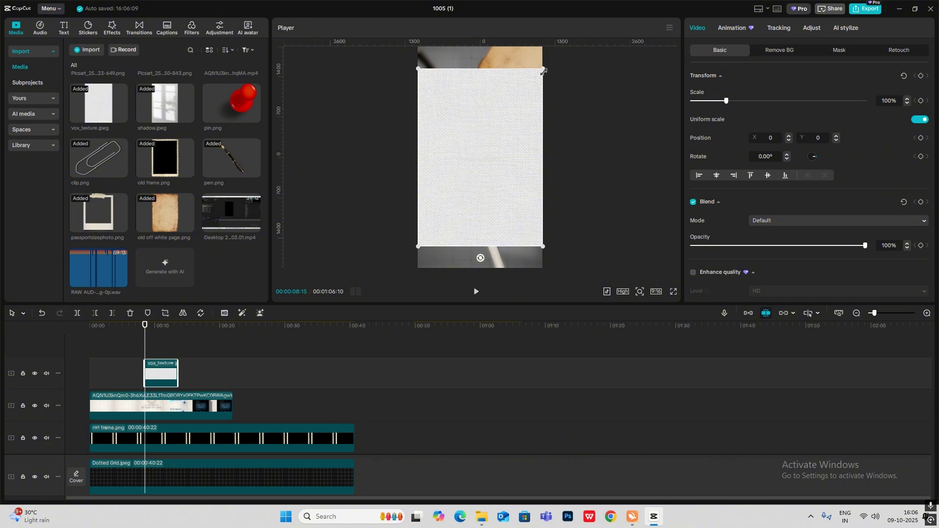
Scale the paper texture to 44% over the old frame, lower its opacity to 38%, and centre it on the framed video.
drag(544, 71, 508, 119)
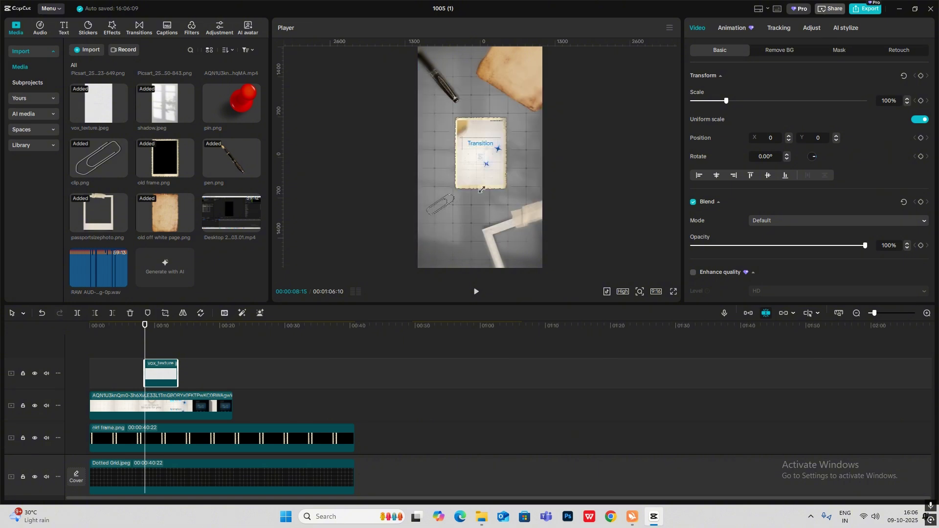
mouse_move(639, 293)
click(648, 307)
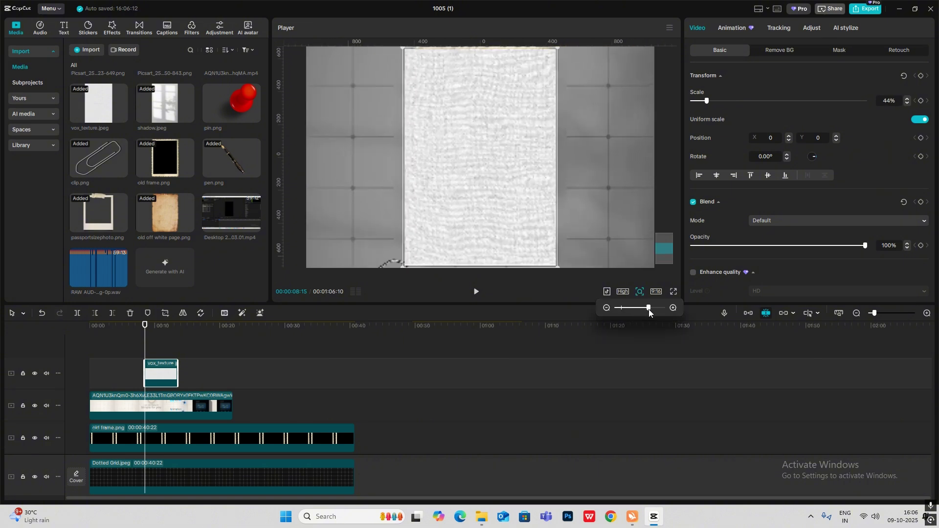
drag(802, 245, 759, 246)
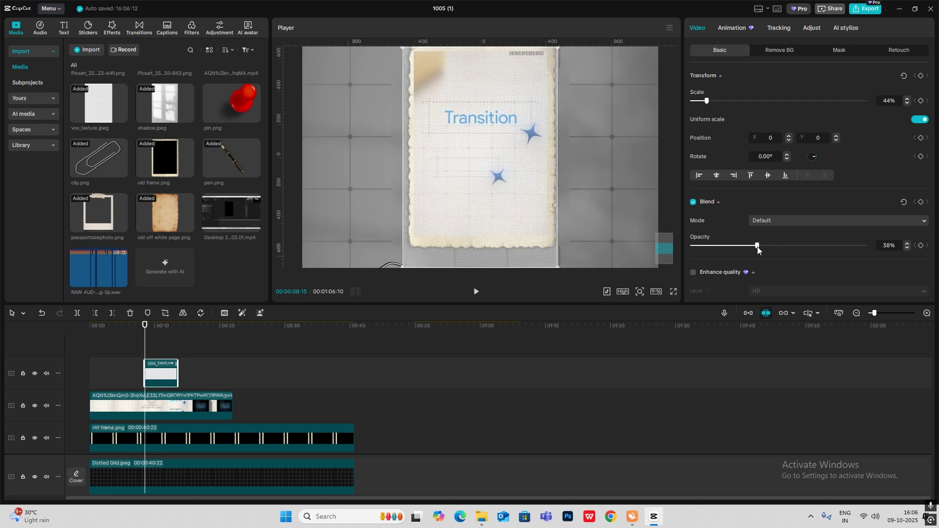
drag(510, 153, 509, 143)
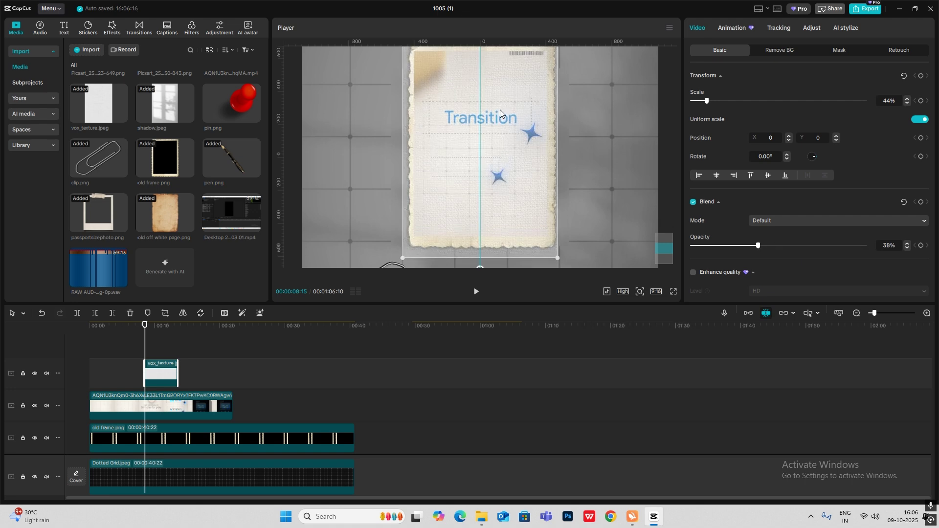
Add a rectangle mask to the paper texture and enlarge it towards the edges of the frame opening.
click(845, 51)
click(721, 92)
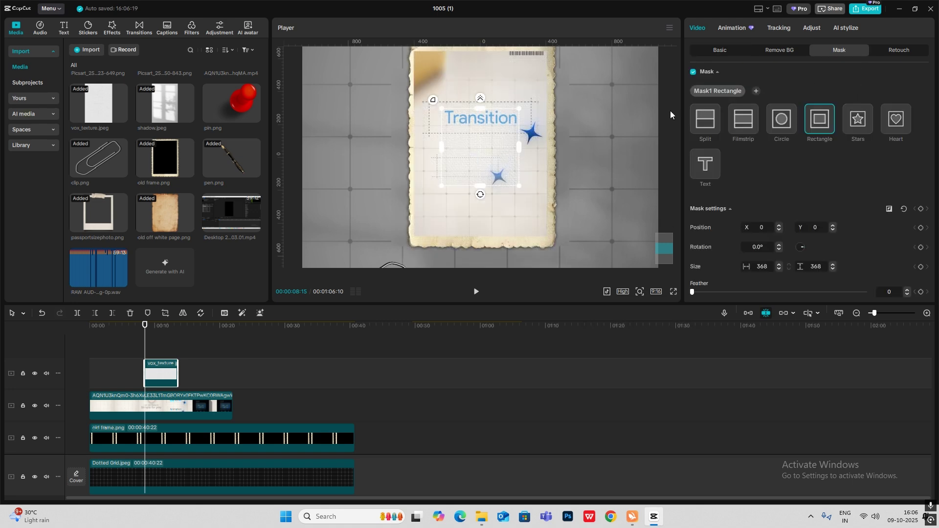
drag(522, 116, 585, 45)
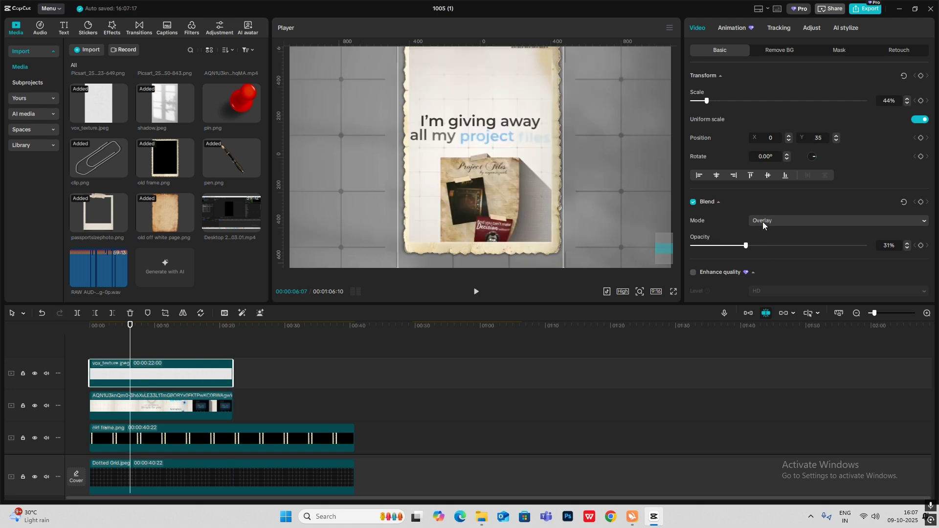
Set the Overlay-blended paper texture's opacity to 63%.
drag(746, 245, 814, 259)
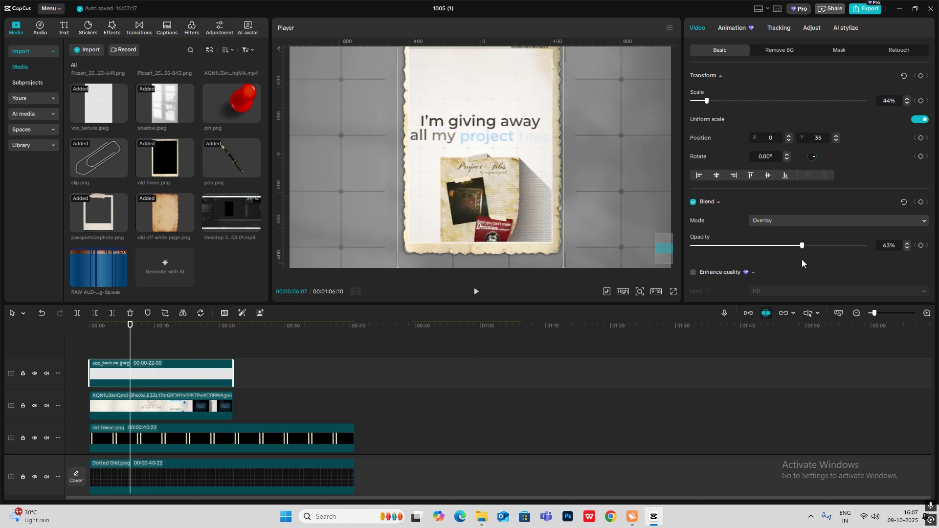
click(640, 292)
drag(651, 308, 624, 308)
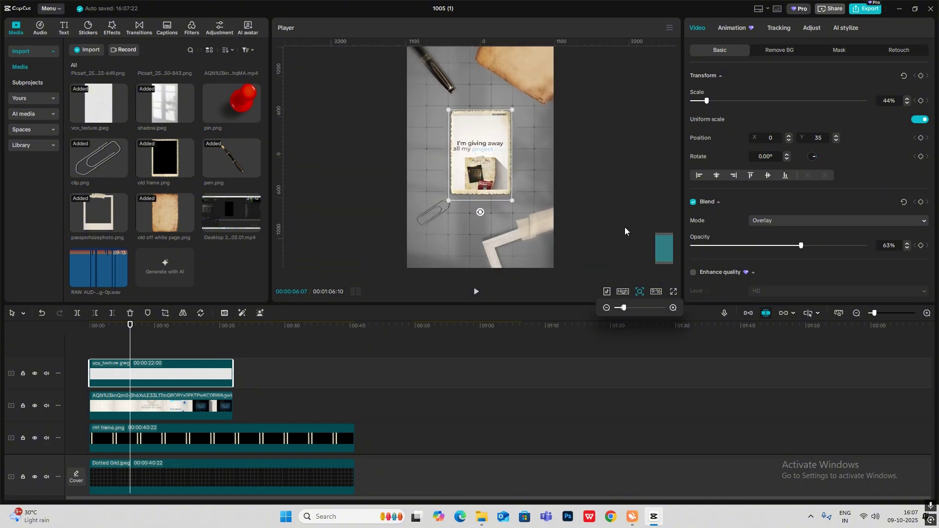
click(623, 259)
Align the upper edge of the texture's mask with the frame opening around 3 seconds and preview the scene.
click(99, 348)
click(108, 372)
click(640, 291)
click(653, 307)
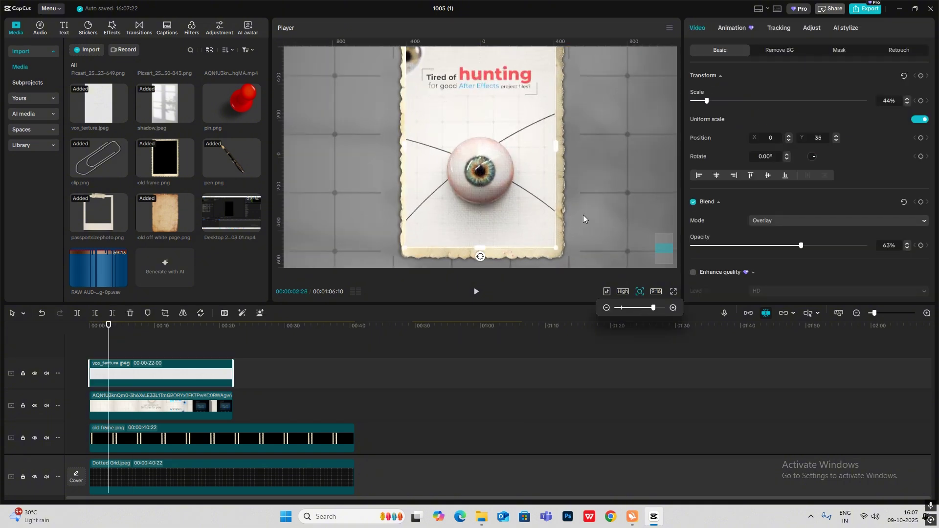
scroll(665, 248, up, 3)
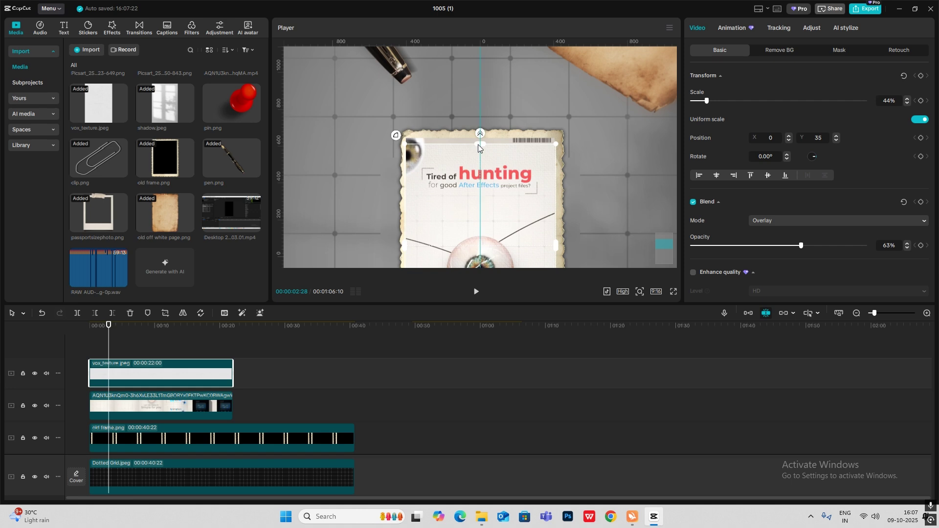
drag(477, 135, 476, 133)
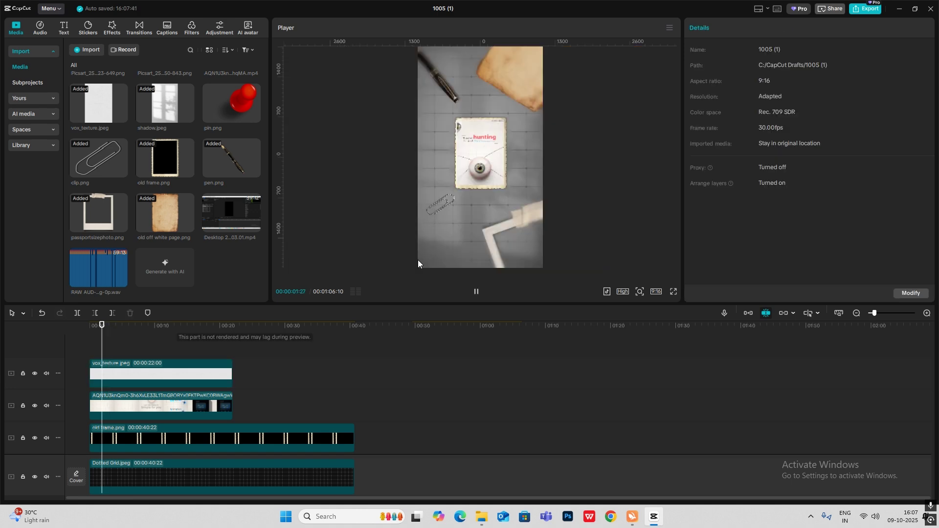
key(space)
scroll(203, 376, down, 1)
scroll(203, 376, up, 1)
mouse_move(307, 350)
mouse_down()
mouse_move(240, 395)
mouse_move(305, 356)
mouse_up()
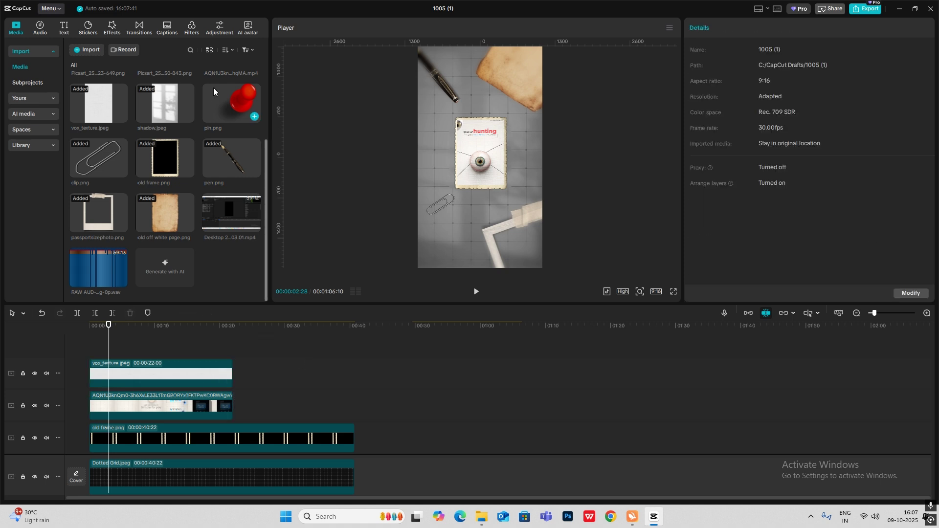
Search the filters for enhance, add the Enhance filter at the timeline start, and extend it to the end of the old frame clip.
click(191, 28)
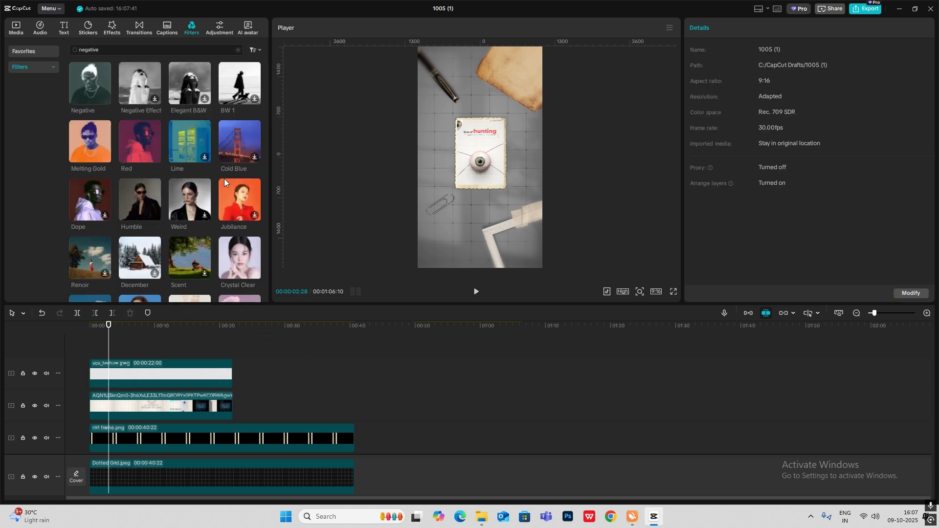
click(104, 51)
click(179, 76)
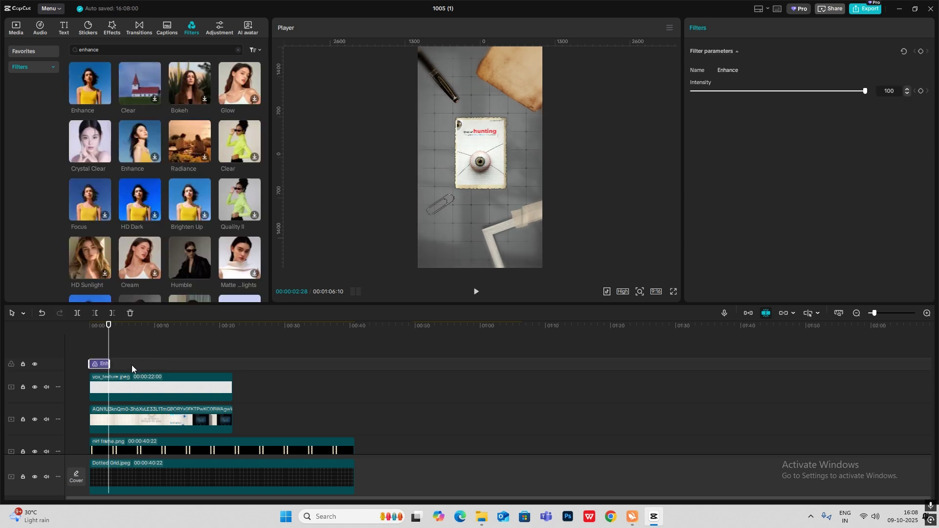
drag(109, 363, 354, 364)
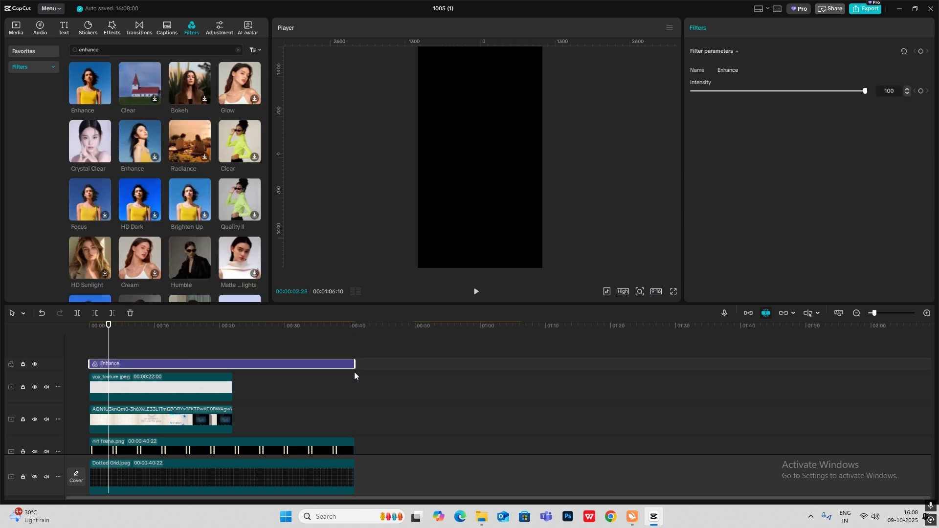
Extend the September Sunset filter to the scene's end, set its intensity to 66, and preview the scene around 4 seconds.
drag(130, 323, 355, 364)
drag(830, 92, 806, 111)
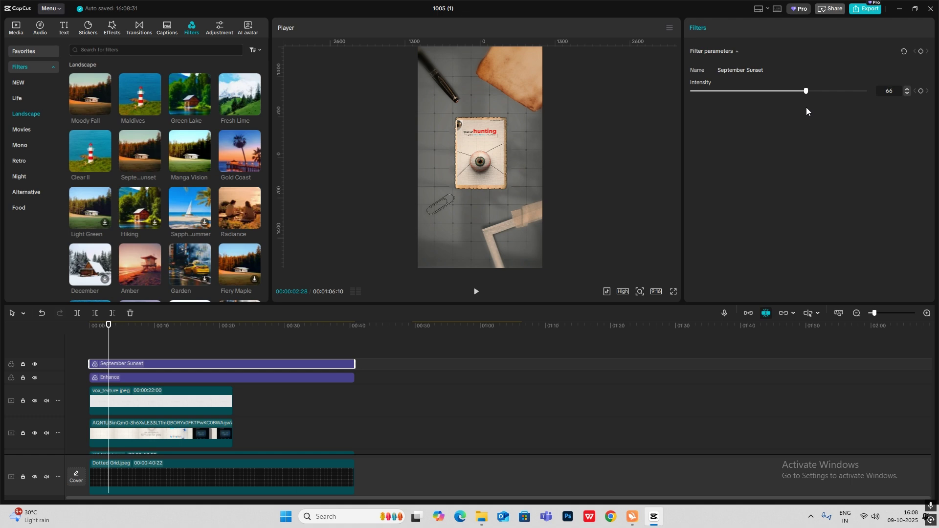
click(157, 351)
mouse_move(108, 353)
mouse_down()
mouse_move(209, 356)
mouse_move(117, 355)
mouse_up()
scroll(207, 381, down, 1)
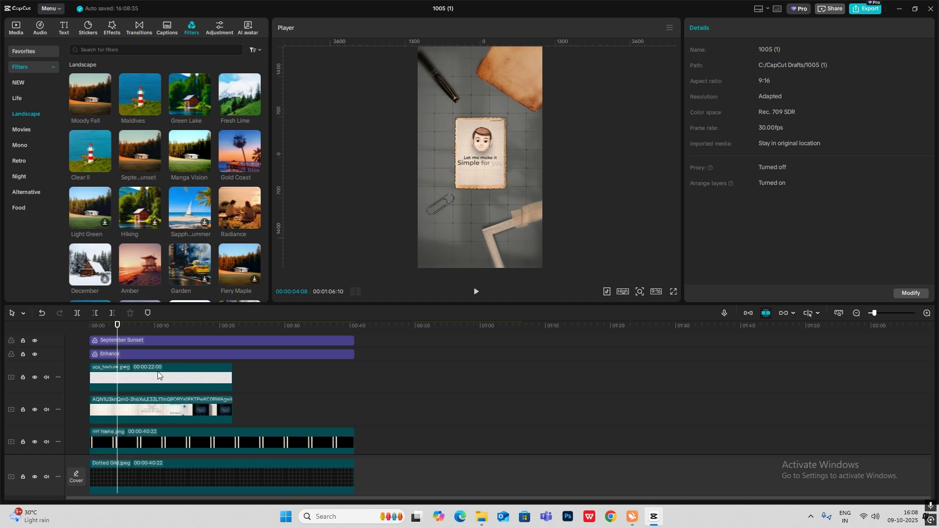
scroll(157, 377, up, 1)
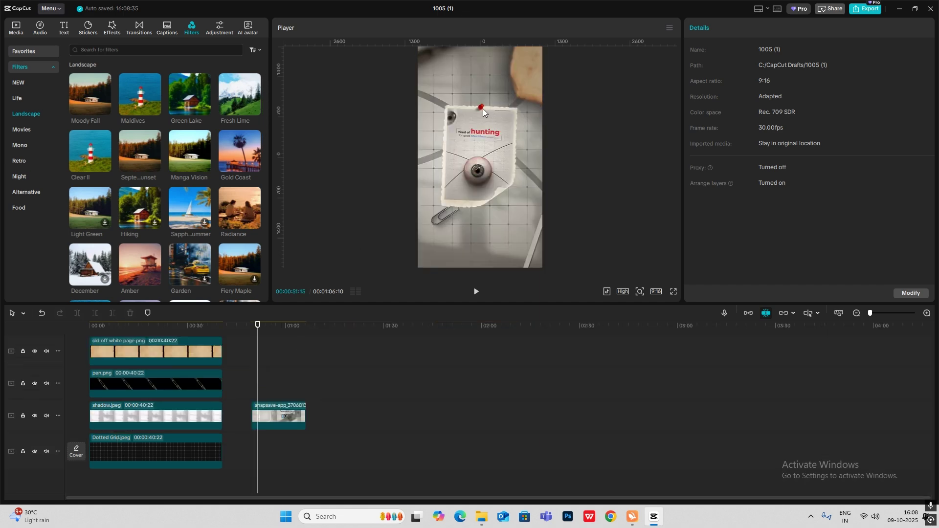
Add pin.png at the timeline start, extend it to the video's end, and place the small pin on the frame's upper edge.
click(17, 27)
drag(101, 327, 87, 339)
drag(87, 380, 88, 380)
drag(106, 390, 160, 397)
click(121, 337)
Move the paper clip closer to the lower-left corner of the old frame.
click(506, 151)
drag(419, 205, 445, 194)
scroll(301, 374, down, 10)
click(554, 234)
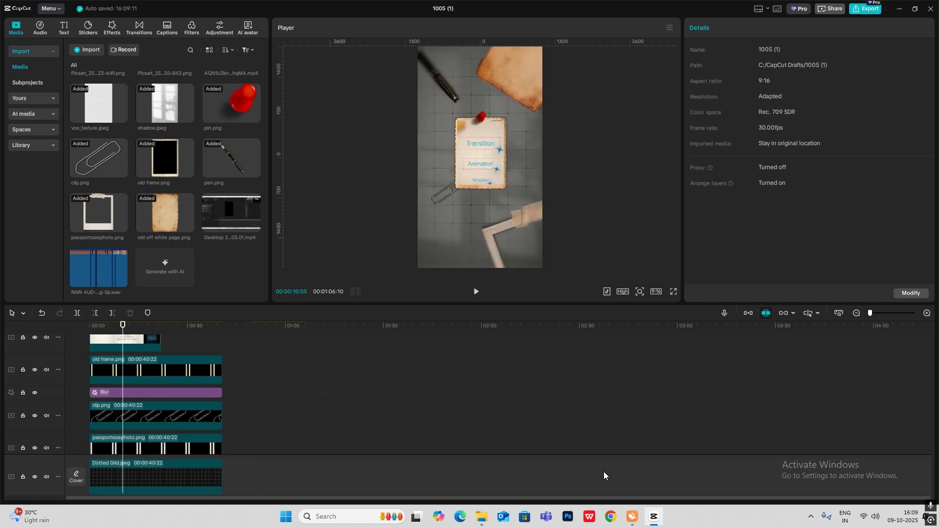
Switch to Chrome and search Google Images for "curve black line".
click(611, 517)
click(420, 337)
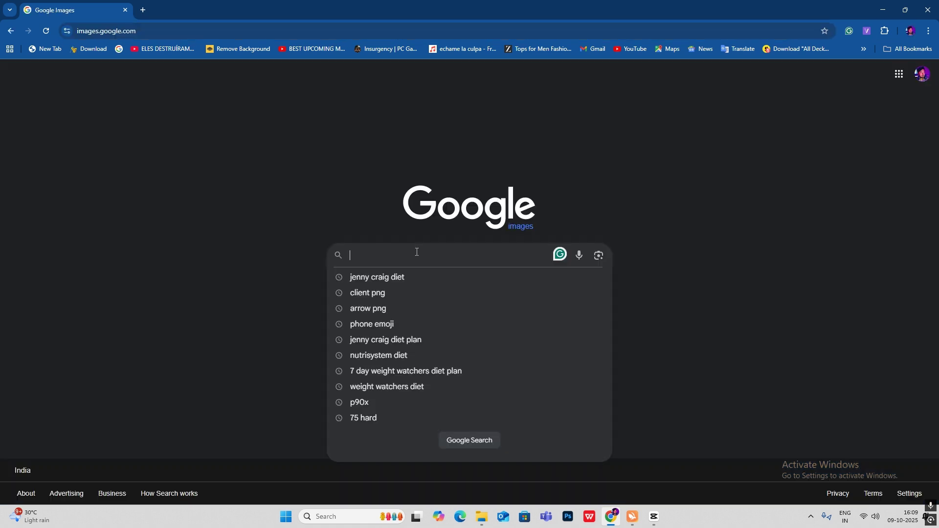
text(line)
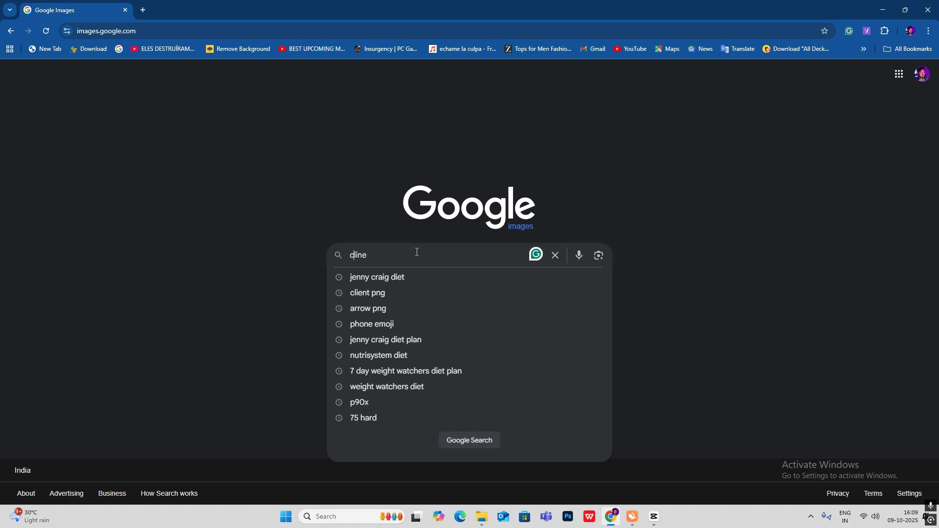
text(curve black)
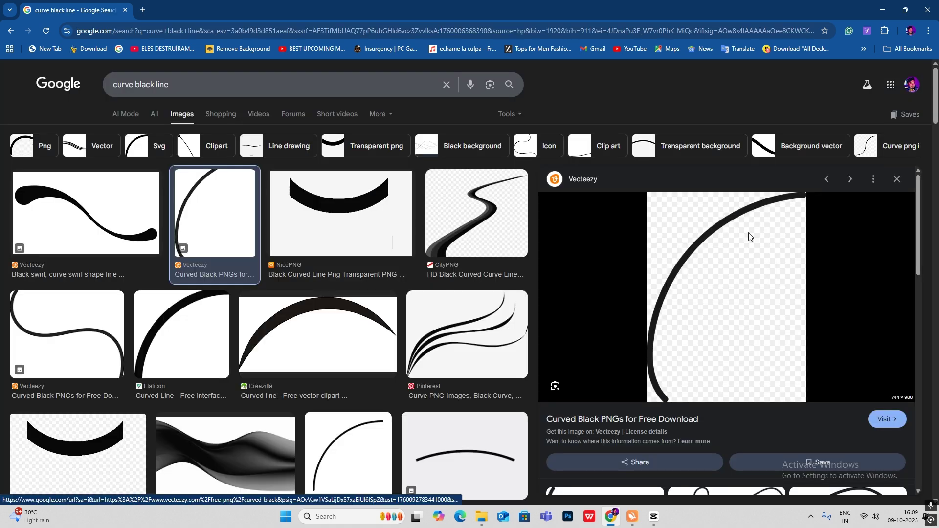
Save the Vecteezy curved black line image to the computer.
right_click(749, 236)
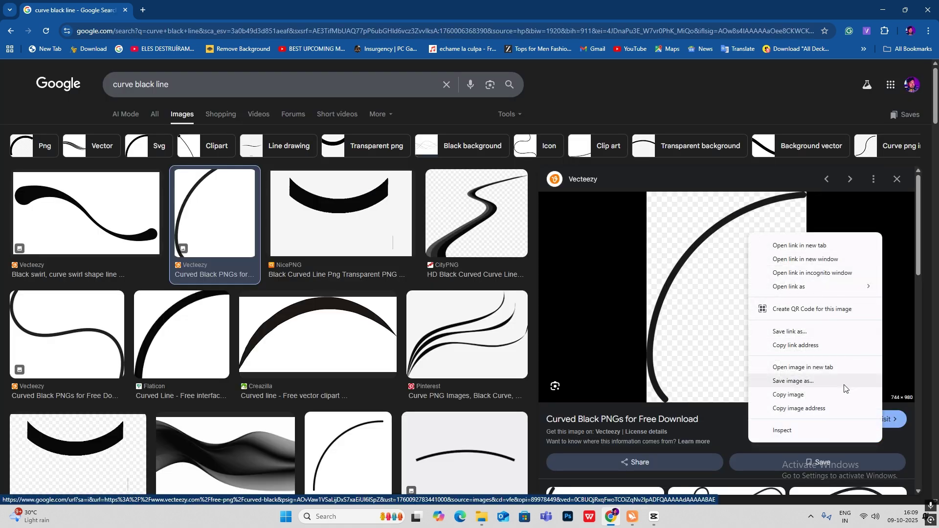
click(799, 387)
click(668, 339)
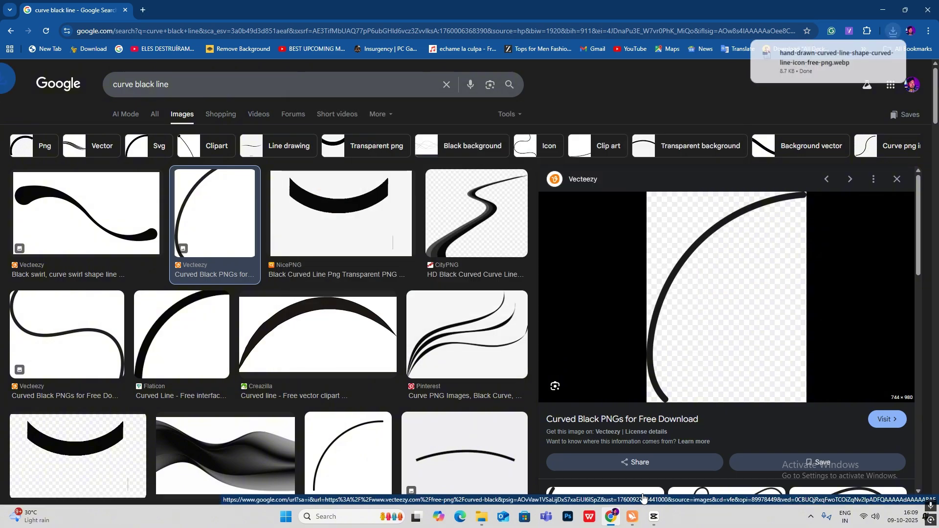
Switch back to CapCut, bring in the downloaded curved-line webp from File Explorer, and place it at the timeline start.
click(655, 517)
click(482, 517)
drag(469, 170, 128, 354)
drag(471, 231, 419, 215)
drag(130, 373, 162, 420)
Move the curved line beneath the old frame and above the Blur layer, rotated 33.59° at Y -576.
scroll(117, 422, down, 2)
scroll(98, 386, up, 1)
click(112, 413)
click(99, 417)
drag(471, 157, 480, 205)
mouse_move(119, 414)
mouse_down()
mouse_move(120, 454)
mouse_move(119, 351)
mouse_move(116, 399)
mouse_up()
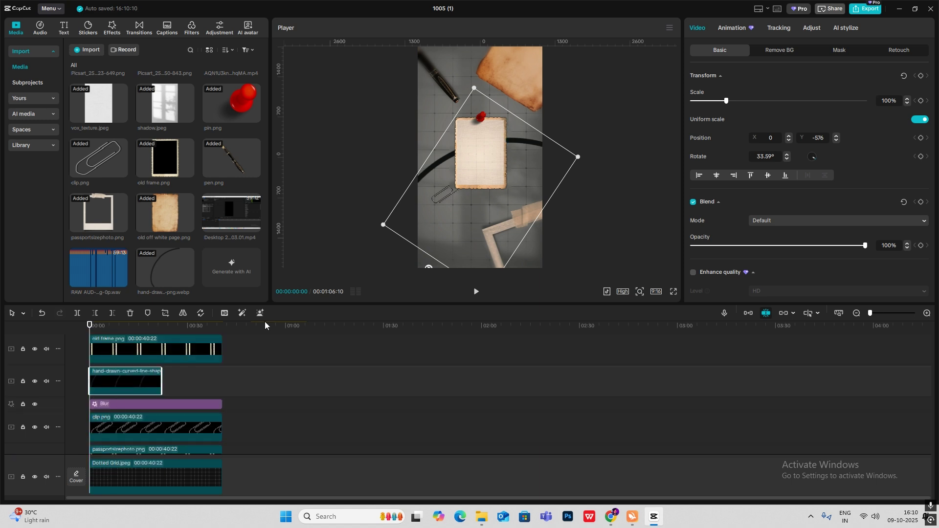
Rotate the curved line to 208.35°, scale it to 119%, and position it at X -218, Y 751 behind the frame.
drag(428, 267, 481, 99)
mouse_move(509, 218)
mouse_down()
mouse_move(479, 156)
mouse_move(500, 211)
mouse_up()
drag(470, 90, 504, 94)
drag(518, 120, 551, 81)
drag(503, 50, 527, 64)
mouse_move(505, 154)
mouse_down()
mouse_move(501, 162)
mouse_move(507, 150)
mouse_up()
drag(566, 105, 593, 99)
click(640, 292)
drag(623, 308, 618, 309)
drag(530, 67, 516, 58)
drag(519, 162, 516, 155)
Extend the curved line clip to match the 40:22 length of the other layers.
click(274, 392)
drag(161, 384, 222, 384)
click(264, 386)
click(125, 382)
key(ctrl+c)
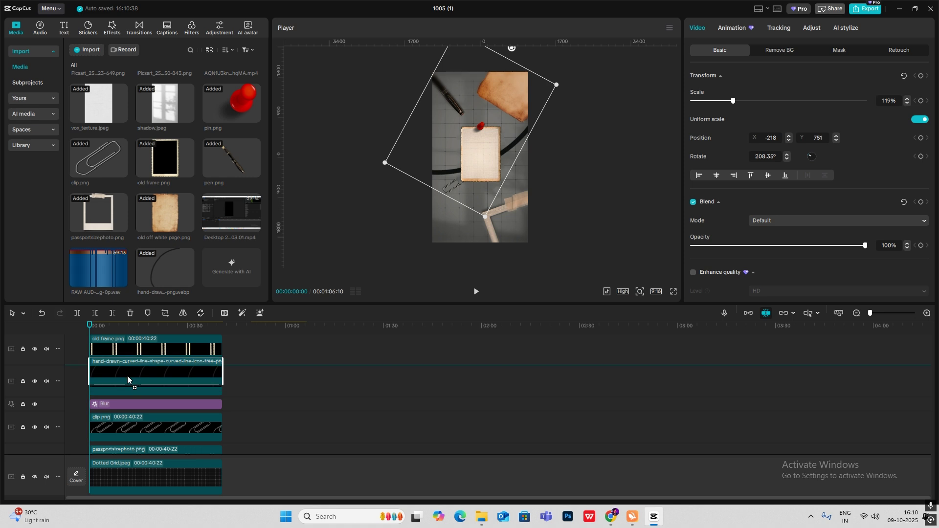
key(ctrl+v)
drag(511, 49, 555, 106)
click(498, 172)
key(ctrl+z)
key(ctrl+z)
Duplicate the curved line, rotate the copy to 281.50°, scale it to 142%, and position it at X 322, Y 922.
click(122, 383)
key(ctrl+c)
key(ctrl+v)
drag(512, 48, 556, 140)
drag(527, 173, 562, 204)
drag(516, 201, 528, 171)
key(ctrl+z)
click(559, 226)
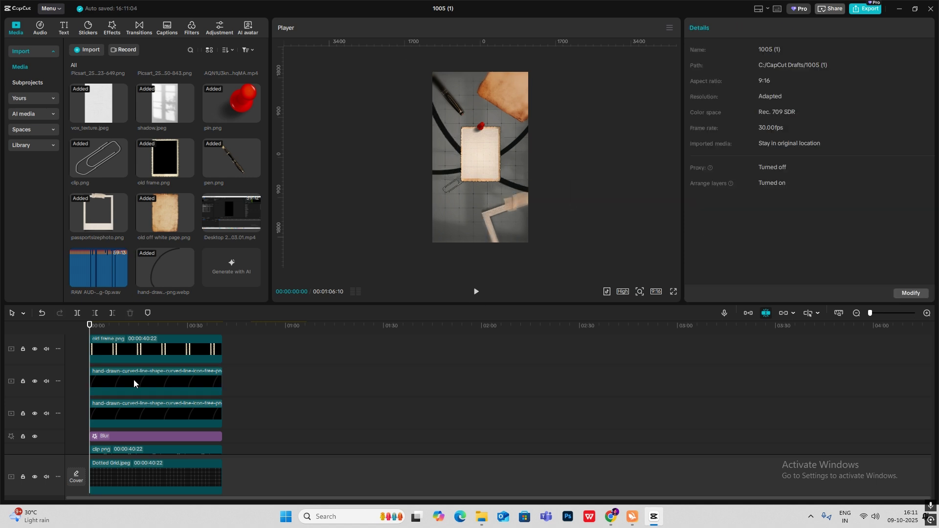
Select both curved line clips and lower their opacity to 60%.
drag(212, 401, 211, 402)
drag(775, 250, 797, 255)
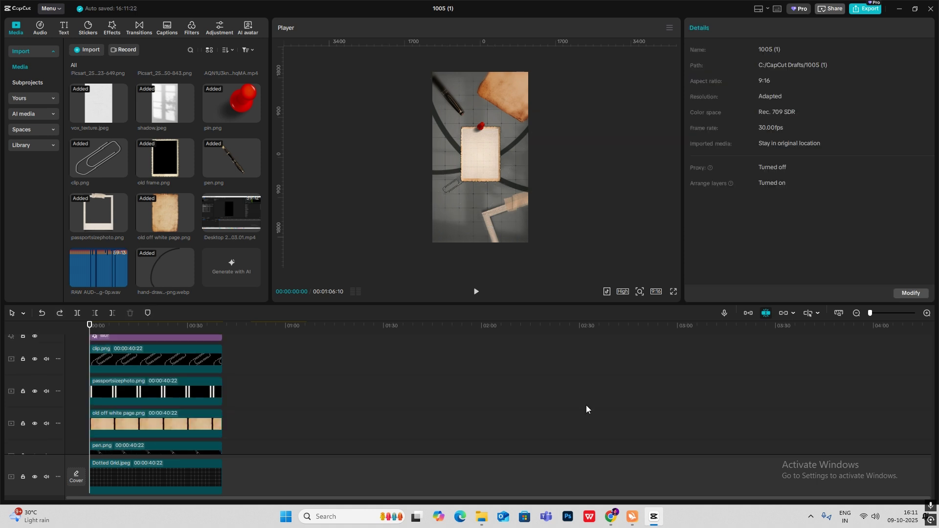
scroll(587, 405, down, 3)
click(250, 367)
drag(254, 374, 260, 376)
click(137, 359)
drag(136, 358, 88, 347)
scroll(111, 376, up, 2)
scroll(110, 375, up, 5)
Add a Split mask to the upper curved line clip and move it to X 183, Y 389 so the line is hidden.
click(121, 360)
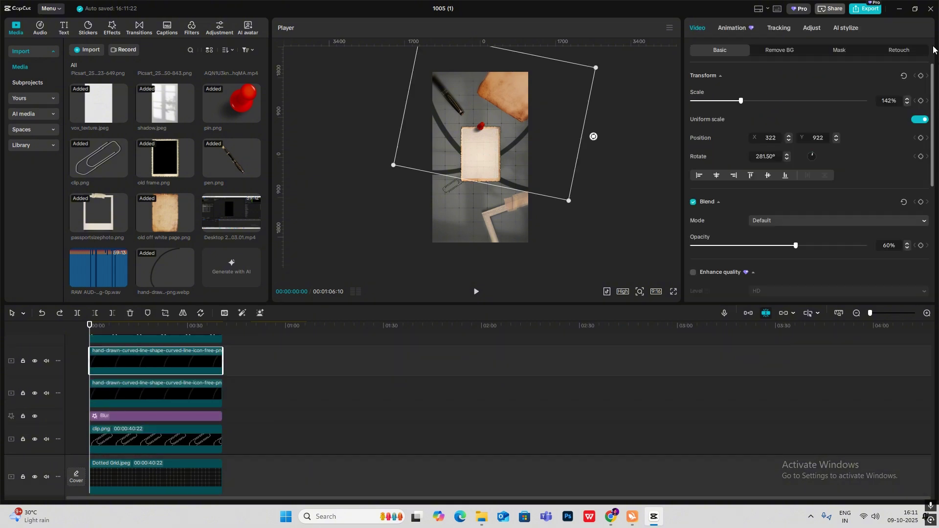
click(838, 51)
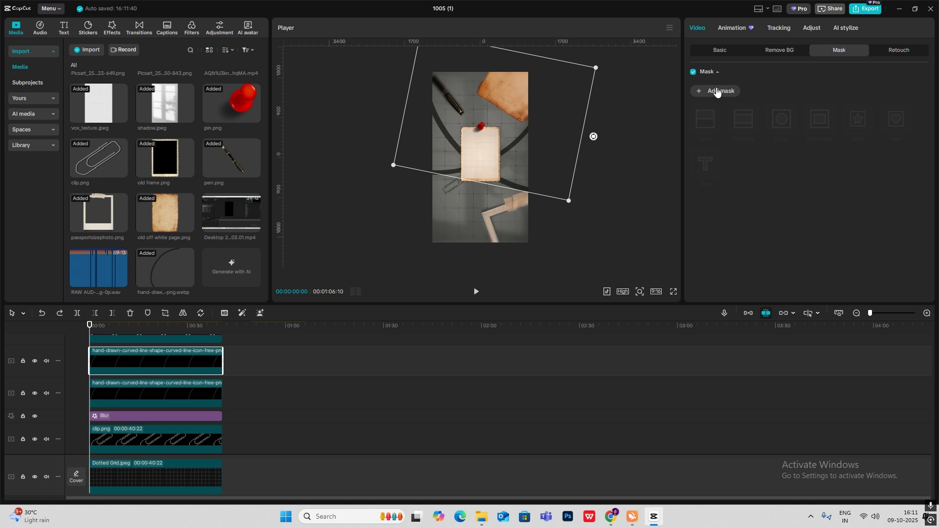
click(717, 92)
drag(494, 148, 426, 101)
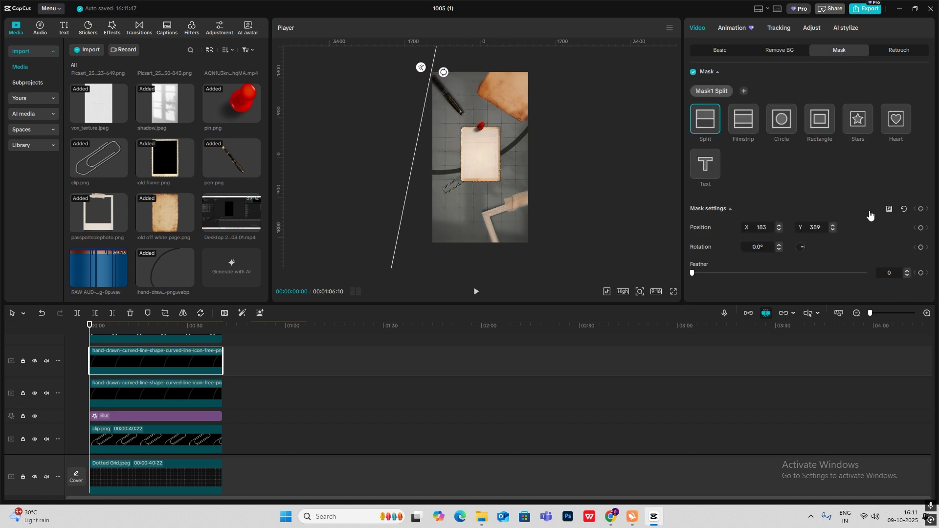
Keyframe the mask at the timeline start, then move it to X -12, Y -437 at 10:05 to reveal the line.
click(921, 209)
drag(89, 327, 122, 326)
drag(427, 100, 567, 161)
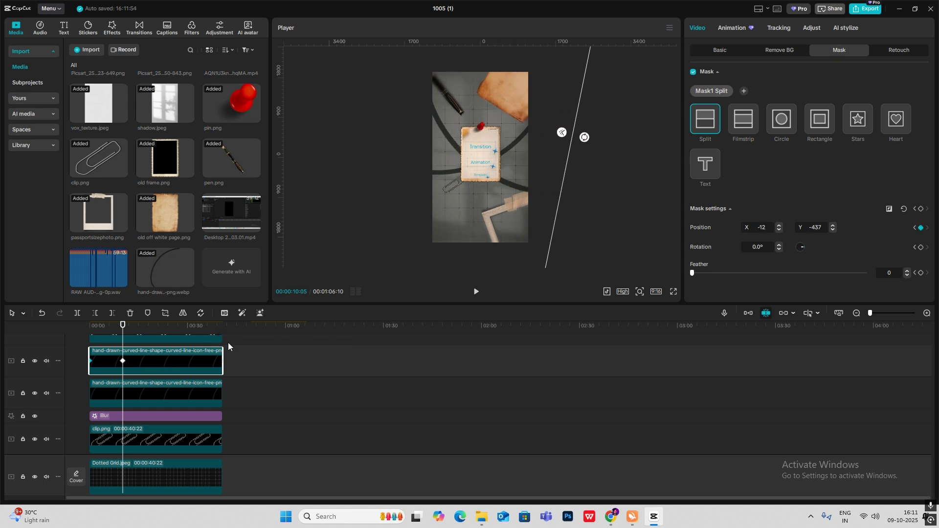
Open the mask's keyframe graph and apply the Quad Ease preset curve to its X position.
click(202, 349)
click(109, 373)
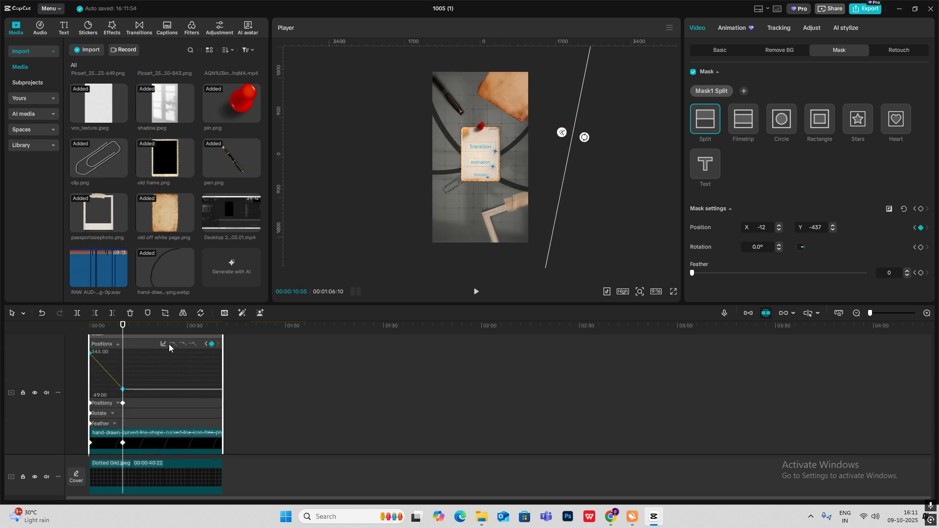
click(166, 344)
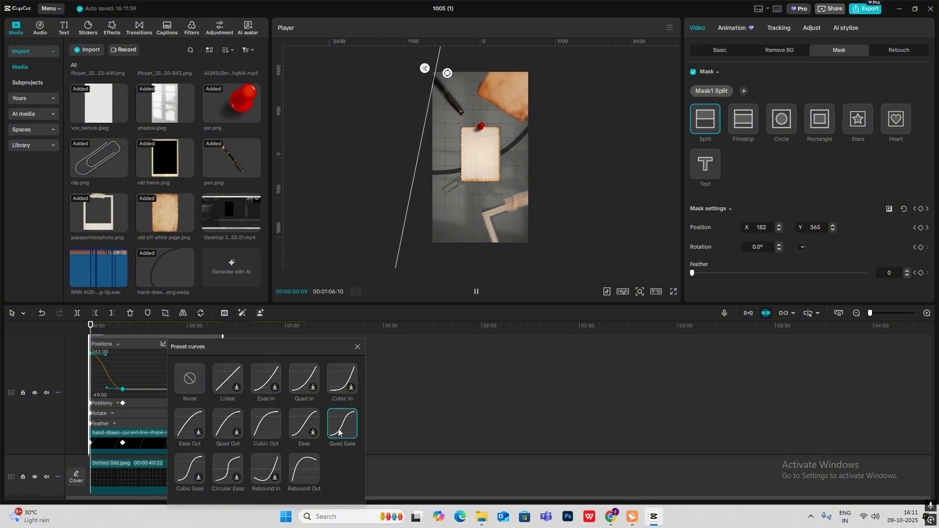
click(357, 347)
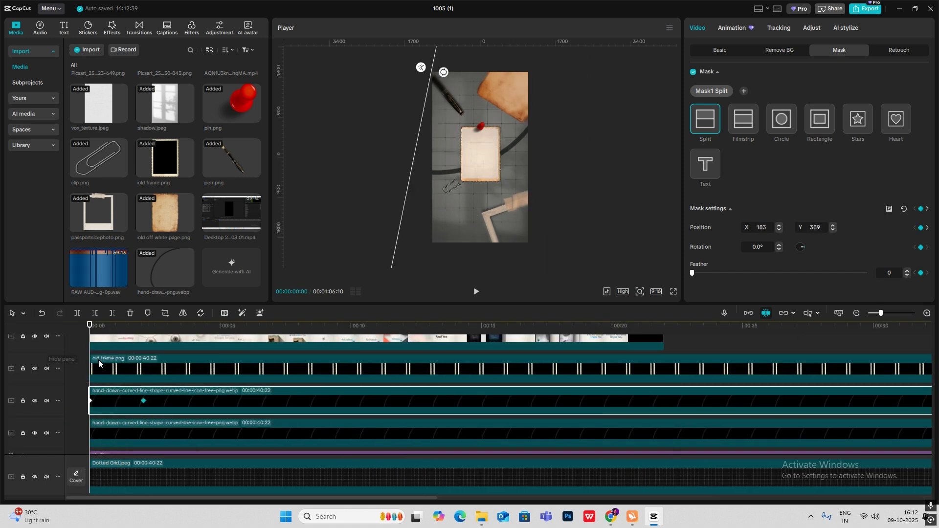
Add a Split mask to the lower curved line clip, rotated 215° at X -274, Y -325, so the line is hidden.
click(115, 379)
scroll(118, 386, down, 2)
click(137, 388)
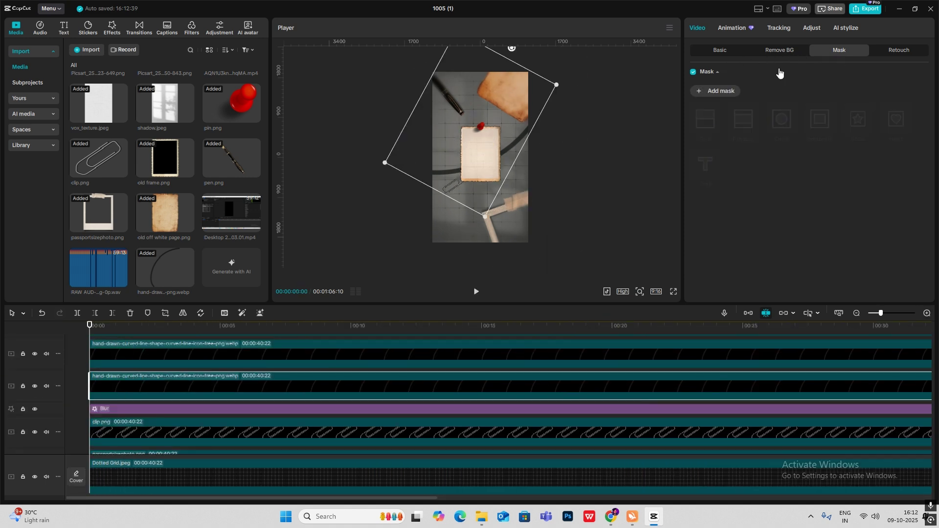
click(712, 93)
drag(494, 142, 468, 134)
drag(529, 108, 542, 117)
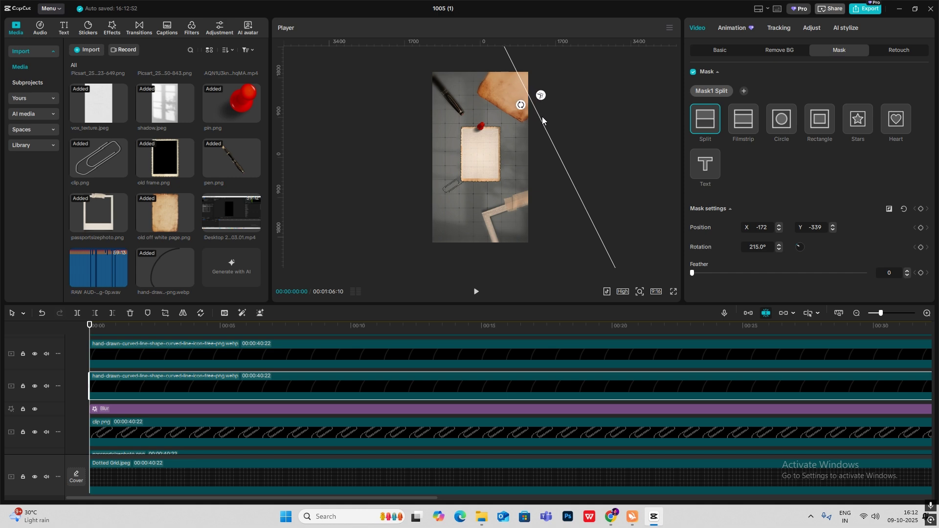
Keyframe the lower line's mask at the timeline start, then move it to X 372, Y 490 at 02:02 to reveal the line.
click(127, 363)
drag(89, 326, 141, 353)
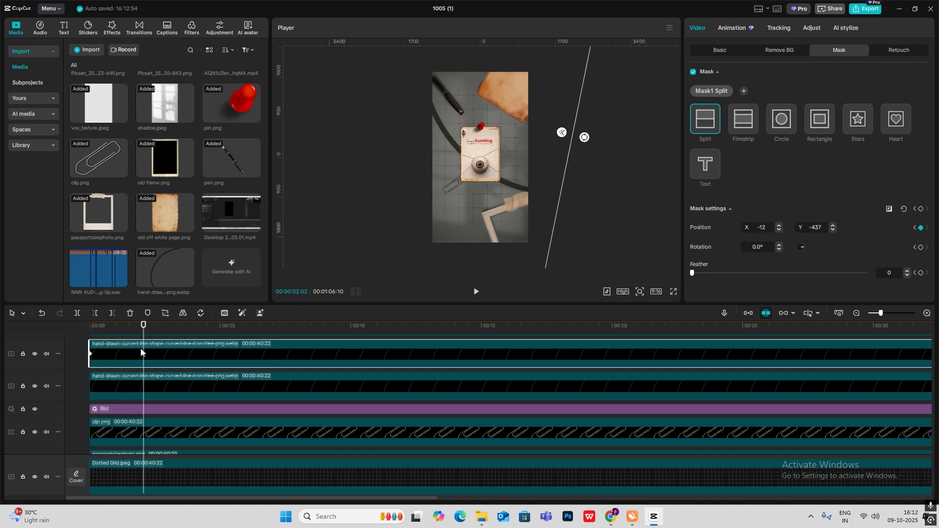
click(140, 387)
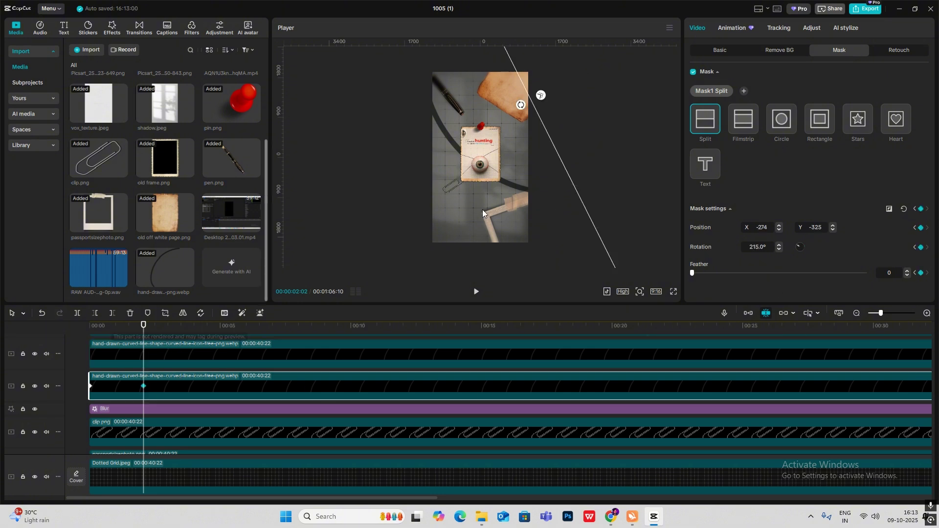
drag(549, 137, 380, 224)
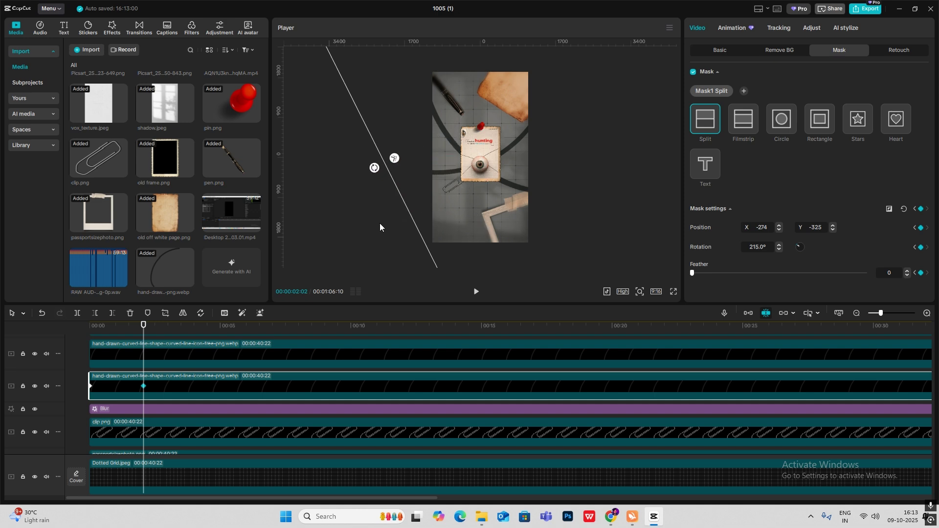
Open the lower line's mask keyframe graph and apply the Quad Ease curve to its X and Y positions.
key(alt+k)
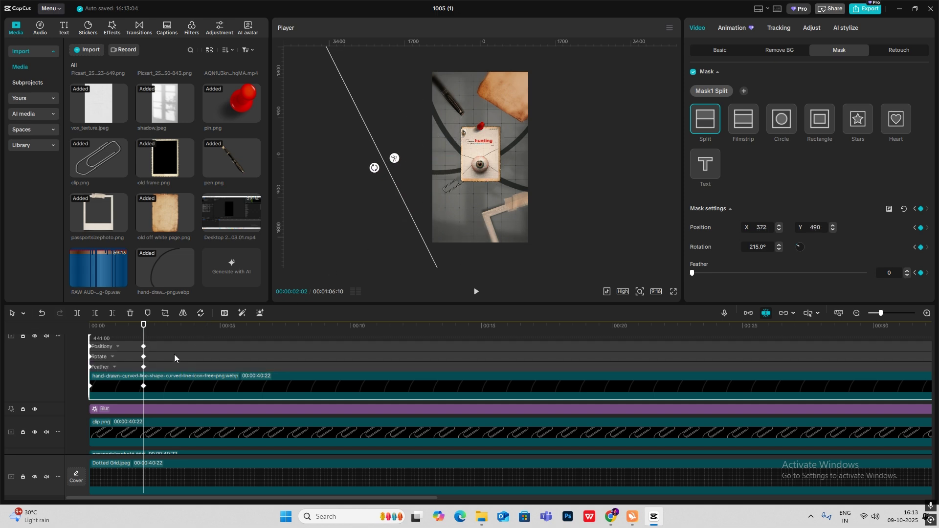
scroll(178, 350, up, 2)
click(119, 390)
click(856, 315)
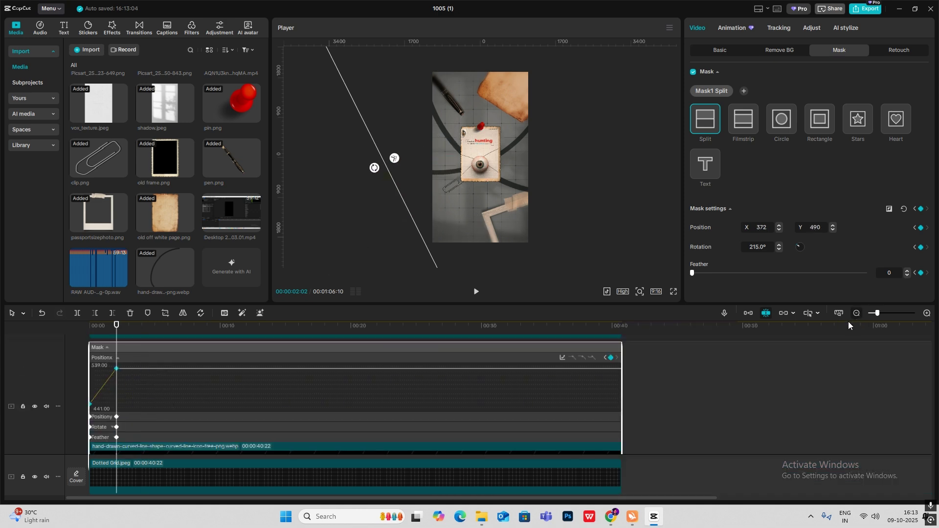
click(562, 359)
click(742, 425)
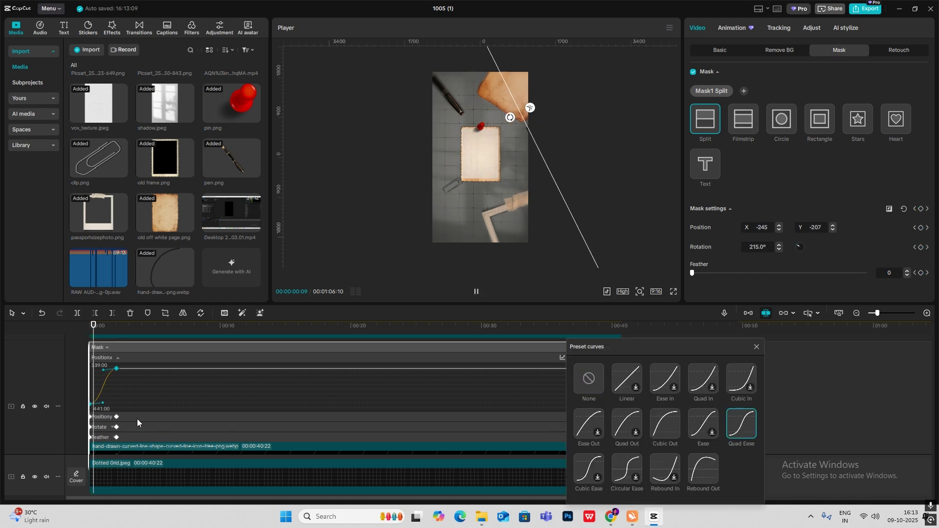
click(743, 433)
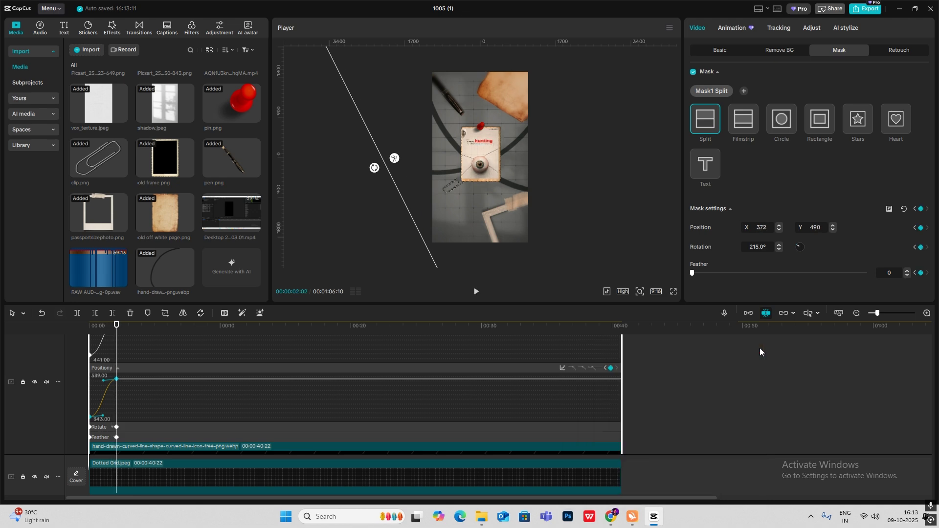
click(759, 351)
Copy the frame, video, texture and pin clips without the curved line and paste them at 01:06:10, past the existing clips.
click(767, 407)
drag(767, 407, 19, 345)
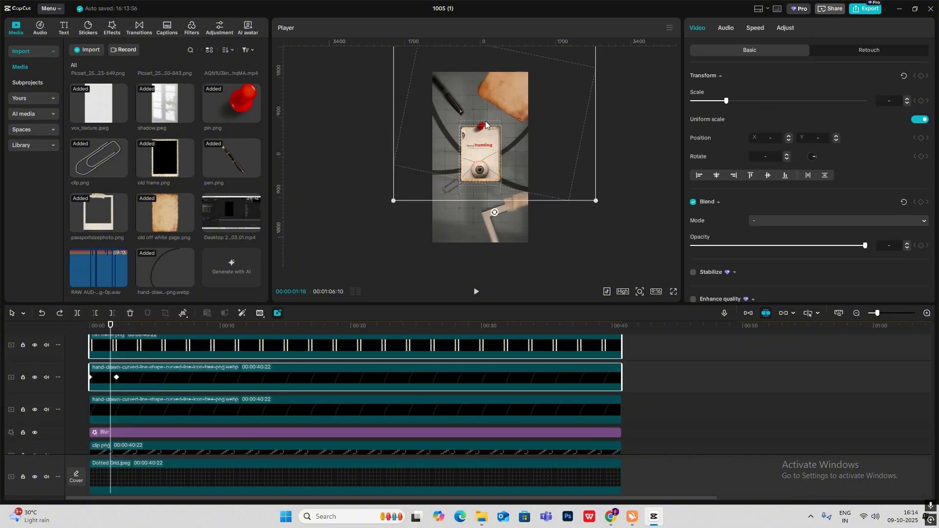
ctrl+click(144, 383)
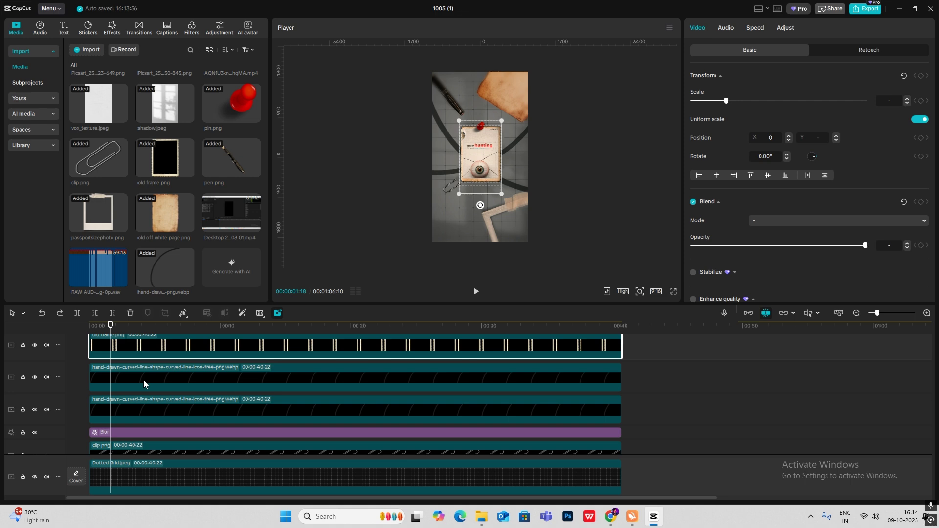
scroll(144, 383, up, 5)
scroll(156, 381, down, 2)
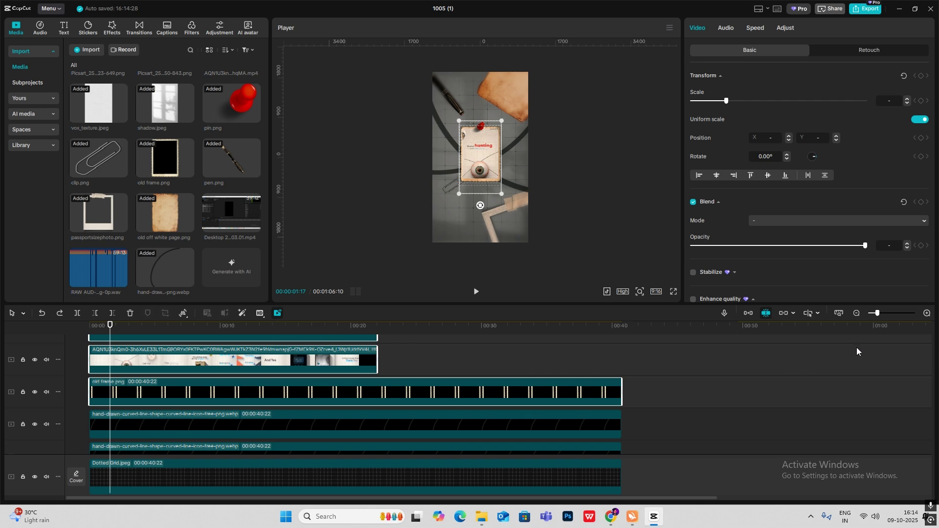
click(859, 314)
click(345, 383)
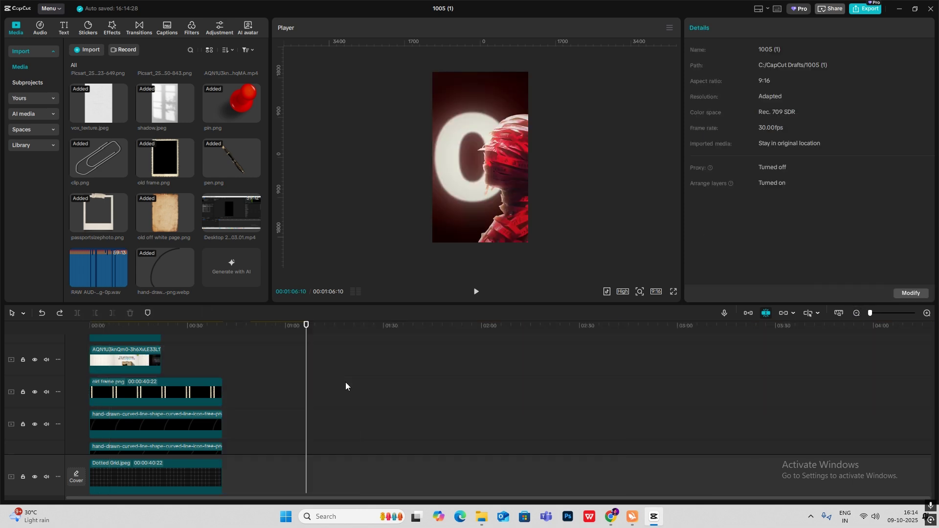
key(ctrl+v)
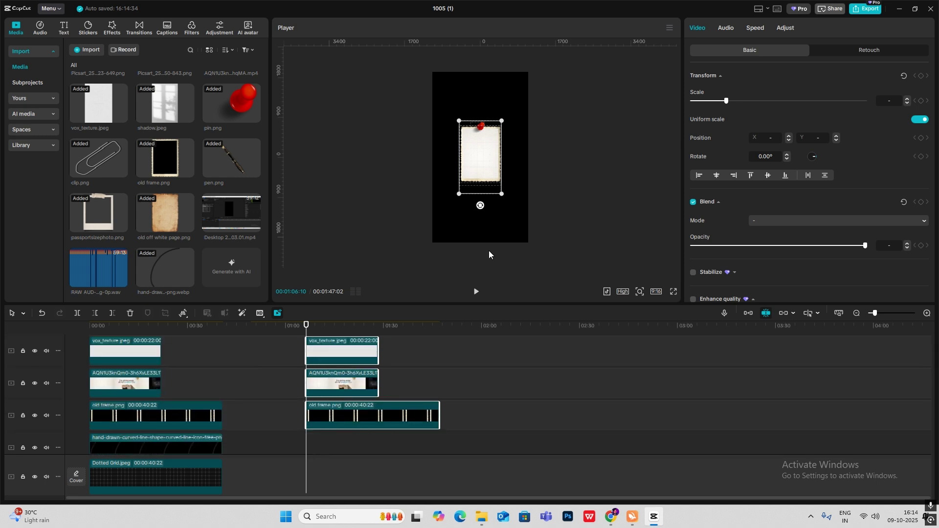
Add horizontal and vertical guides at the canvas centre and move the pasted clips down until the pin sits on their intersection.
mouse_move(481, 166)
mouse_down()
mouse_move(482, 205)
mouse_move(479, 169)
mouse_up()
drag(283, 156, 480, 188)
drag(466, 45, 472, 160)
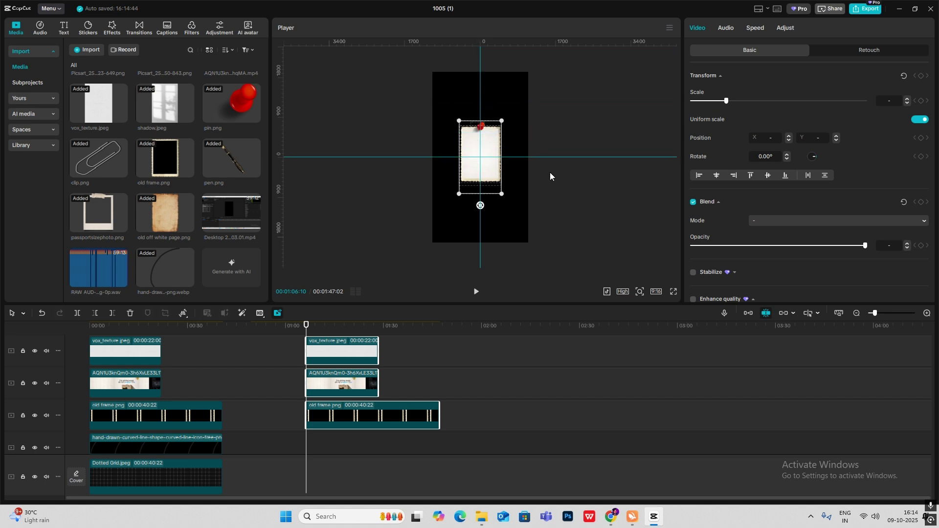
click(670, 28)
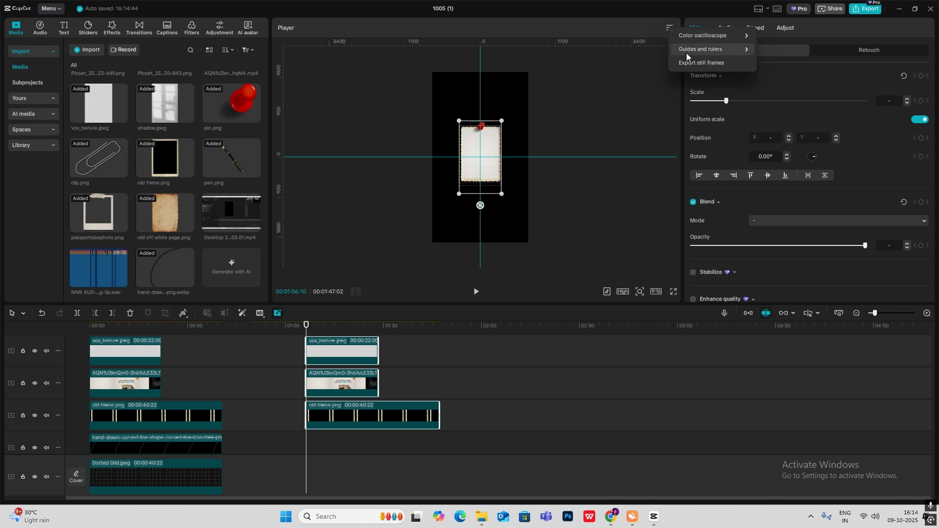
mouse_move(705, 51)
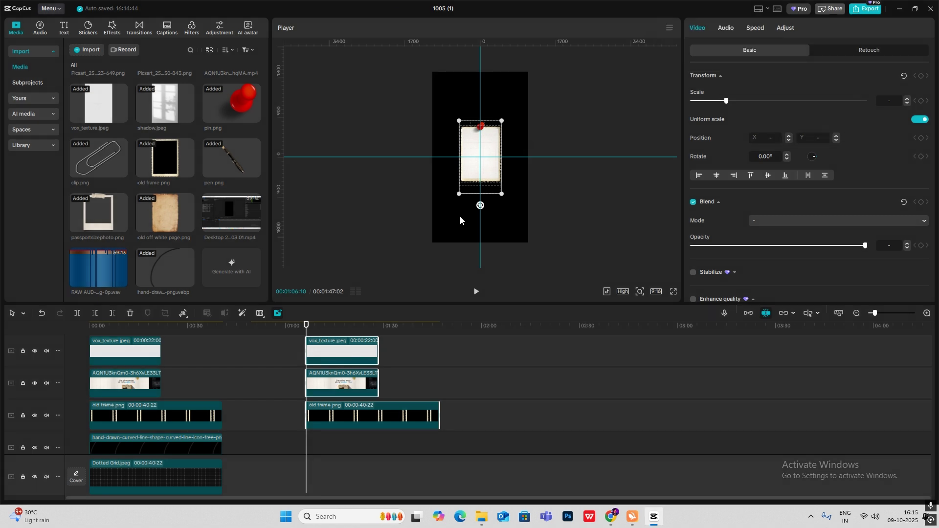
drag(473, 169, 473, 200)
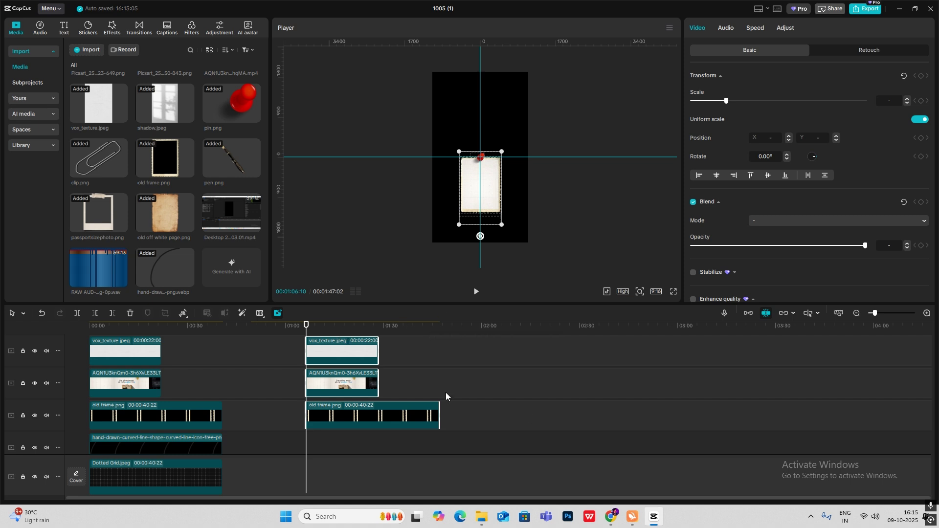
Combine the pasted clips into a compound clip and place it at the timeline start in place of the original framed video clips.
key(alt+g)
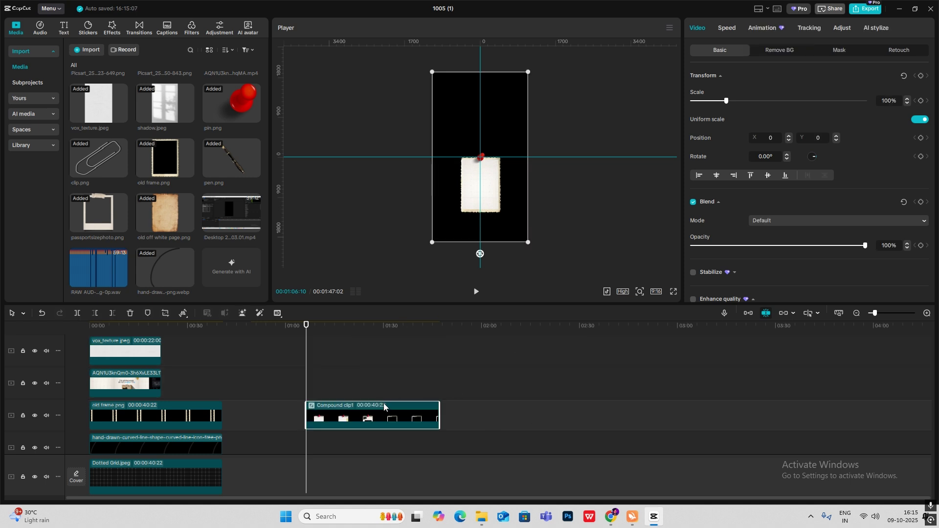
scroll(169, 396, up, 2)
drag(190, 370, 115, 409)
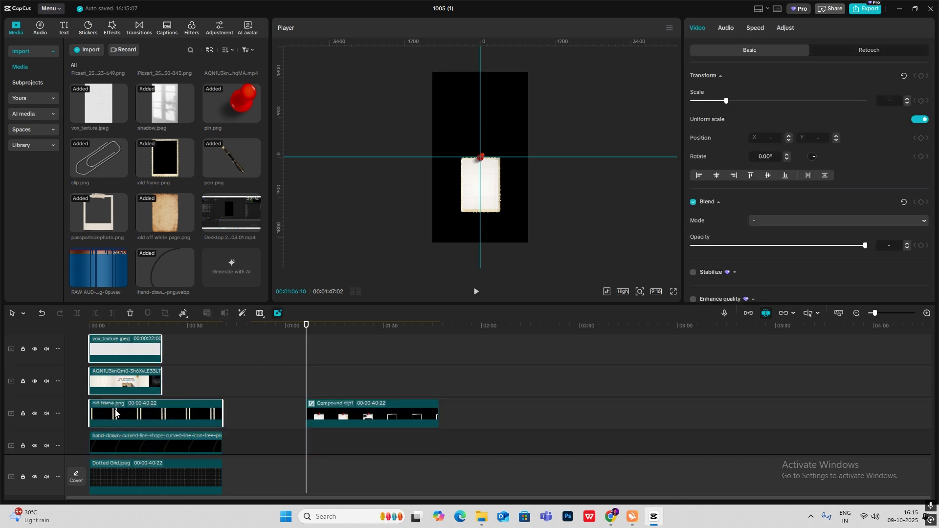
click(288, 410)
scroll(287, 410, down, 2)
scroll(303, 399, up, 3)
drag(345, 398, 126, 397)
click(111, 347)
drag(111, 346, 58, 337)
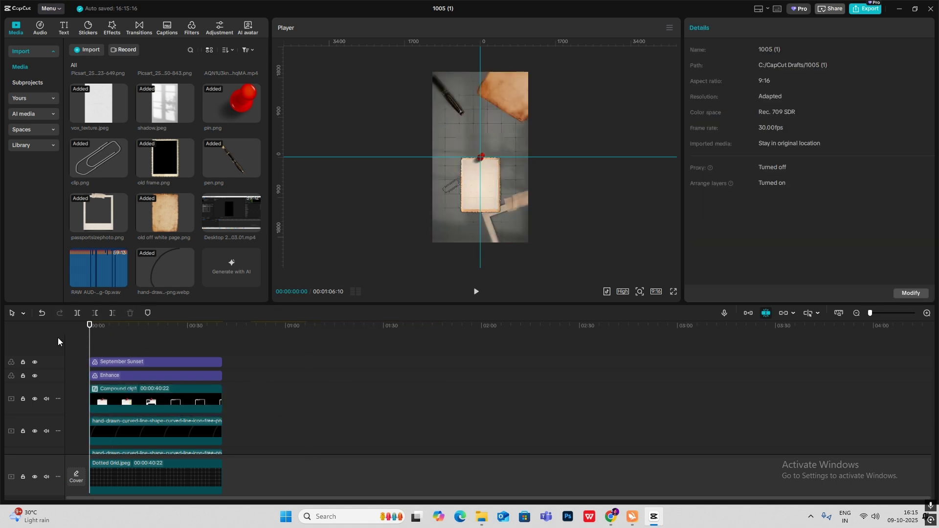
Move the compound clip up the canvas to X 0, Y 601.
click(171, 395)
drag(490, 192, 453, 233)
click(639, 292)
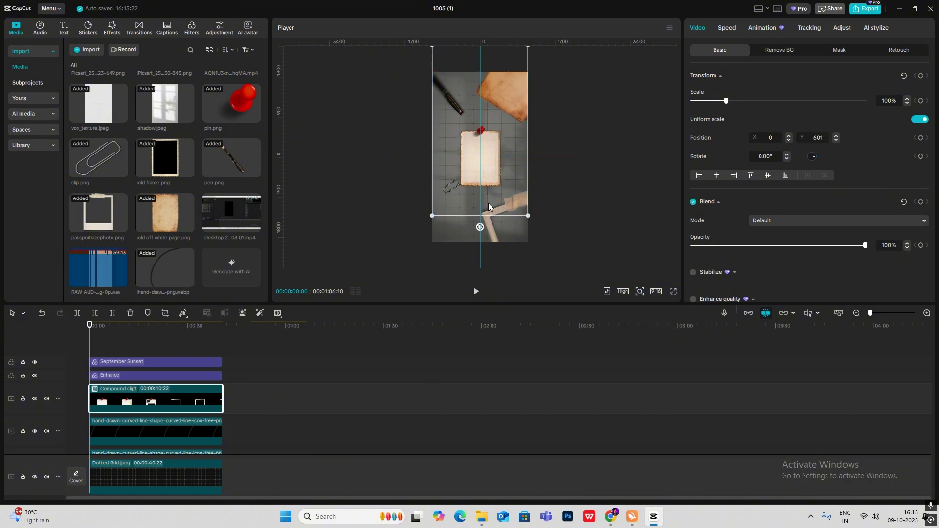
scroll(492, 191, up, 1)
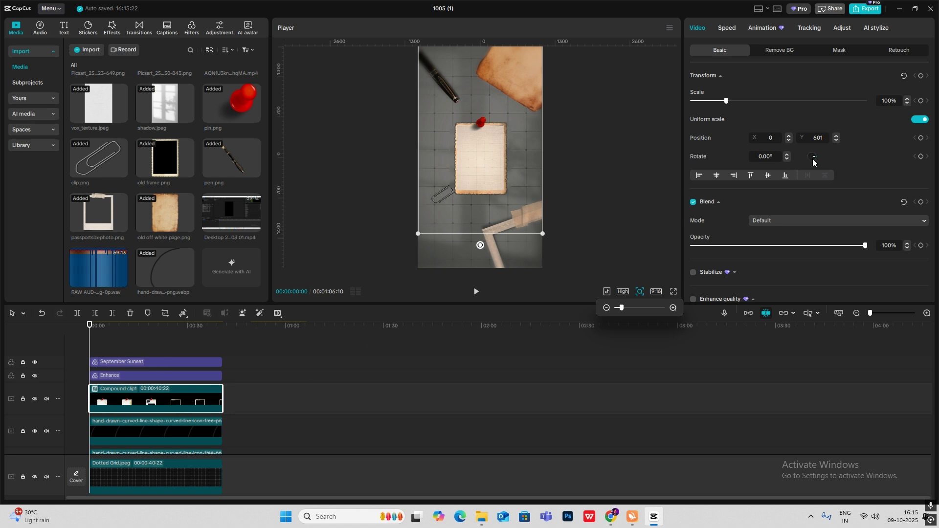
Rotate the compound clip to -1.97° and add a rotation keyframe at the timeline start.
drag(816, 157, 508, 154)
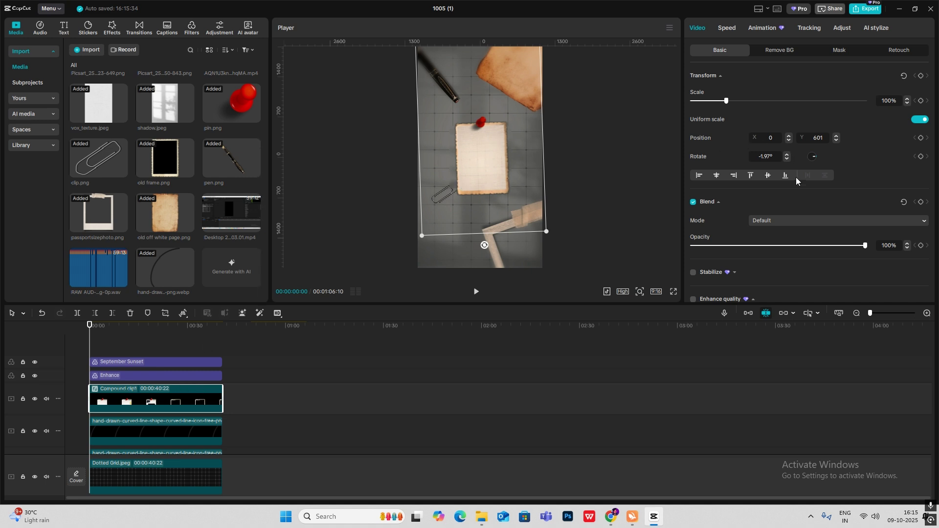
scroll(790, 200, down, 3)
scroll(791, 201, up, 3)
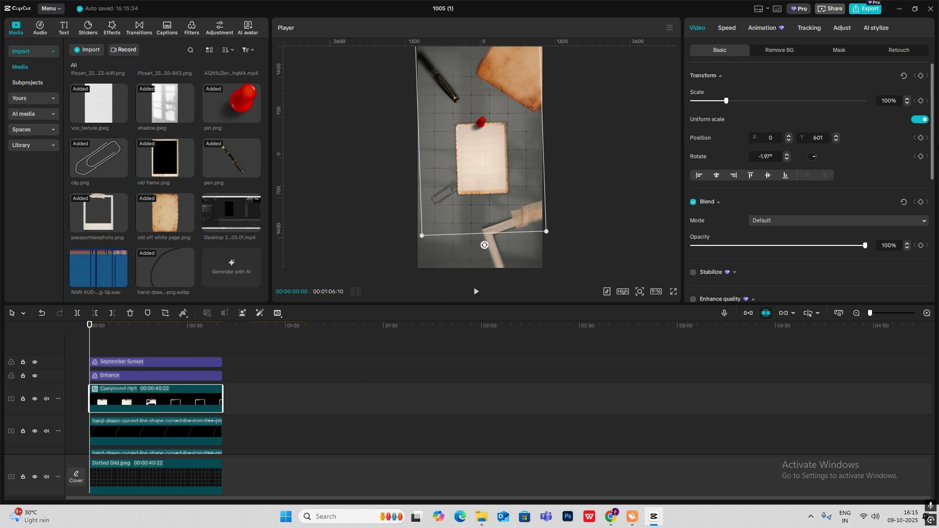
click(920, 157)
Keyframe the compound clip's rotation at 10.27° at 02:16 and -7.95° at 04:15 to swing it around the pin.
drag(91, 348, 98, 348)
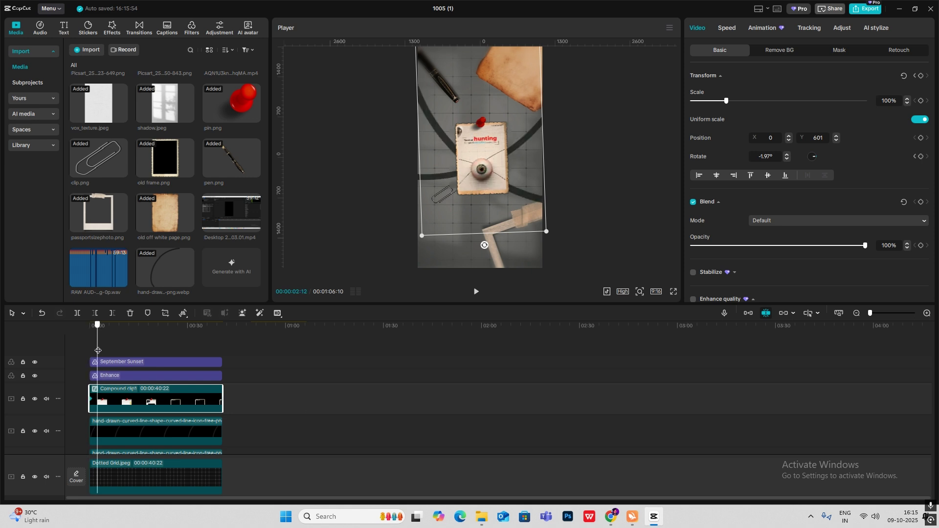
drag(485, 246, 458, 250)
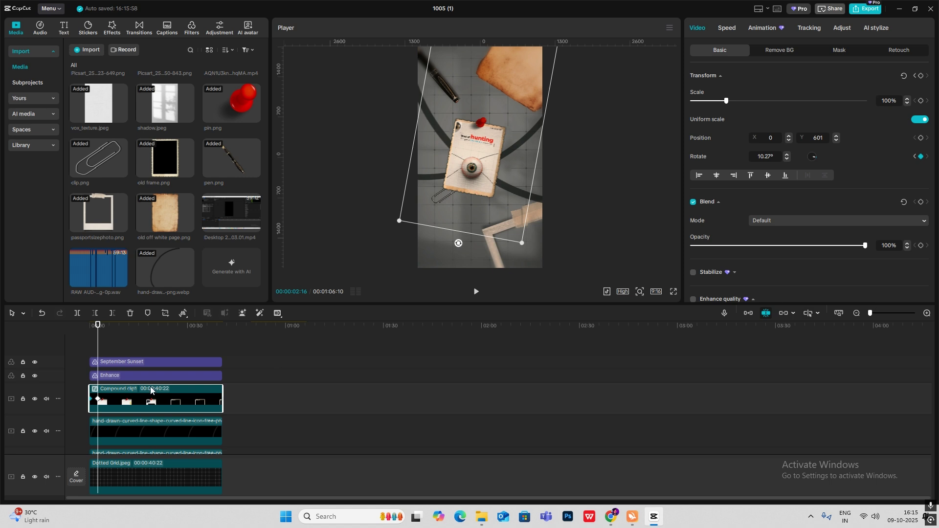
drag(101, 351, 104, 352)
drag(460, 244, 487, 250)
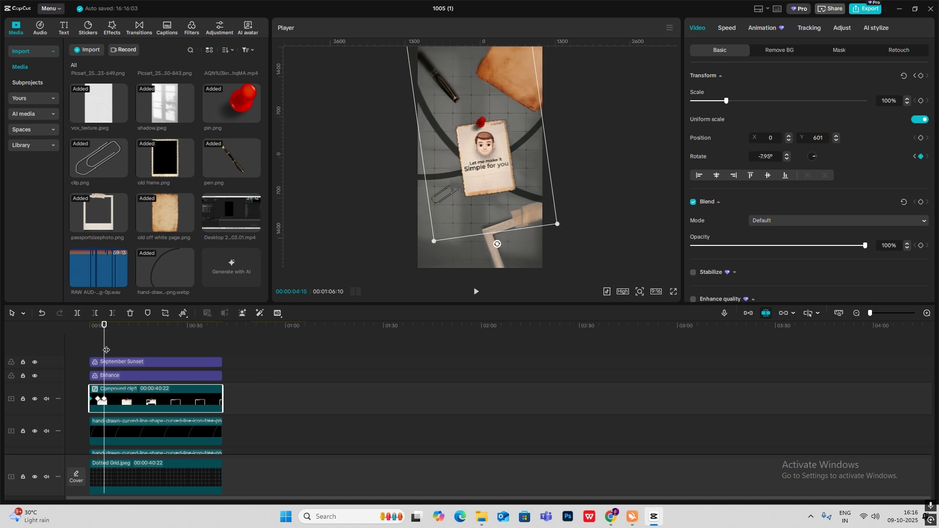
Play the swing from the start and shift its keyframes closer together, placing the -7.95° one at 02:26.
click(90, 345)
key(space)
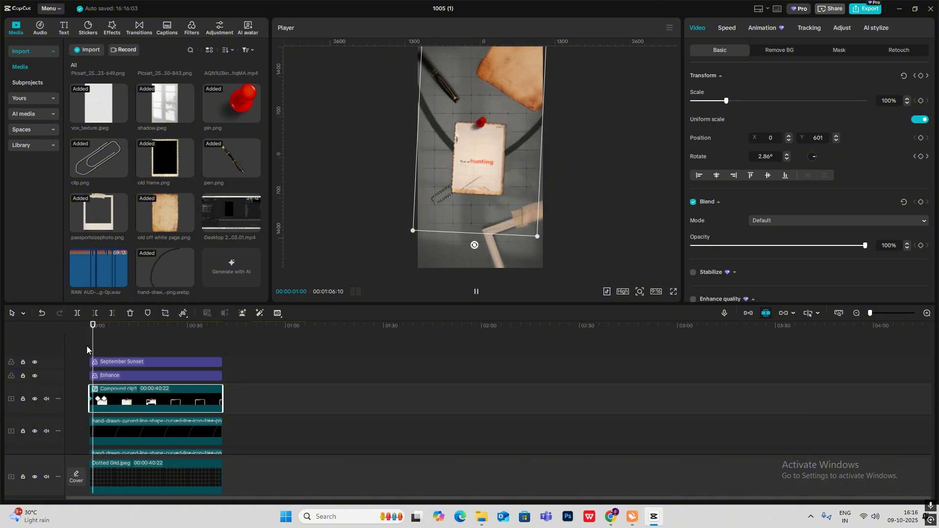
click(927, 314)
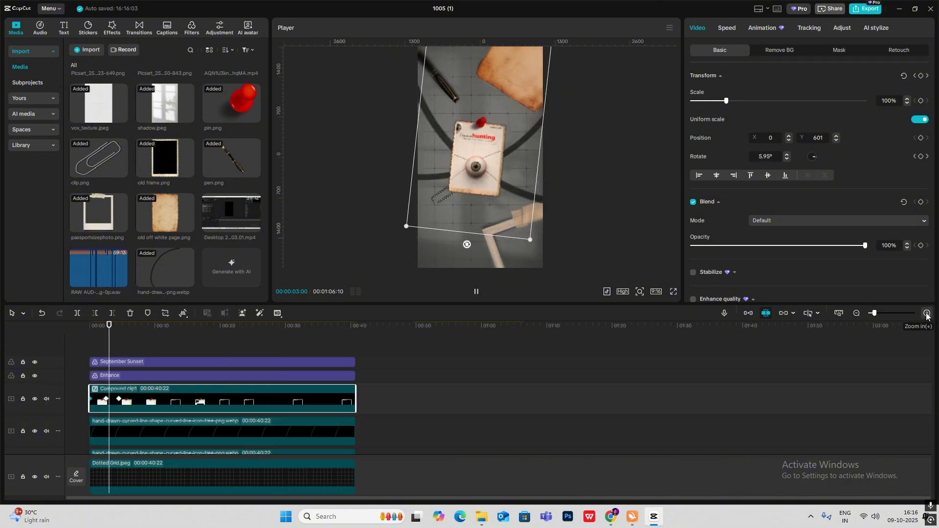
key(space)
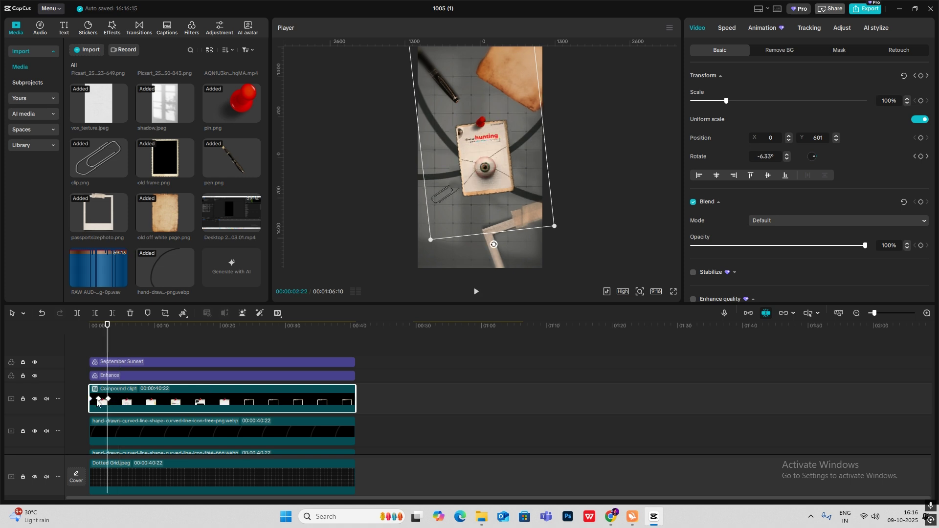
Select the two swing keyframes, repeat them further along the compound clip, and play the animation from the start.
click(108, 400)
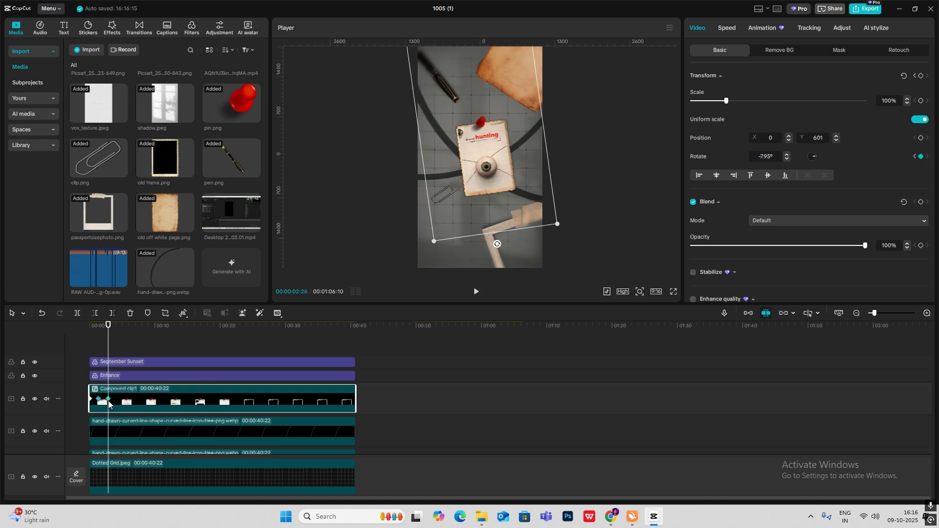
drag(111, 353, 89, 353)
key(space)
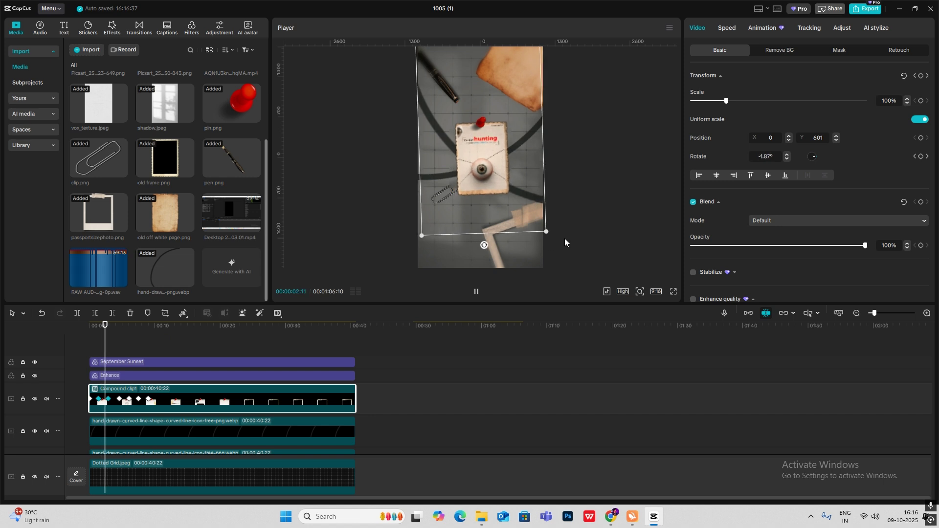
Search the effects for "play pendulum" and apply Play Pendulum to the pen.png clip.
click(597, 219)
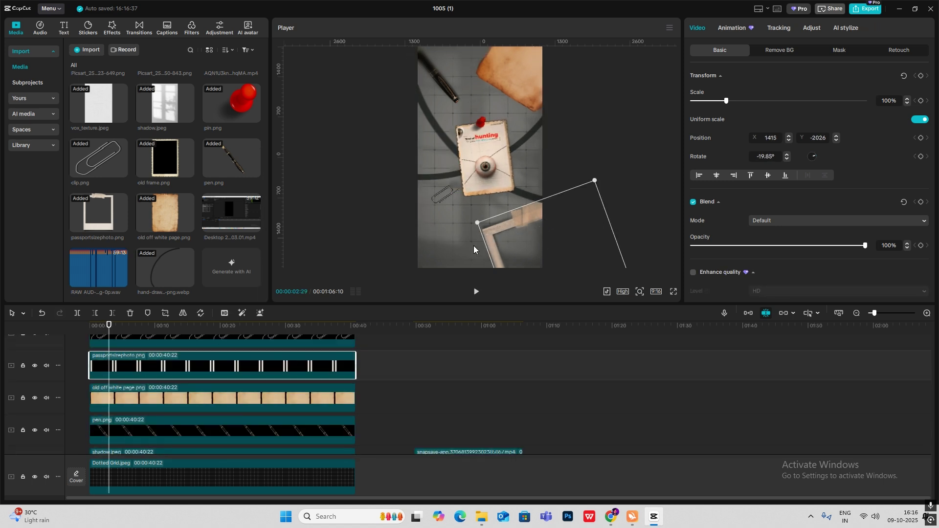
click(109, 30)
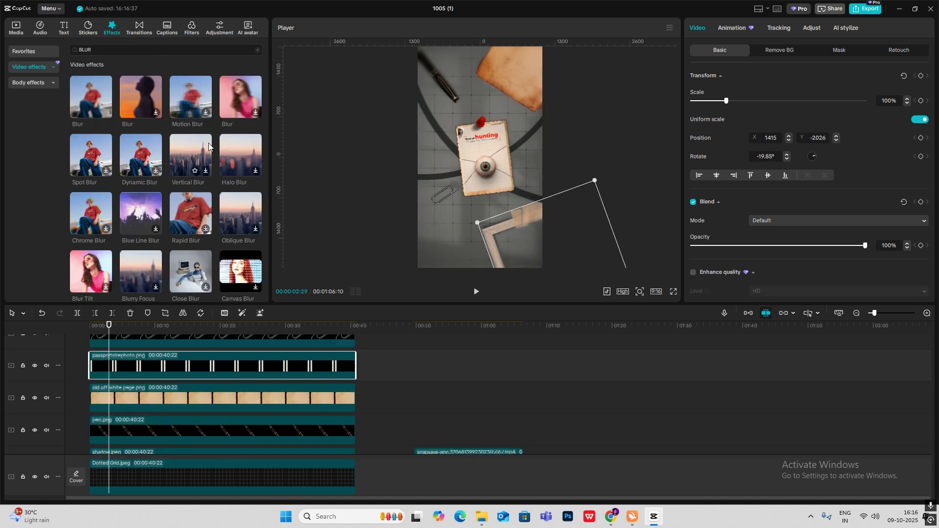
text(play pendulum)
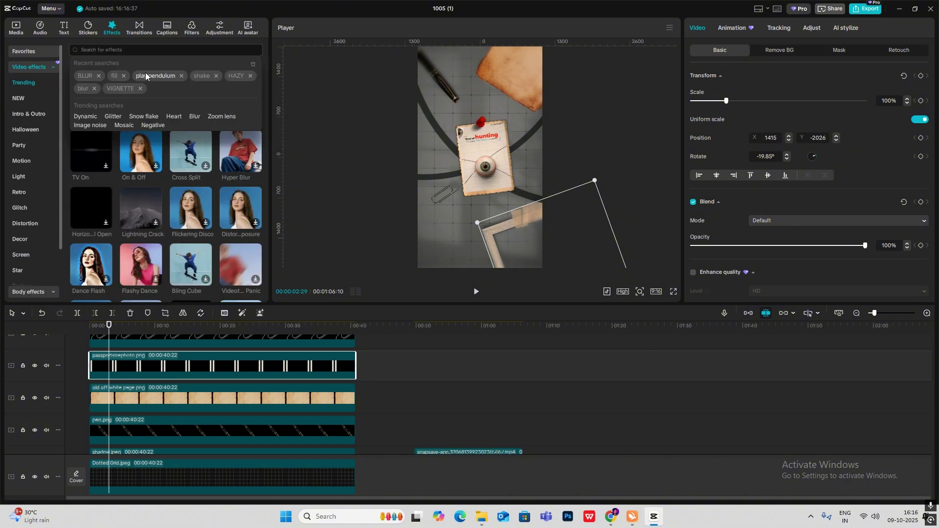
key(Return)
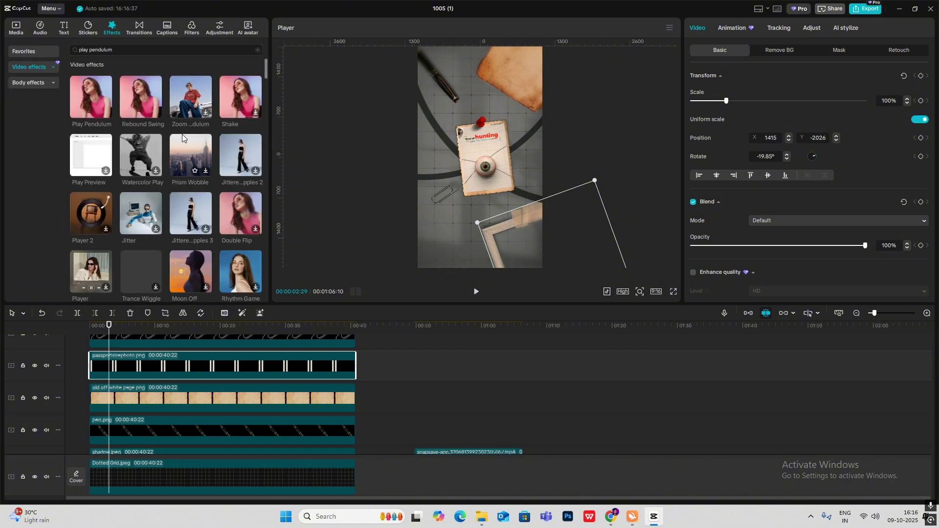
drag(86, 116, 176, 206)
drag(159, 170, 157, 428)
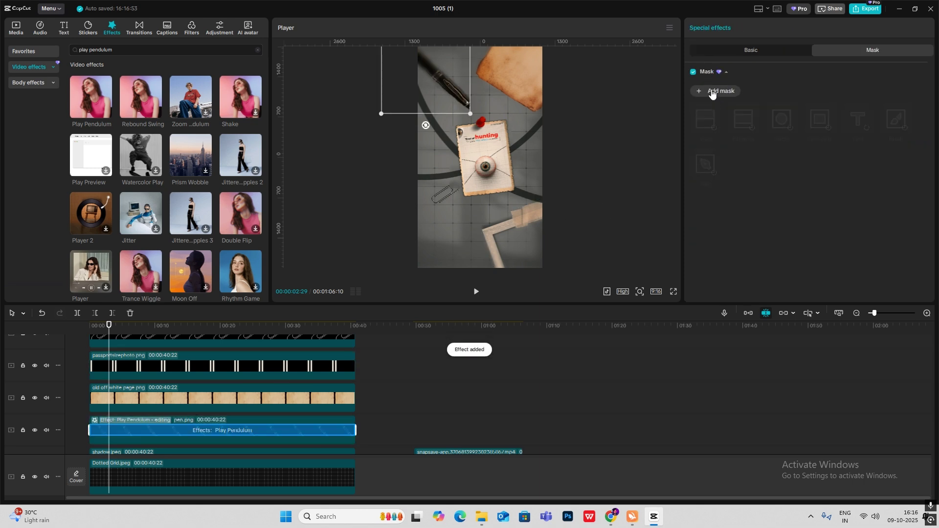
Set the pen's Play Pendulum strength to about 2 and reduce its speed and sharpen values.
click(751, 51)
drag(745, 113, 698, 117)
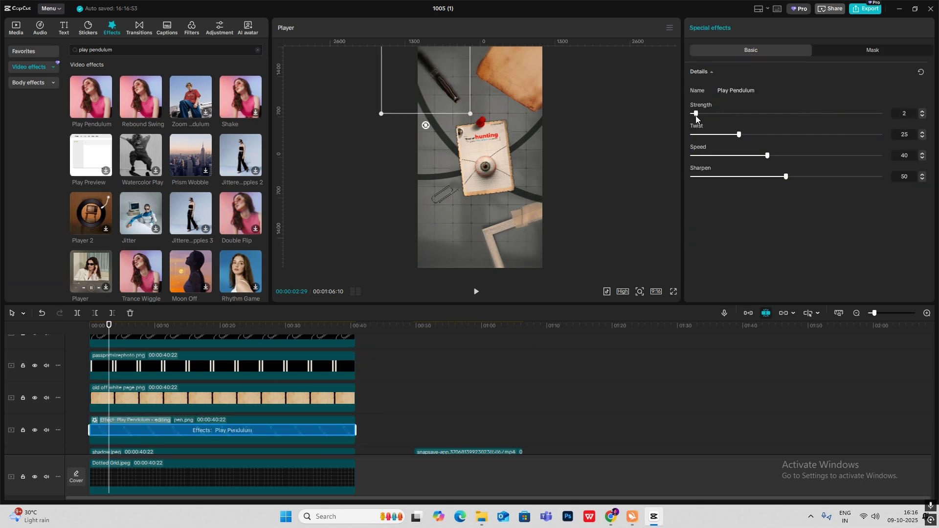
click(715, 155)
click(715, 177)
Apply Play Pendulum to the old off white page.png clip with strength 18 and twist about 13, and lower its speed and sharpen.
drag(88, 110, 210, 397)
click(142, 382)
click(122, 388)
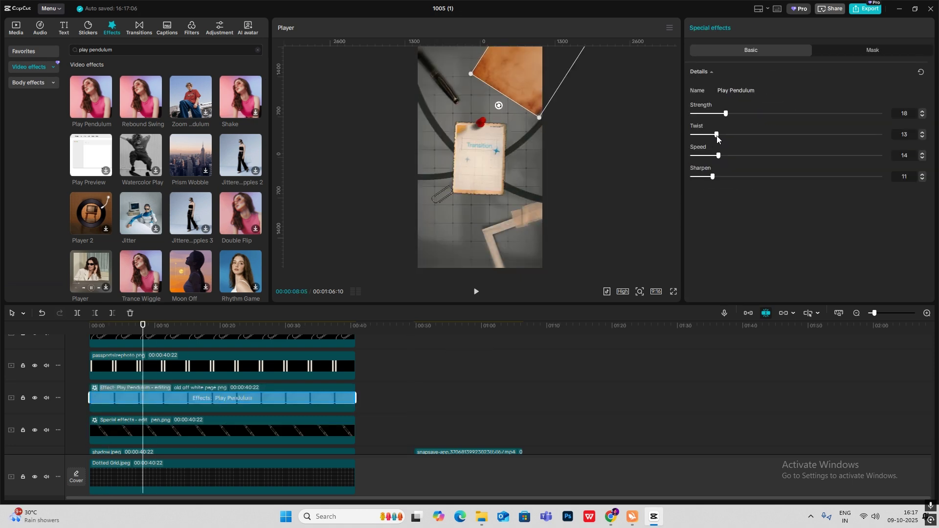
click(715, 135)
click(705, 155)
click(699, 177)
Apply Rebound Swing to clip.png with speed 6, size 4 and strength 0, and to passportsizephoto.png with a reduced size.
drag(142, 325, 56, 331)
click(77, 366)
scroll(133, 348, down, 2)
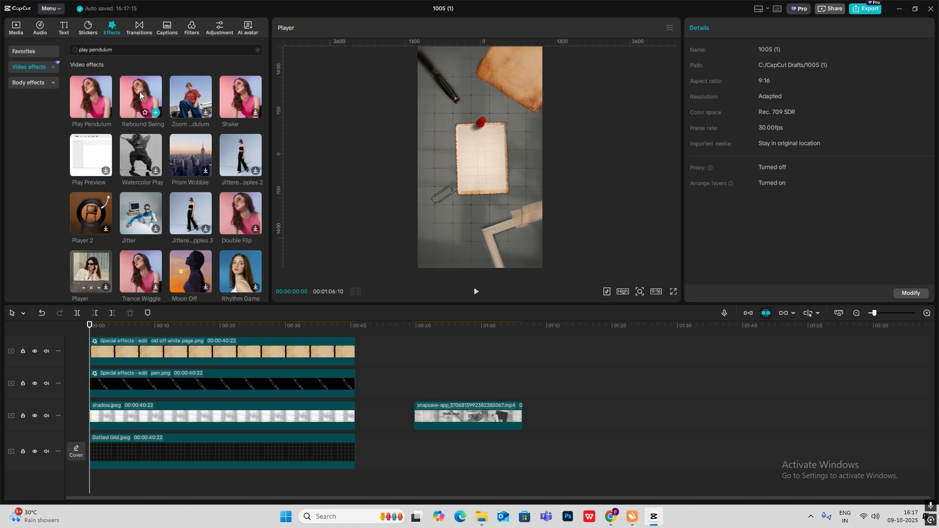
drag(140, 92, 124, 376)
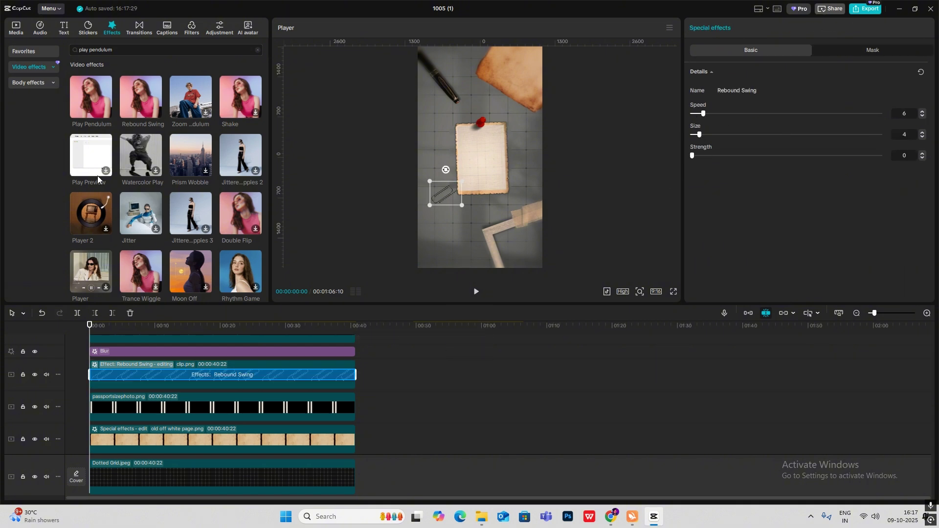
drag(131, 98, 201, 409)
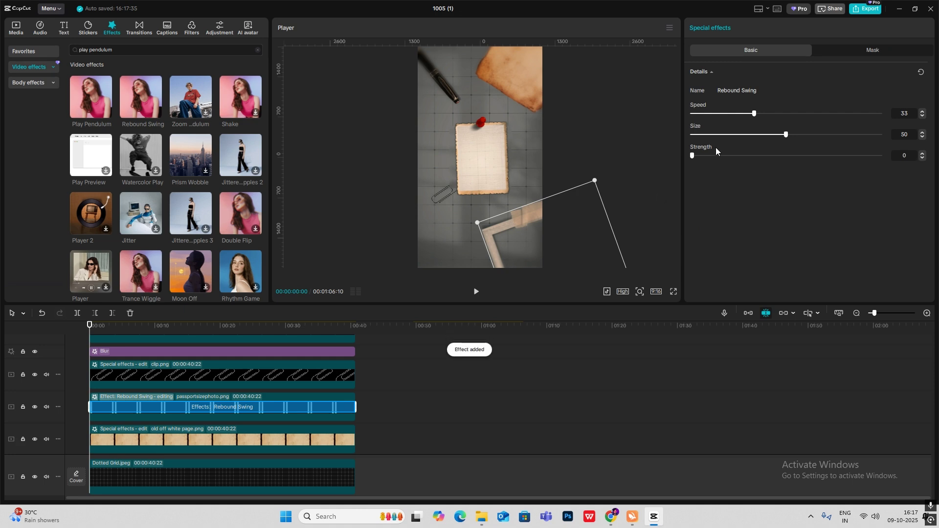
click(729, 135)
Play the scene from the start to check the prop motion, and scrub to 05:05.
key(space)
click(346, 382)
click(359, 378)
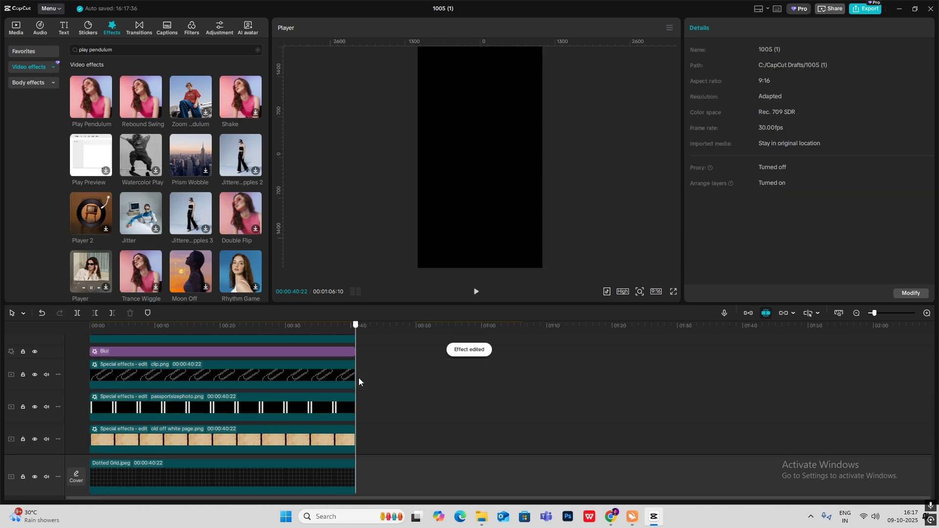
drag(356, 326, 0, 355)
key(space)
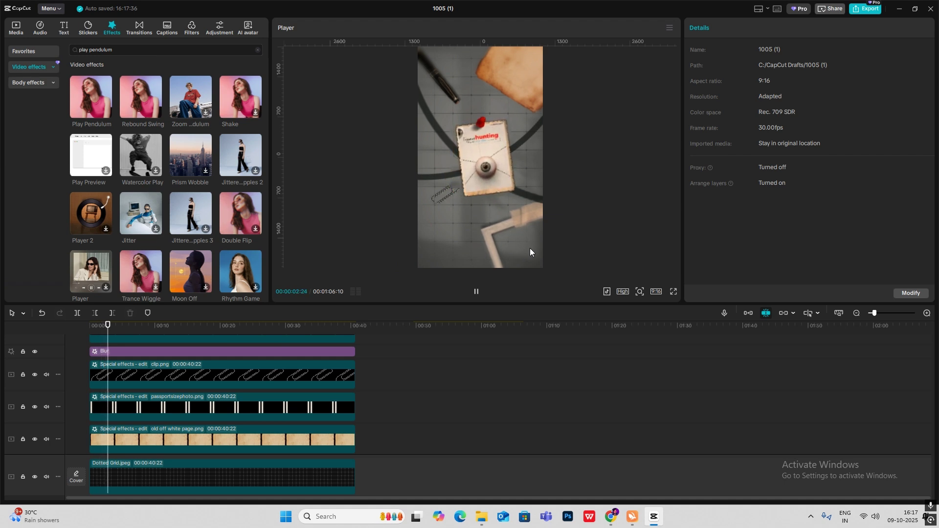
key(space)
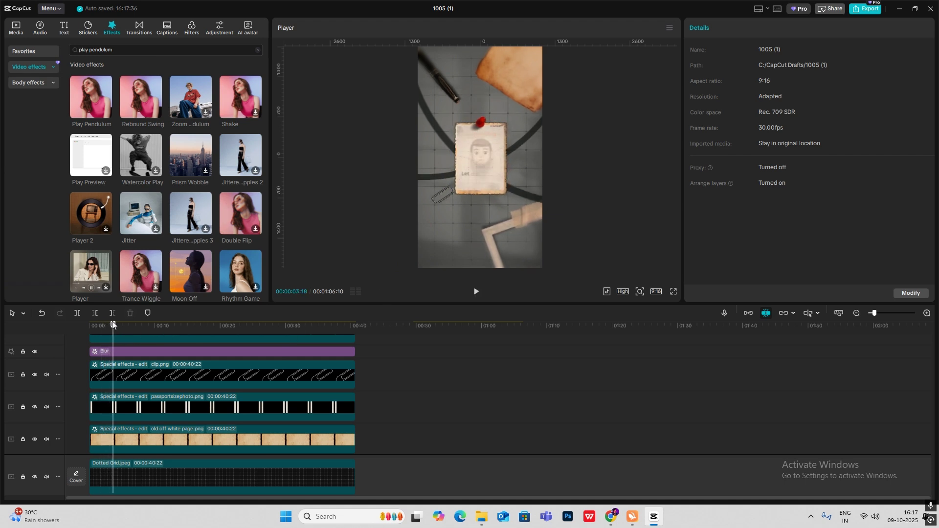
scroll(362, 353, down, 3)
click(420, 389)
drag(420, 389, 443, 395)
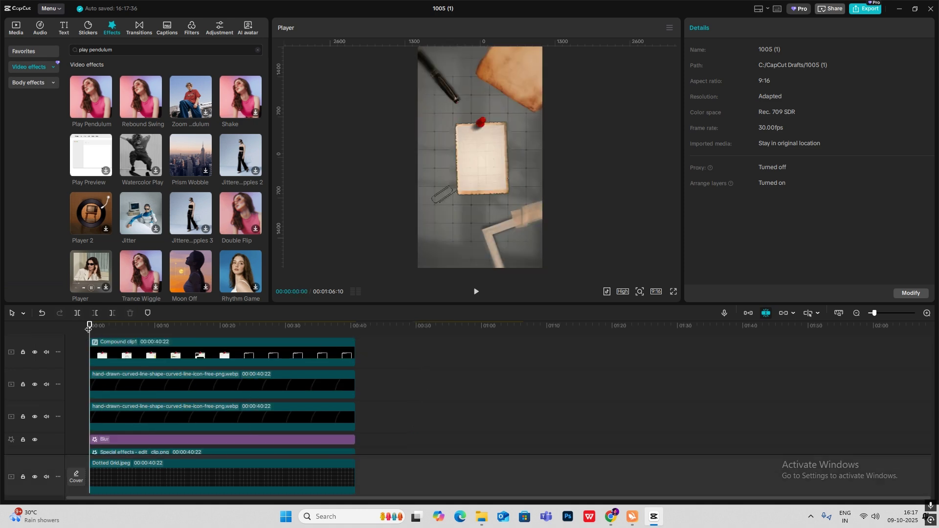
drag(89, 329, 123, 332)
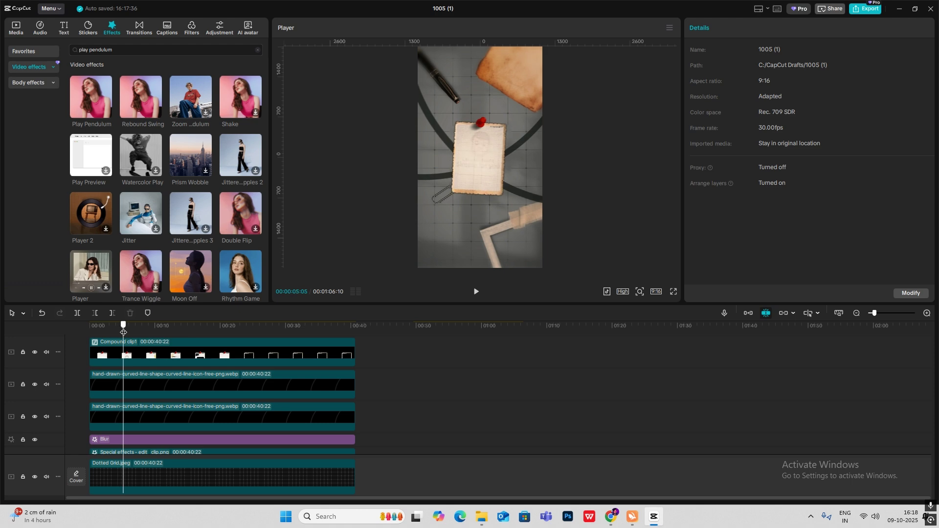
Open Compound clip1 and combine its vox texture, video and old frame layers into a nested compound clip, leaving the pin separate.
scroll(145, 362, up, 2)
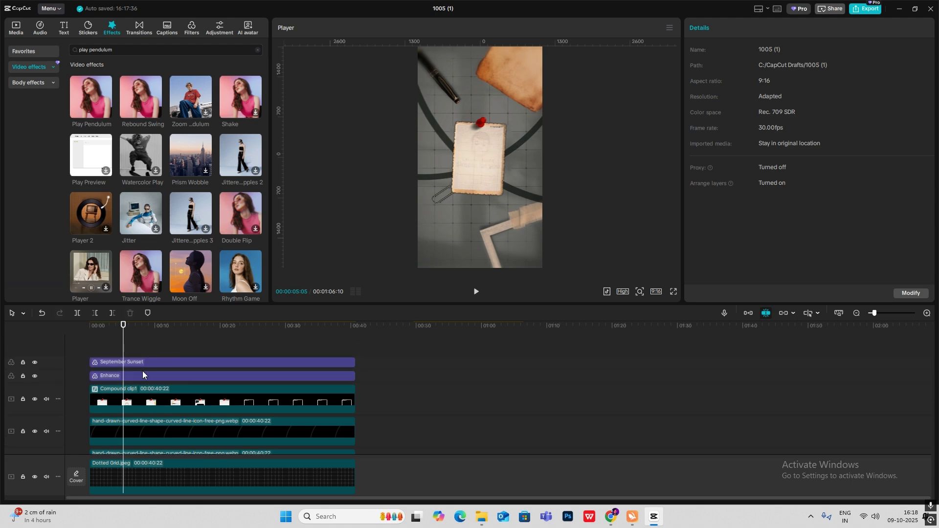
click(145, 364)
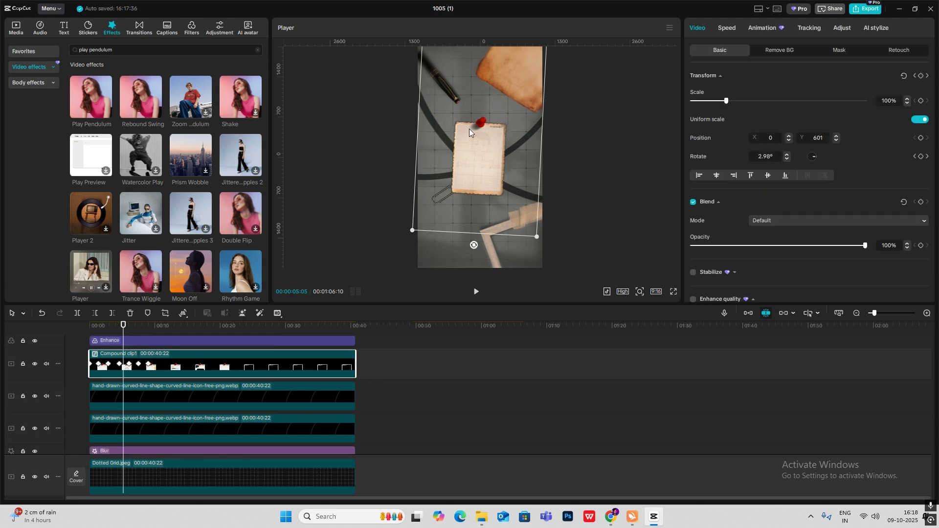
double_click(157, 357)
drag(276, 402, 124, 451)
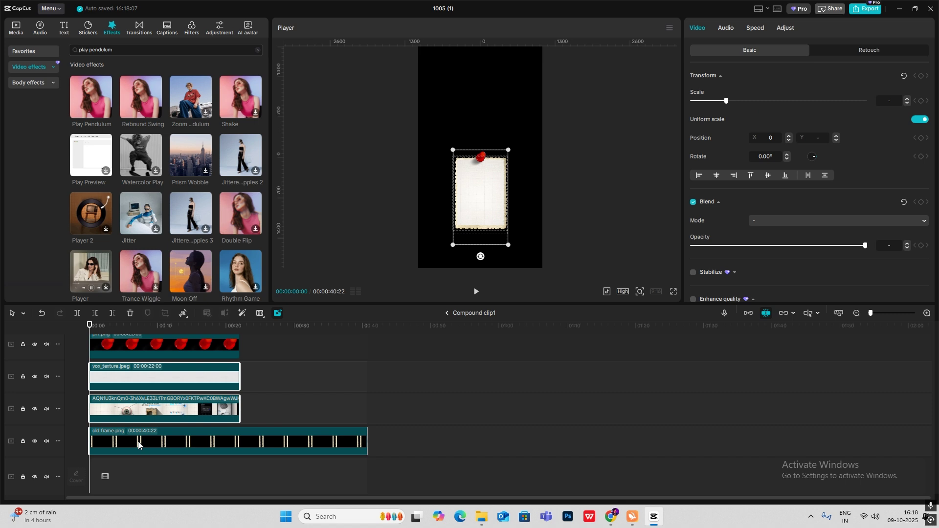
key(alt+g)
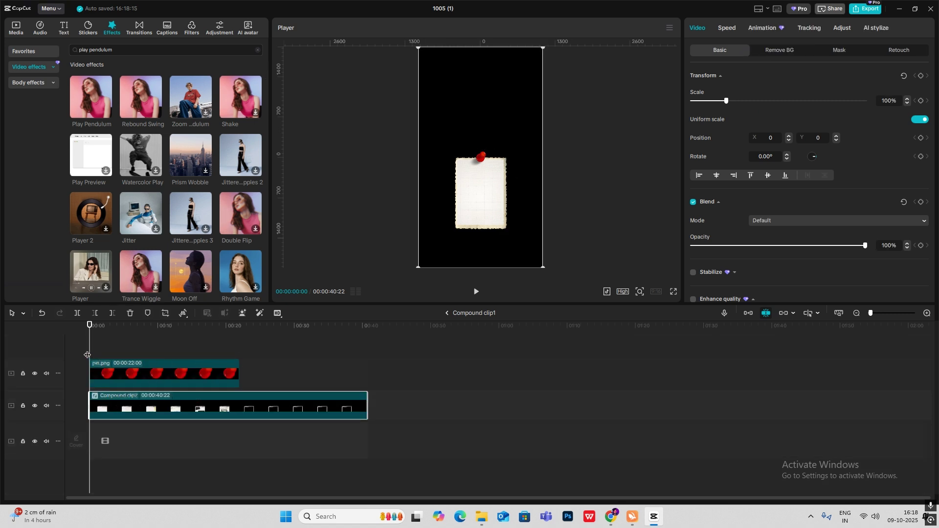
Check the swing keyframe at 04:17 in the main timeline and go to 04:20 inside Compound clip1.
drag(92, 353, 127, 361)
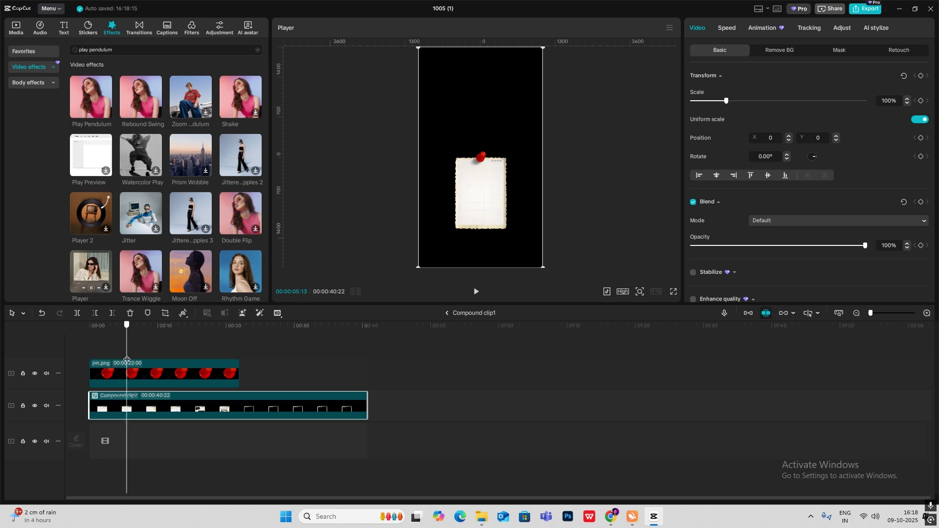
click(453, 316)
mouse_move(124, 330)
mouse_down()
mouse_move(111, 329)
mouse_move(121, 331)
mouse_up()
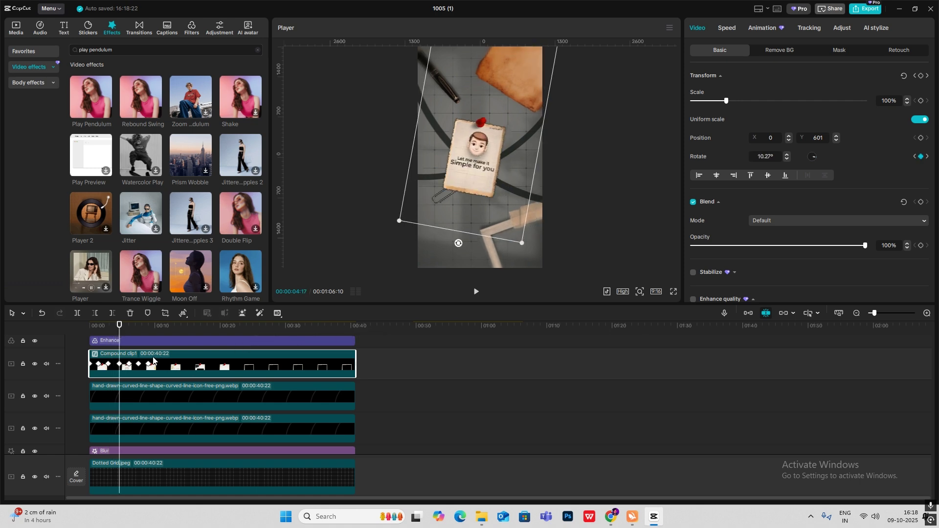
double_click(128, 358)
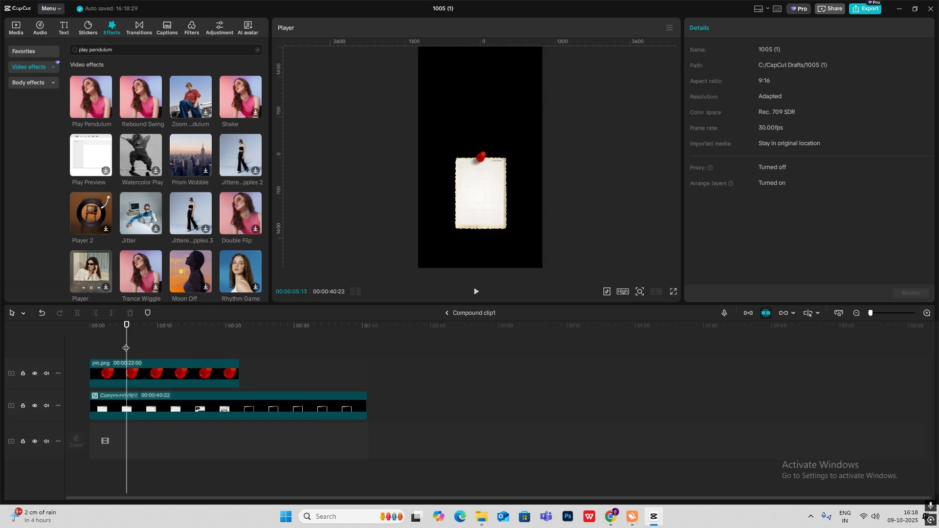
drag(125, 348, 121, 347)
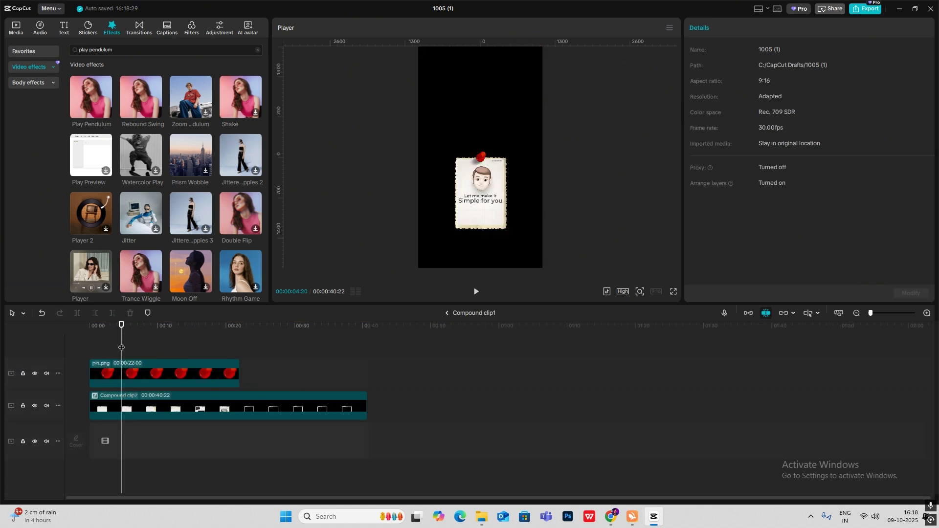
Add transform keyframes to the nested compound clip at 04:20 and 08:27.
click(137, 398)
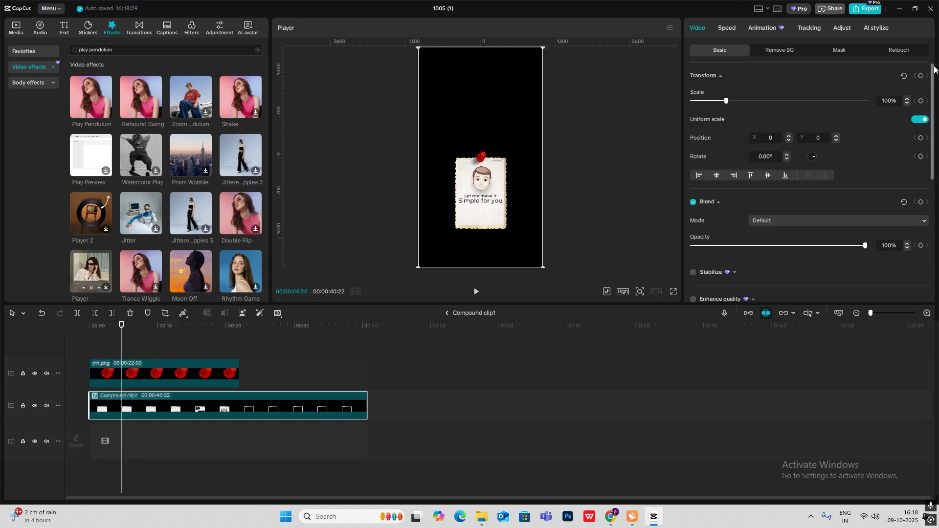
click(921, 77)
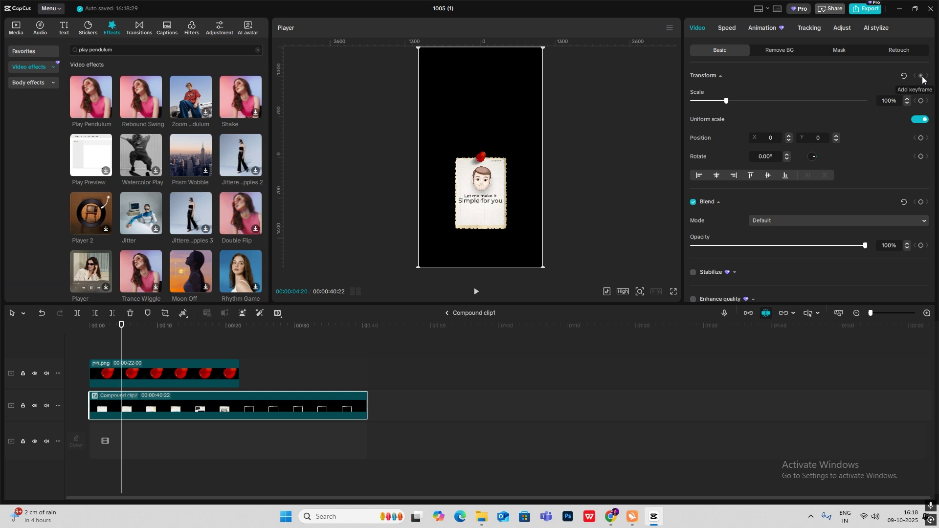
drag(118, 344, 150, 354)
click(922, 76)
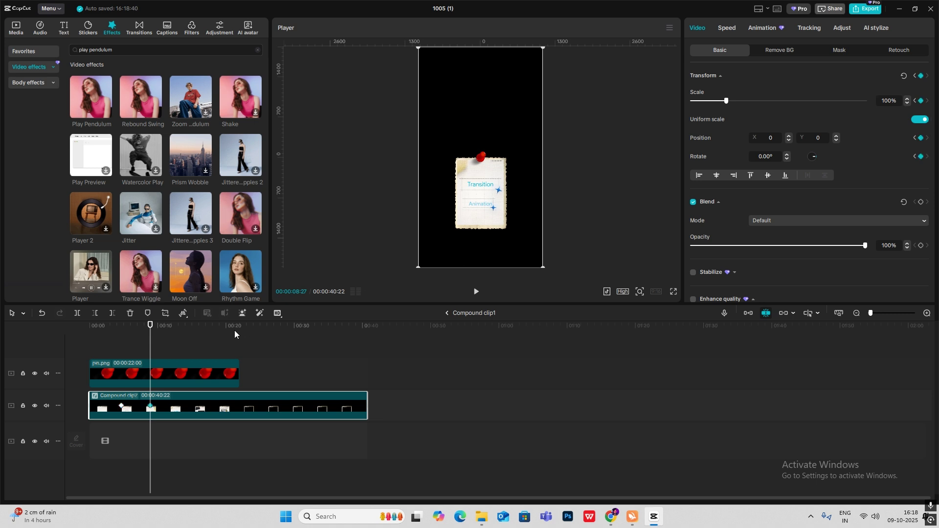
Add opacity keyframes at 04:20 and 08:27, setting the nested clip to Y -2013 and 0% opacity at 08:27.
click(121, 344)
click(922, 201)
drag(122, 353, 150, 353)
click(920, 202)
drag(482, 205, 481, 317)
drag(763, 247, 401, 259)
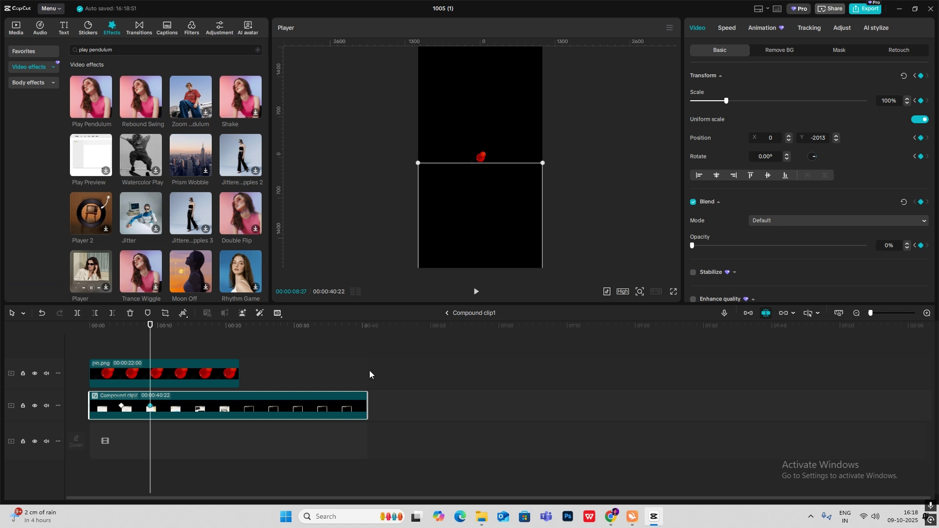
Shift the nested clip's end keyframes to 06:14, apply the Quad Ease curve to its Y position, and play the drop.
key(alt+k)
scroll(239, 402, up, 1)
click(174, 400)
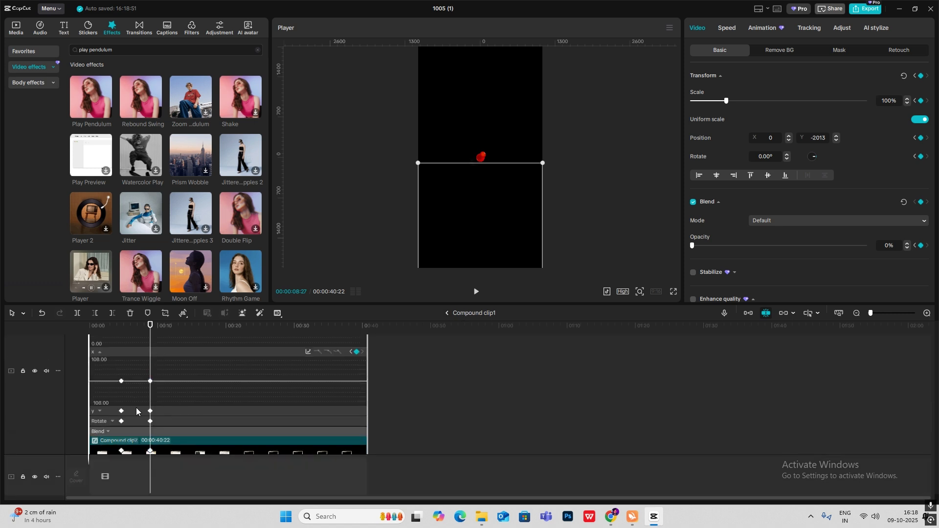
click(144, 411)
click(318, 363)
click(486, 419)
click(506, 350)
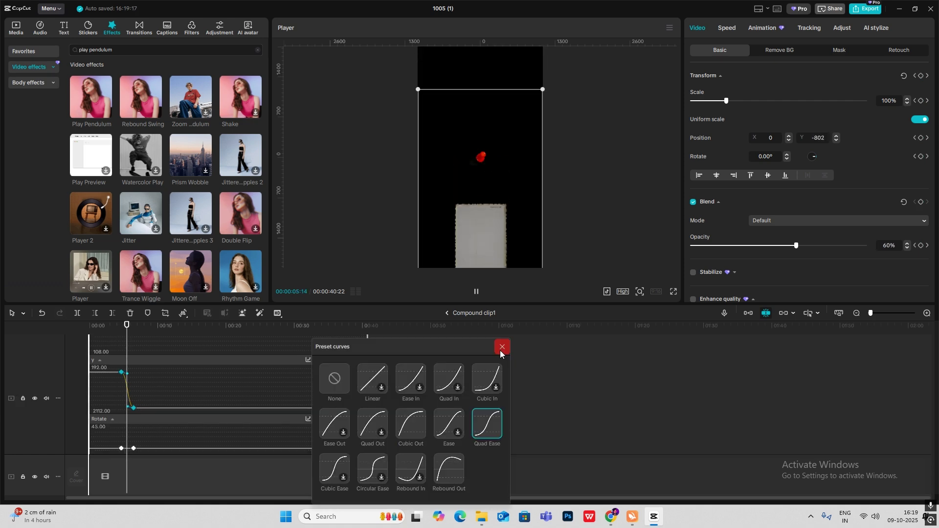
click(500, 350)
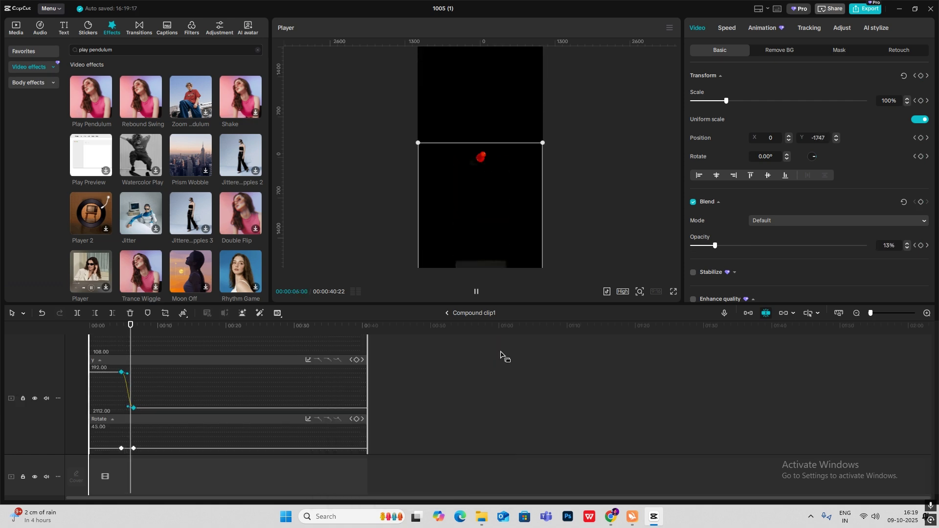
click(245, 398)
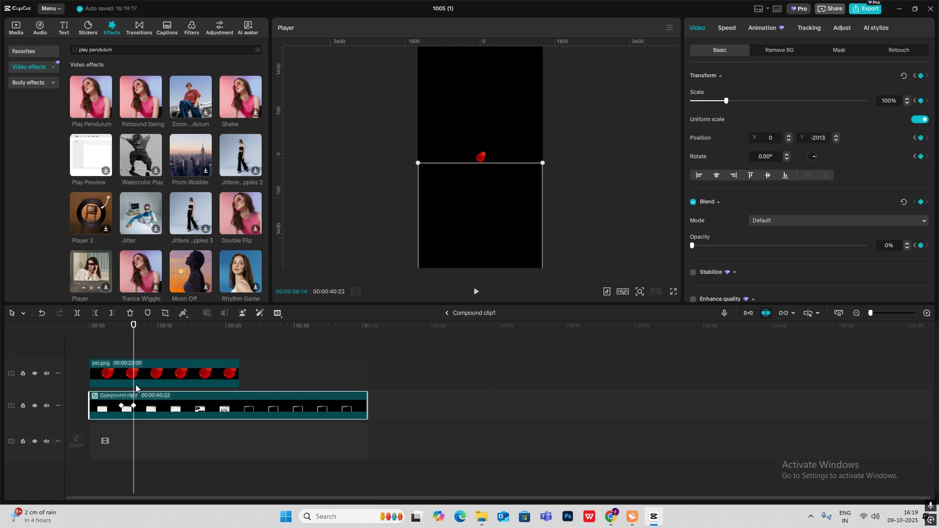
Check the main timeline, reopen Compound clip1, and trim pin.png to a duration of 07:26.
click(446, 313)
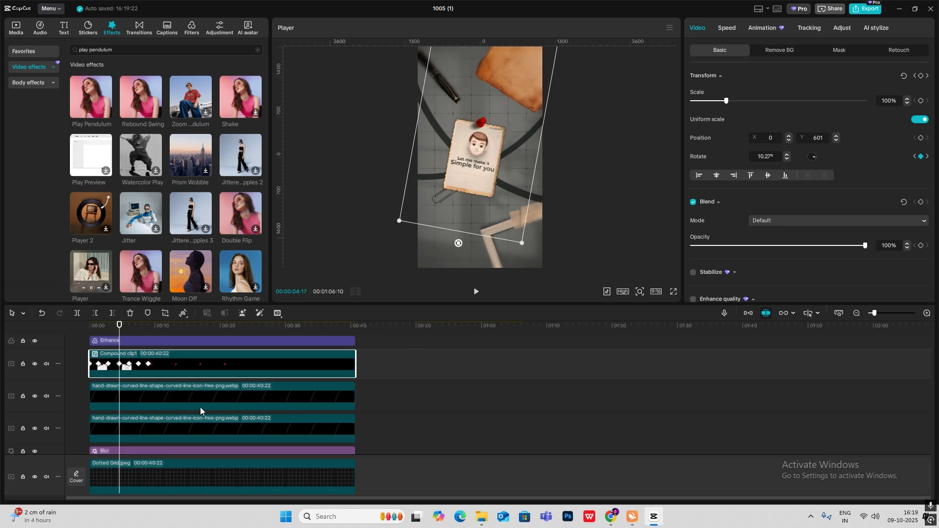
scroll(136, 374, up, 1)
double_click(121, 380)
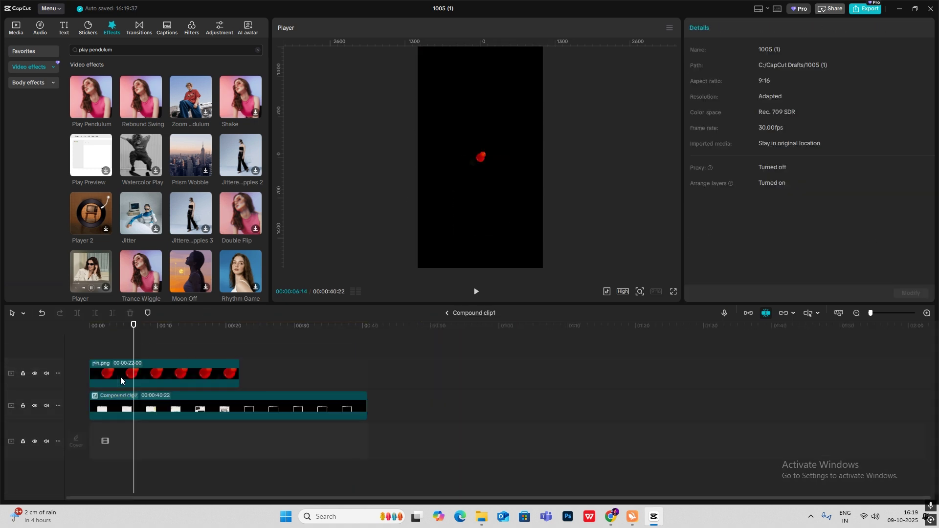
click(125, 374)
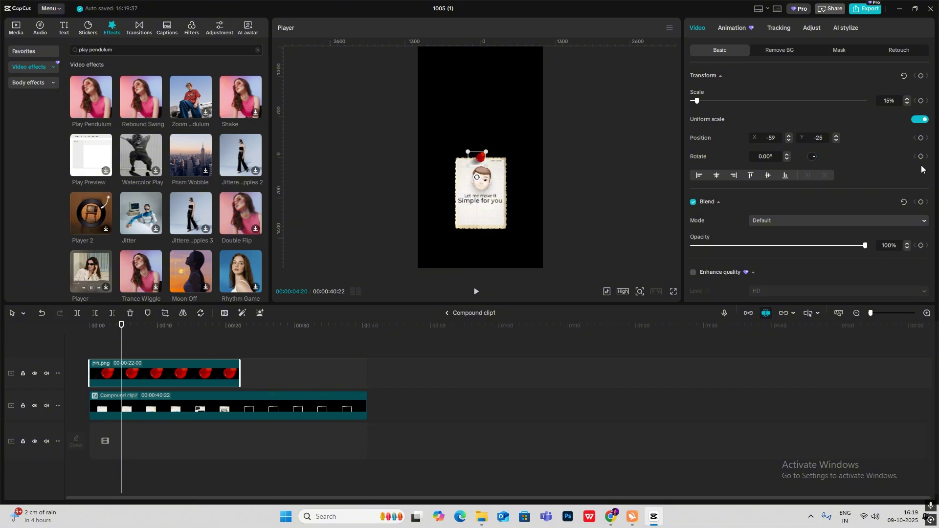
drag(239, 370, 144, 370)
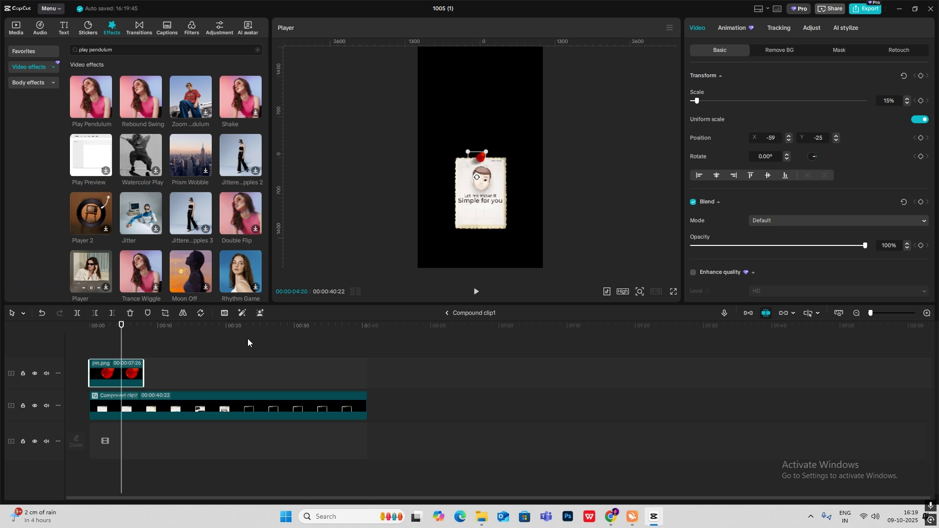
Give pin.png the Fade Out exit animation, return to the main timeline, and play the result.
click(759, 29)
click(808, 51)
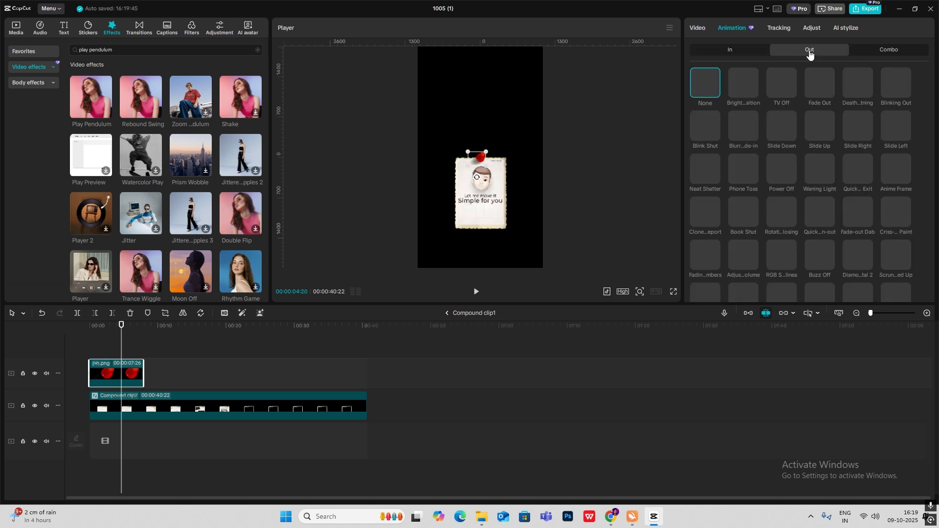
click(823, 86)
click(447, 313)
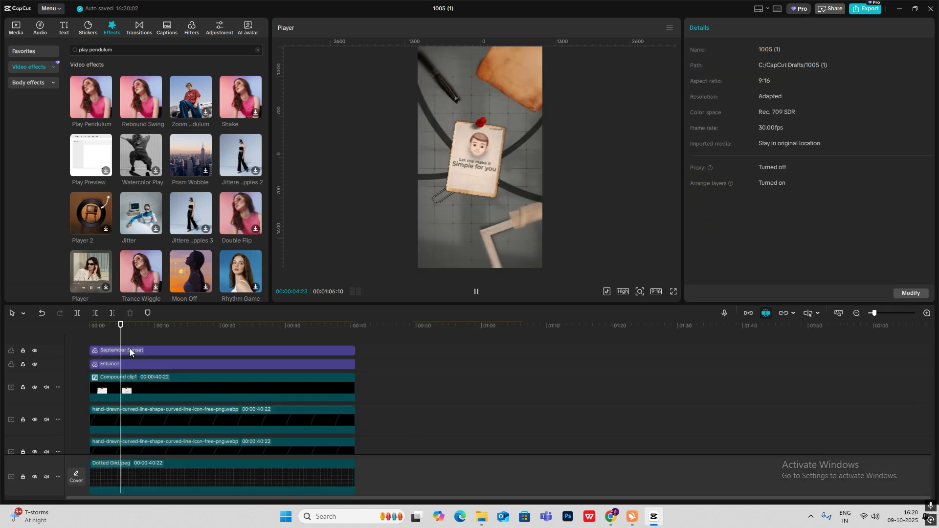
key(space)
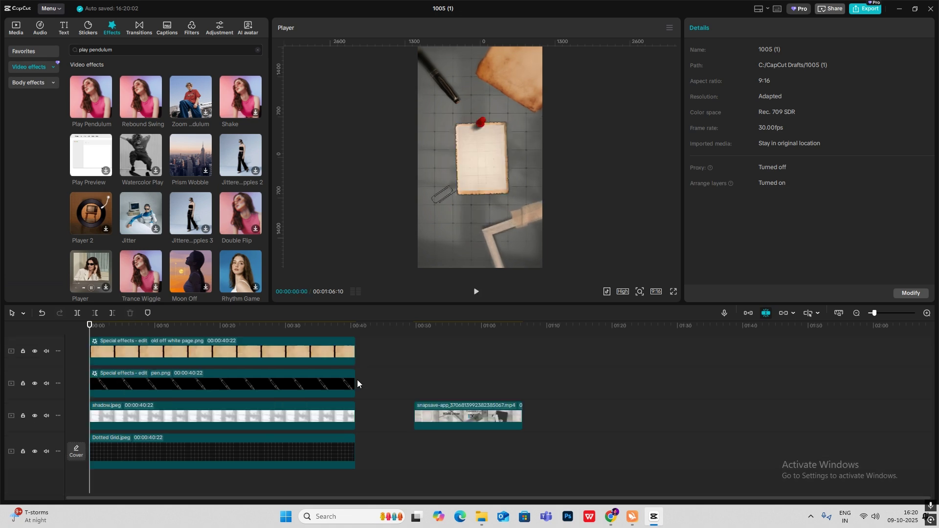
Combine all collage layers above shadow.jpeg, from pen.png up to the adjustment layers, into one compound clip.
drag(344, 376, 155, 316)
scroll(218, 407, down, 5)
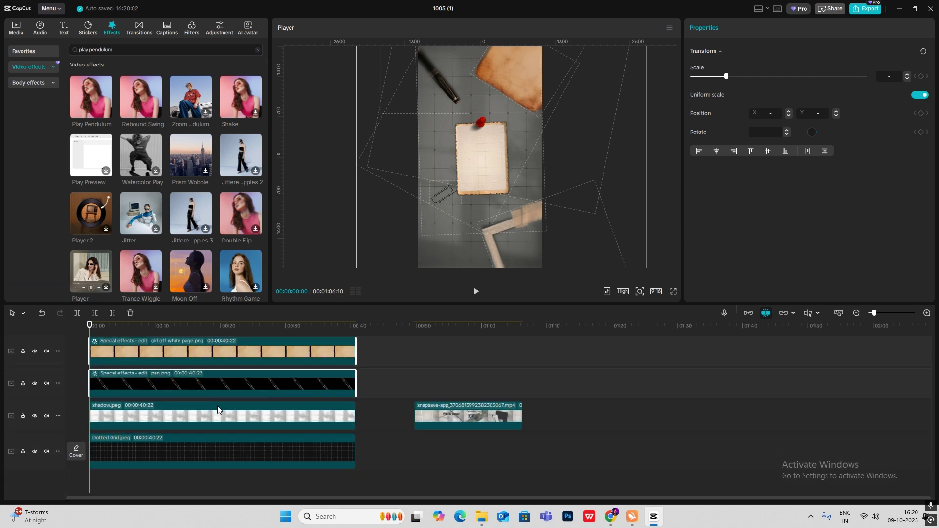
key(alt+g)
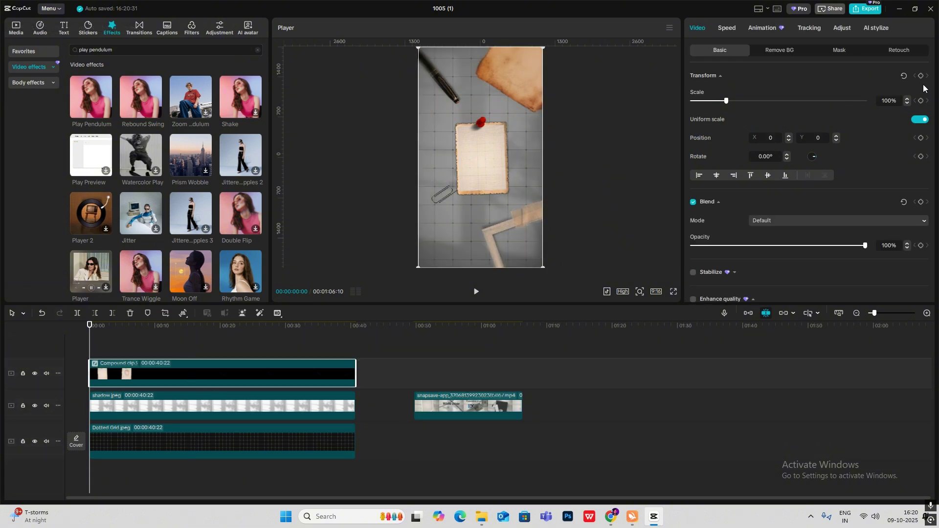
Animate the new compound clip's scale from 100% at the start to 124% at 04:13, using the Quad Ease curve.
drag(90, 348, 119, 352)
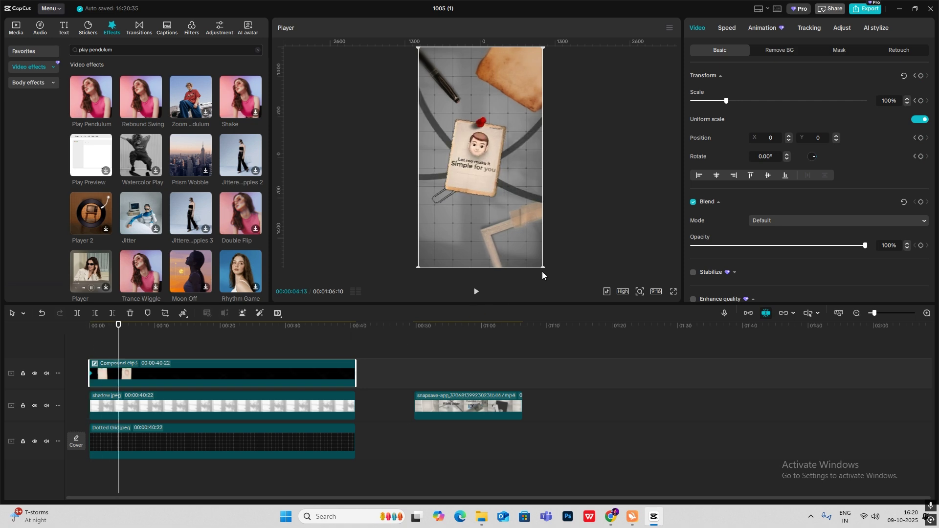
drag(544, 272, 564, 307)
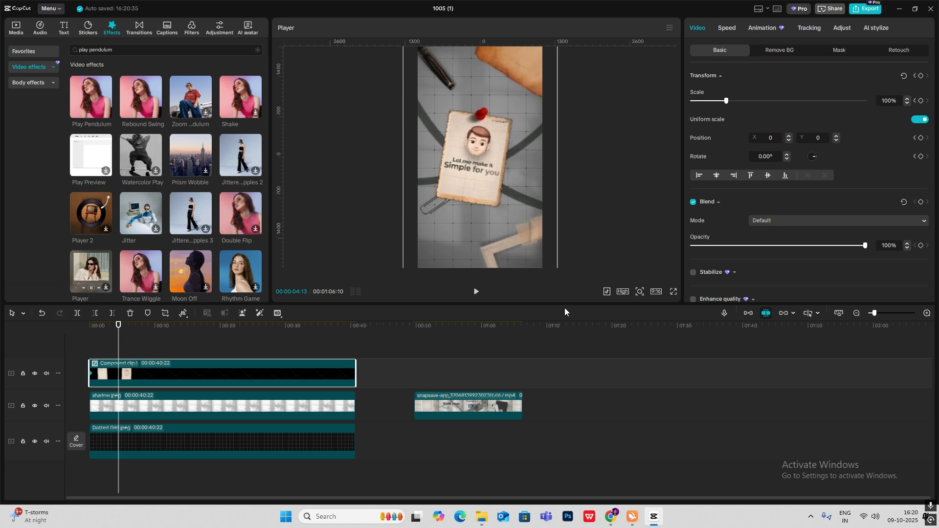
key(alt+k)
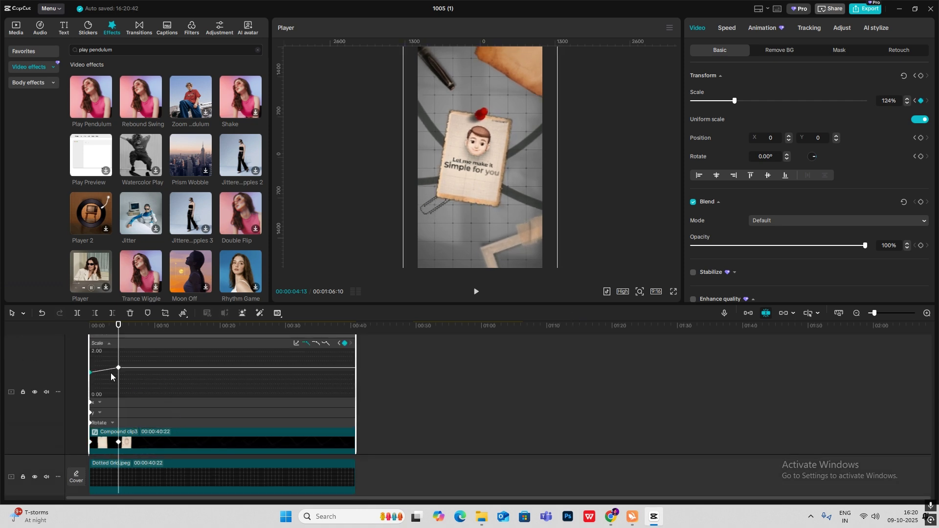
click(296, 343)
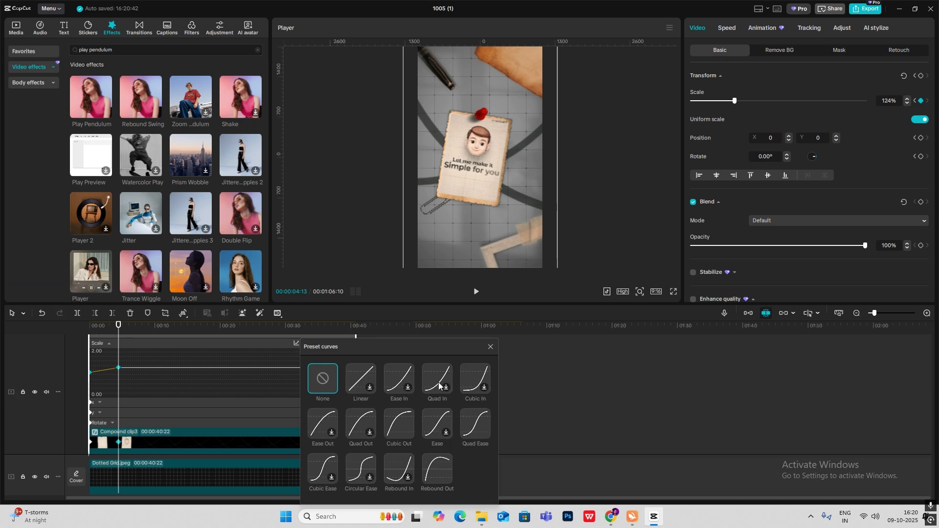
click(474, 437)
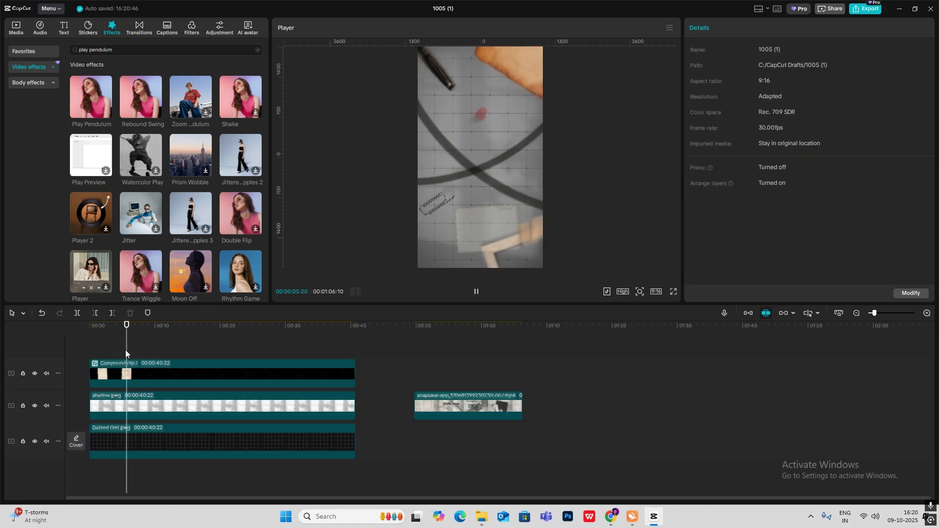
Review the zoom and the card's drop on the main timeline, checking Compound clip3 and the frames around 06:06.
key(space)
drag(436, 386, 140, 372)
key(ctrl+z)
double_click(132, 364)
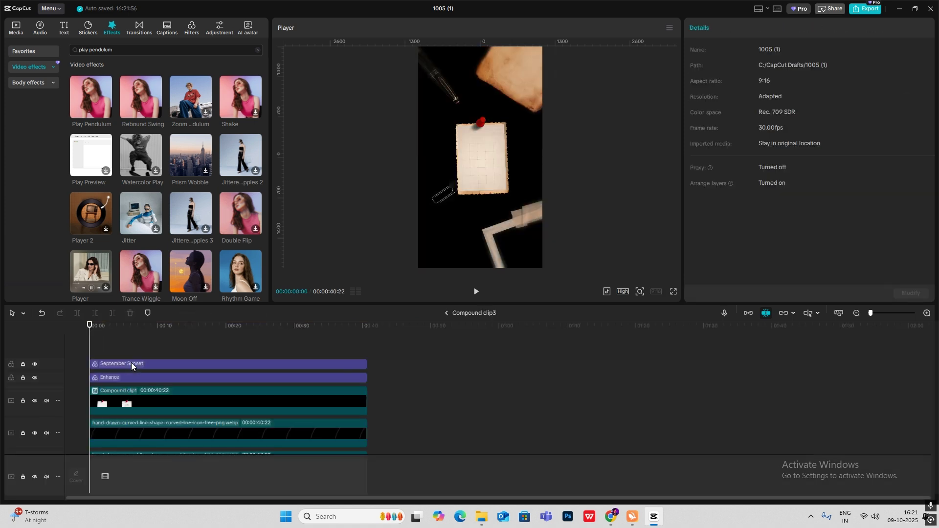
click(447, 313)
click(113, 355)
drag(113, 356, 129, 360)
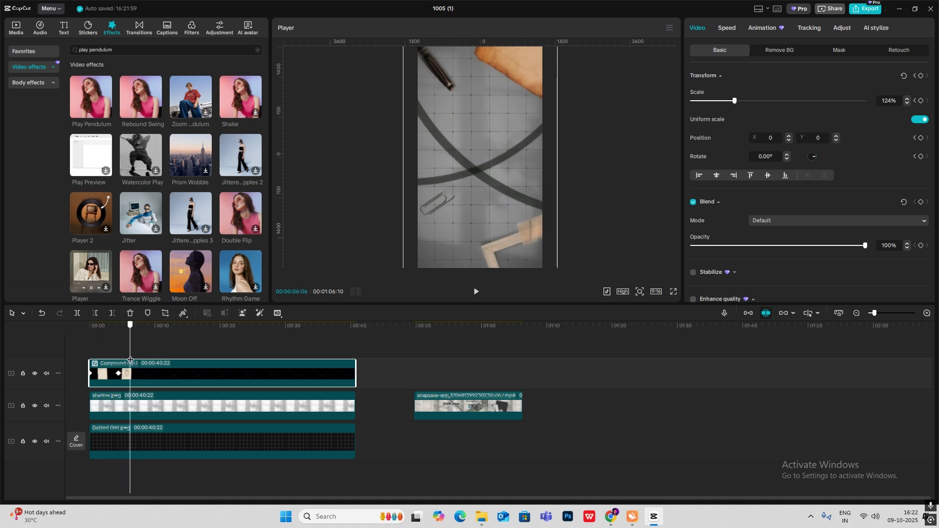
Open Compound clip3 and add transform keyframes at 06:14 to both hand-drawn curved line layers.
double_click(134, 362)
drag(92, 327, 133, 340)
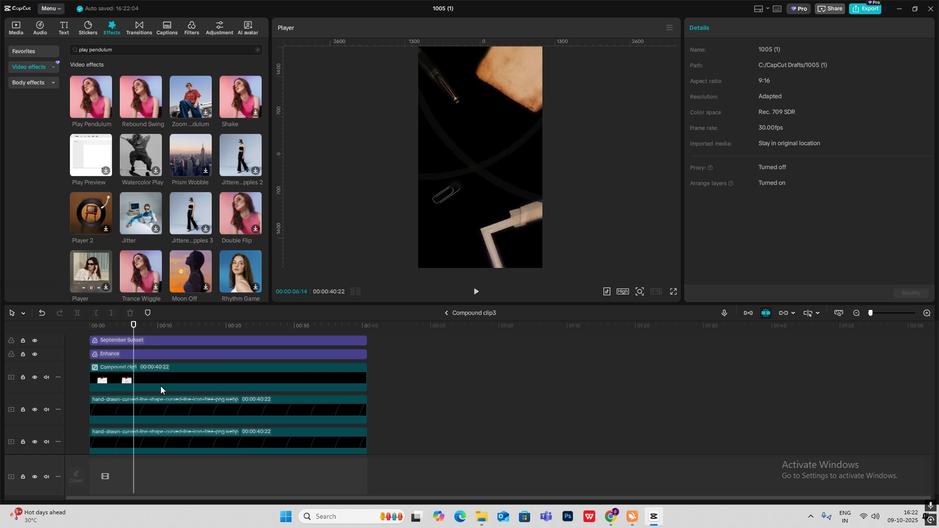
scroll(160, 386, down, 2)
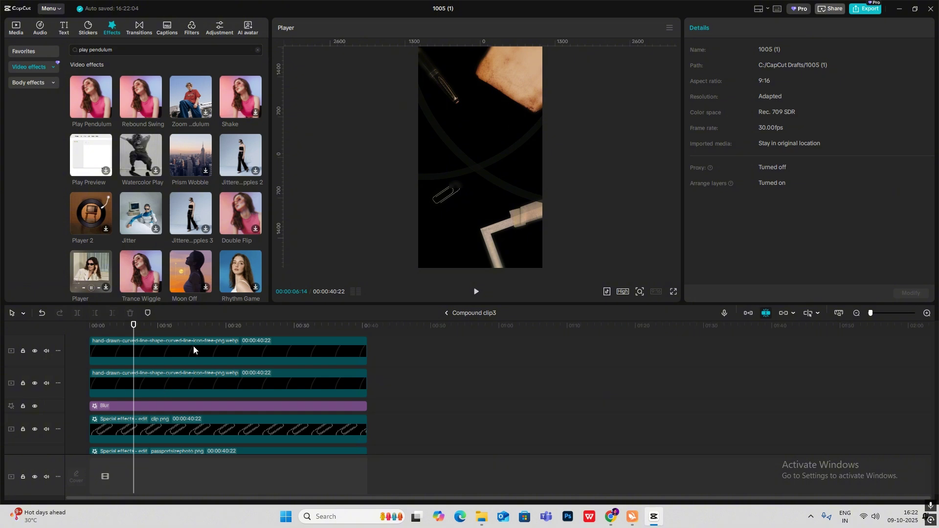
scroll(141, 360, up, 2)
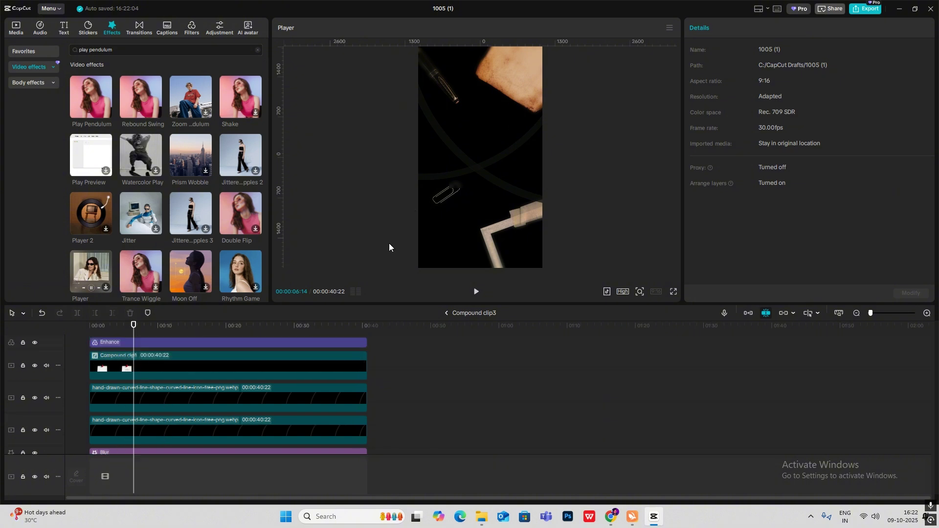
scroll(154, 364, up, 1)
click(139, 394)
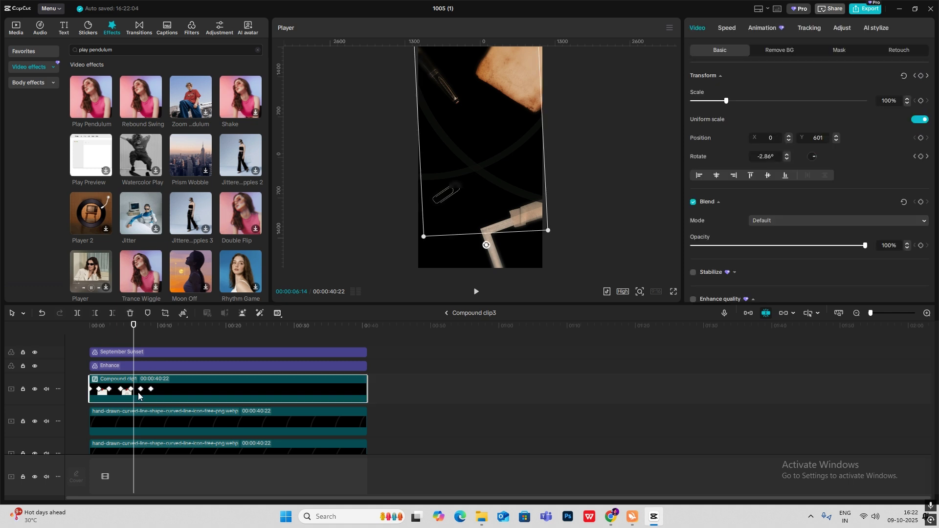
scroll(139, 397, down, 1)
click(138, 396)
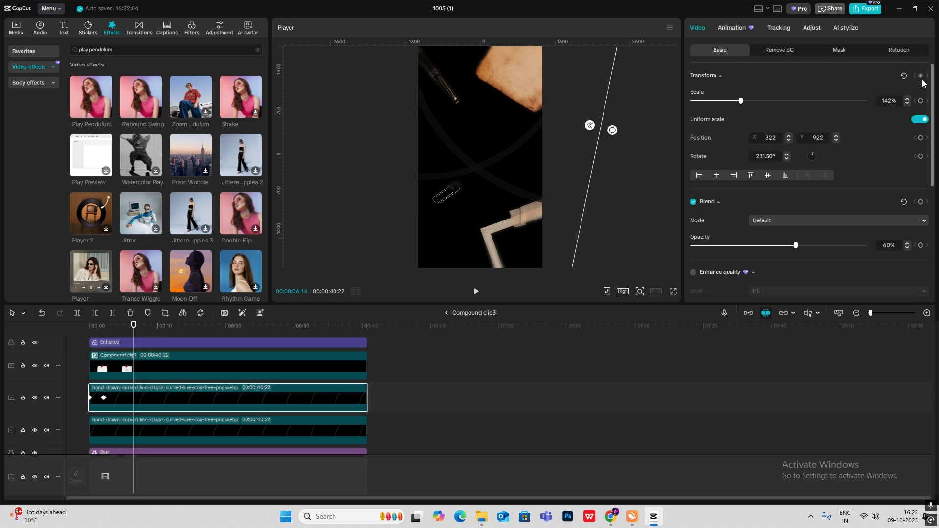
scroll(196, 383, down, 1)
click(146, 403)
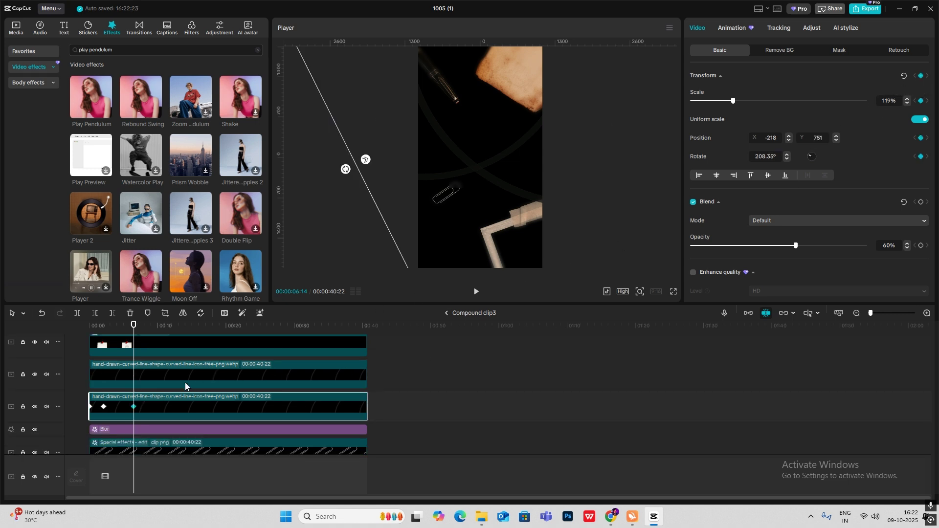
Add transform keyframes at 06:14 to clip.png, passportsizephoto.png, old off white page.png and pen.png.
scroll(135, 397, down, 2)
click(130, 420)
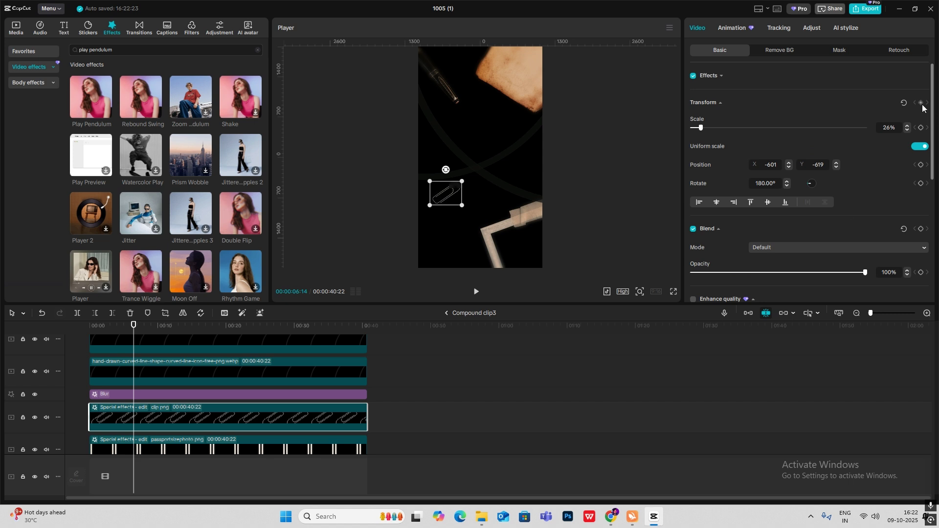
scroll(301, 451, down, 3)
click(177, 393)
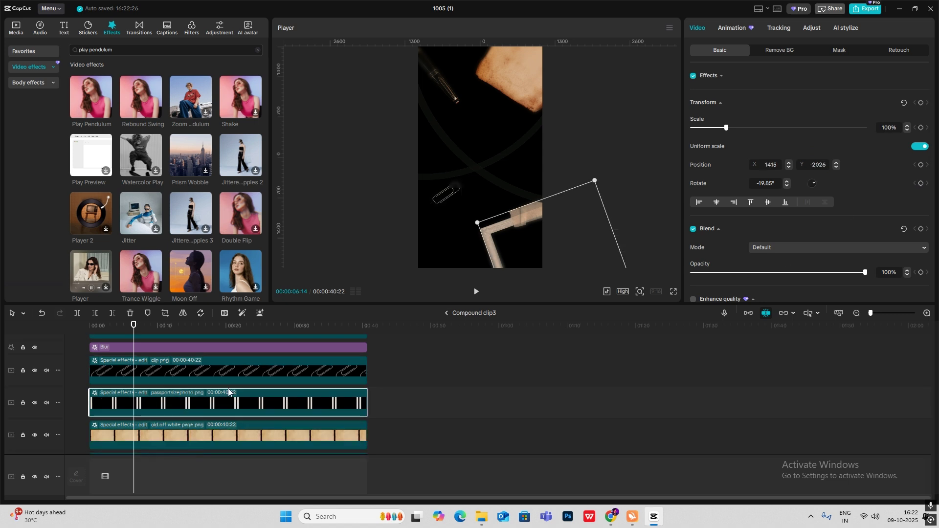
click(148, 436)
click(922, 103)
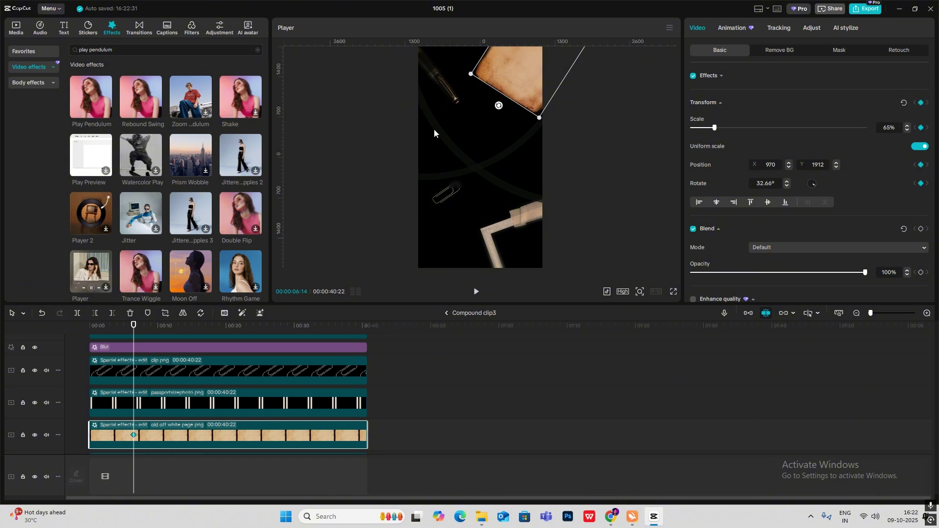
scroll(109, 440, down, 3)
click(139, 415)
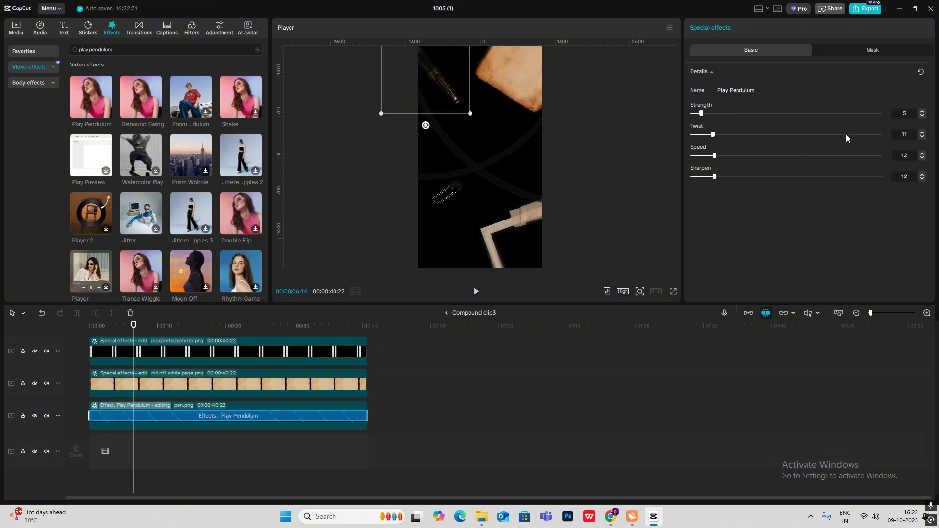
click(137, 429)
click(922, 104)
Add transform keyframes at 07:22 to pen.png, old off white page.png, passportsizephoto.png and clip.png.
drag(135, 328, 143, 331)
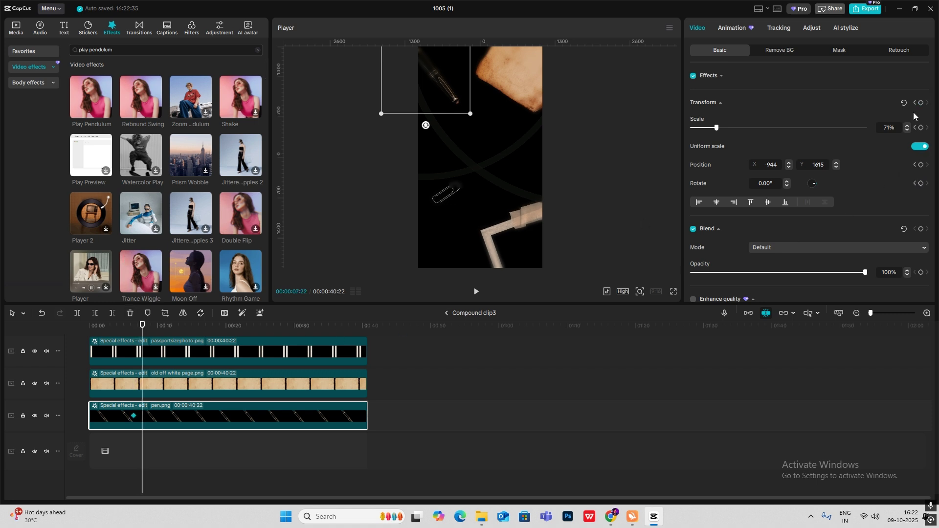
click(922, 104)
click(157, 385)
scroll(251, 394, up, 1)
click(167, 389)
click(922, 104)
scroll(176, 392, up, 1)
click(172, 387)
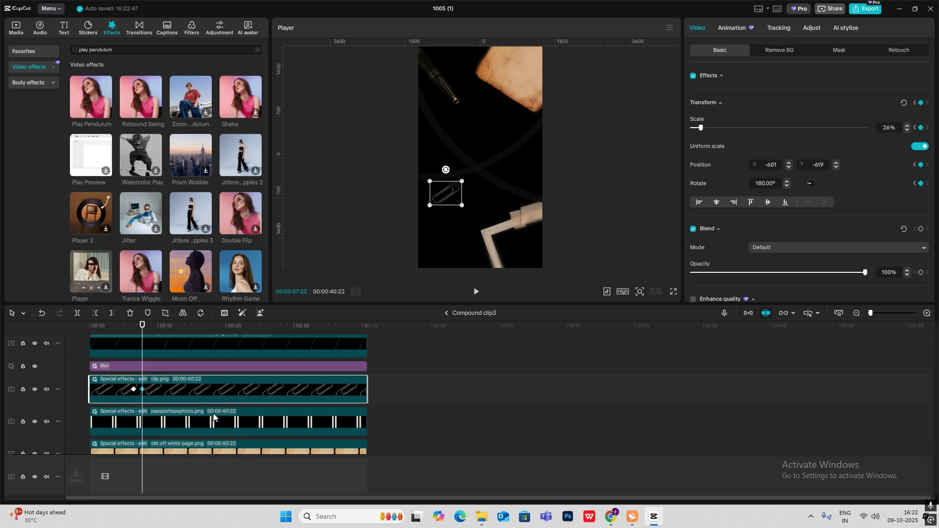
Add transform keyframes at 07:22 to both hand-drawn curved line layers.
scroll(227, 414, up, 1)
click(178, 398)
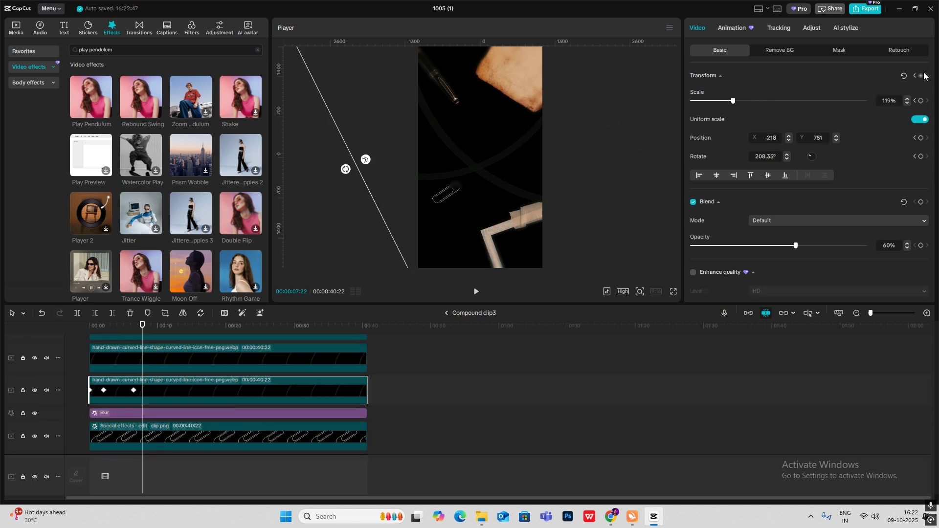
scroll(278, 367, up, 1)
click(156, 390)
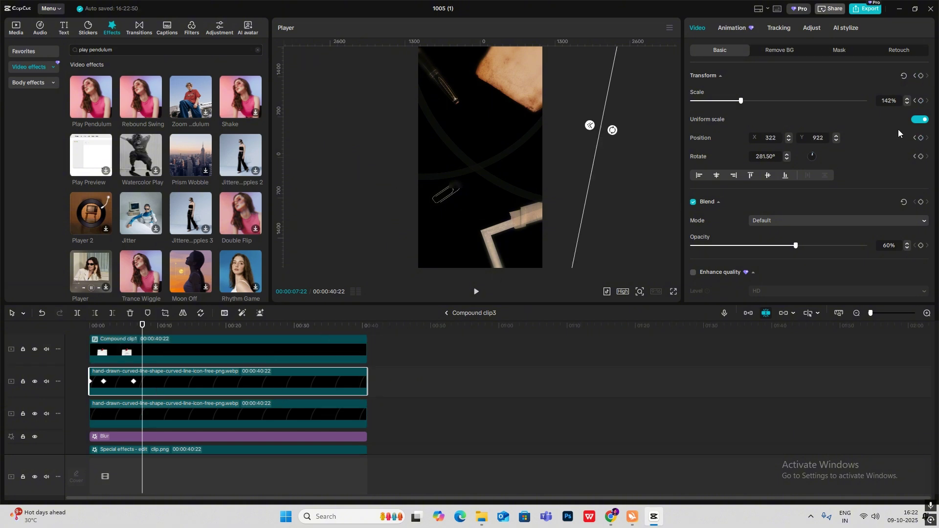
click(258, 342)
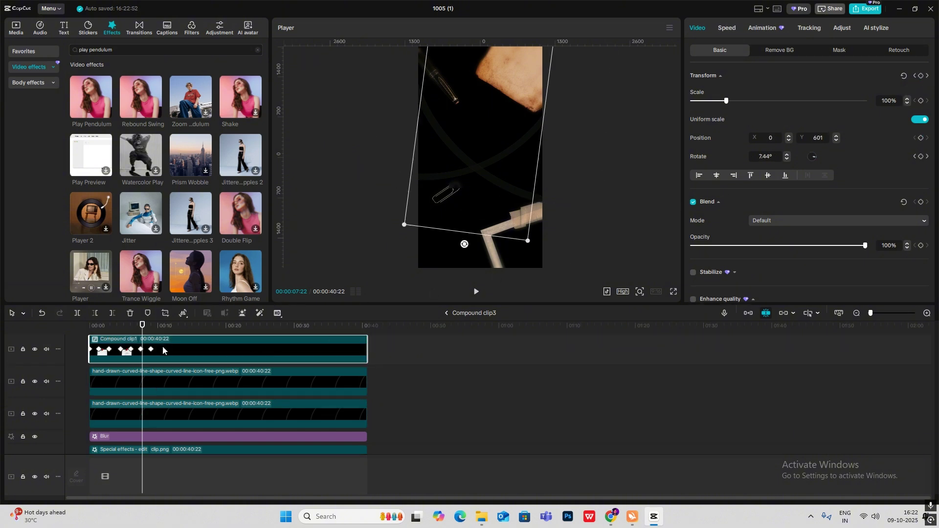
click(182, 384)
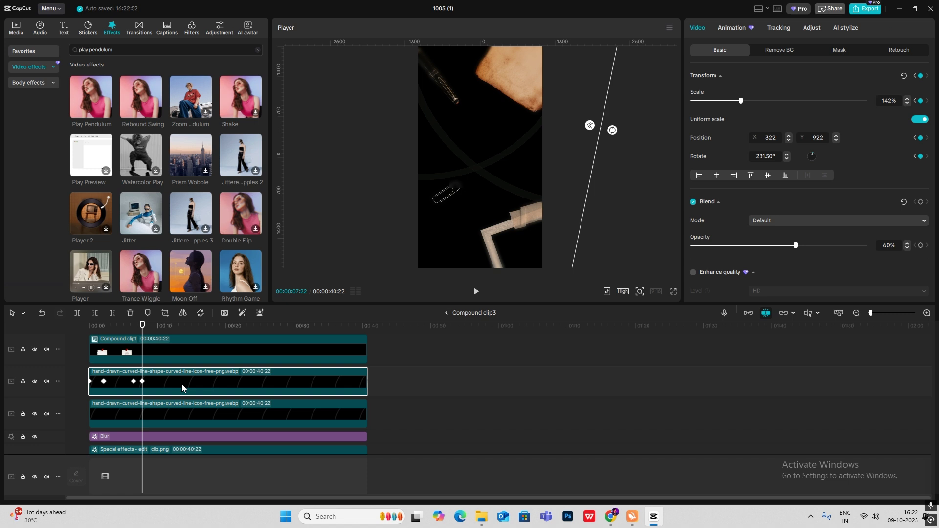
At 07:22, move the upper curved line layer to X -2613, Y 918 and slide the lower one out past the frame's left edge.
scroll(181, 384, up, 2)
click(142, 416)
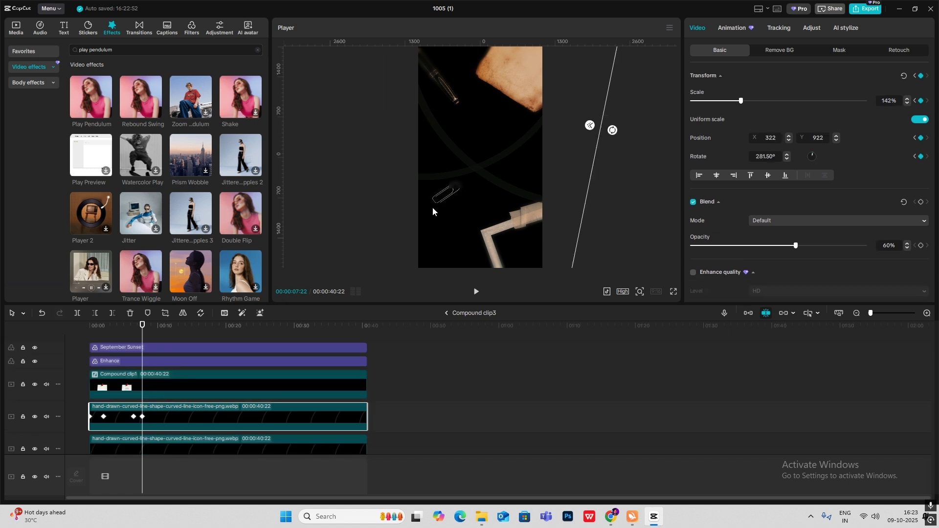
drag(533, 153, 374, 161)
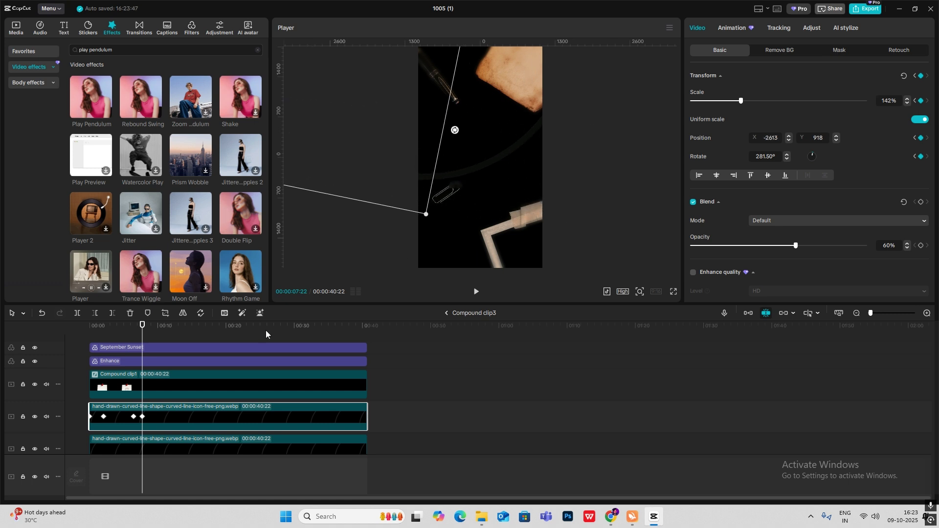
scroll(186, 384, down, 2)
click(152, 390)
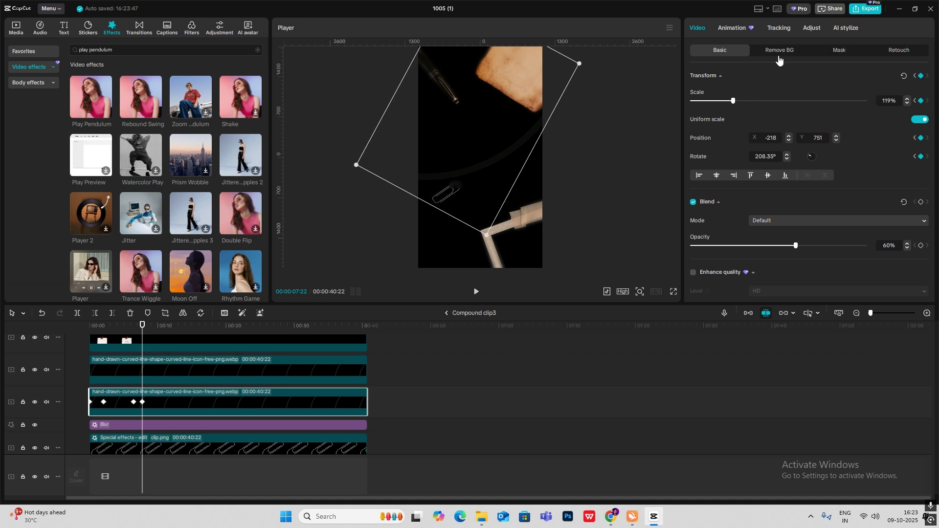
drag(488, 170, 338, 179)
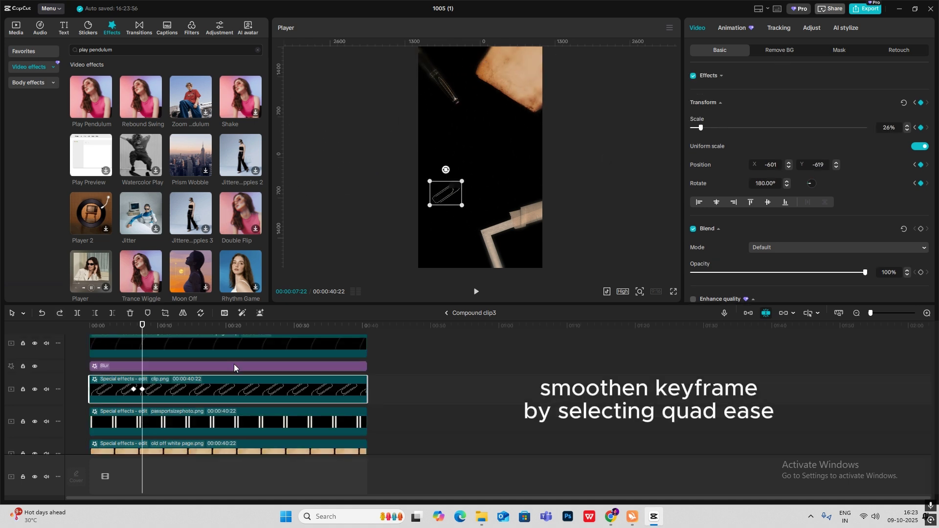
Smooth the curved line's X movement between 06:14 and 07:22 with the Quad Ease curve.
click(163, 380)
key(alt+k)
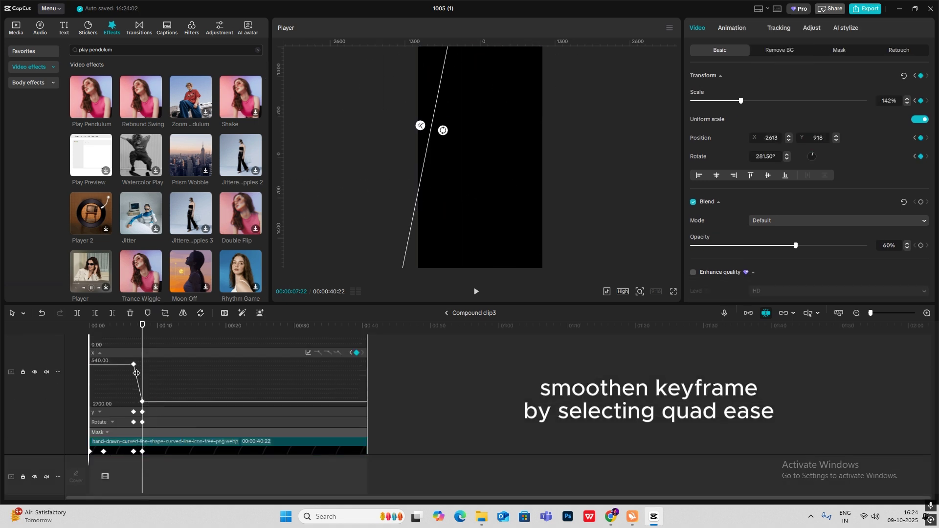
key(alt+k)
click(164, 416)
scroll(142, 380, down, 4)
click(142, 380)
key(alt+k)
click(487, 424)
click(502, 347)
Apply the Quad Ease curve to the next prop layer's X and Y exit movements.
click(166, 441)
key(alt+k)
click(309, 353)
click(487, 425)
click(502, 347)
click(100, 412)
click(308, 386)
click(487, 425)
click(502, 347)
key(alt+k)
Return to the main timeline and play the props' exit animation.
click(447, 313)
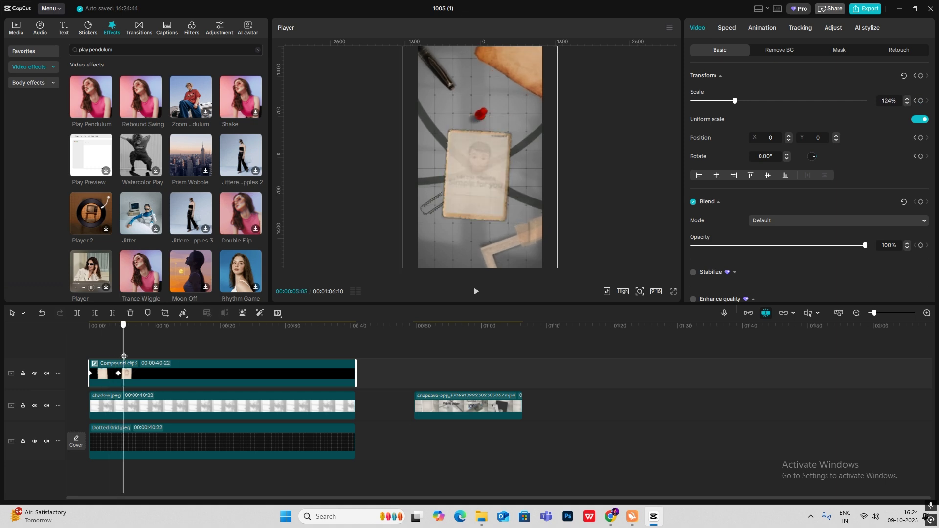
key(space)
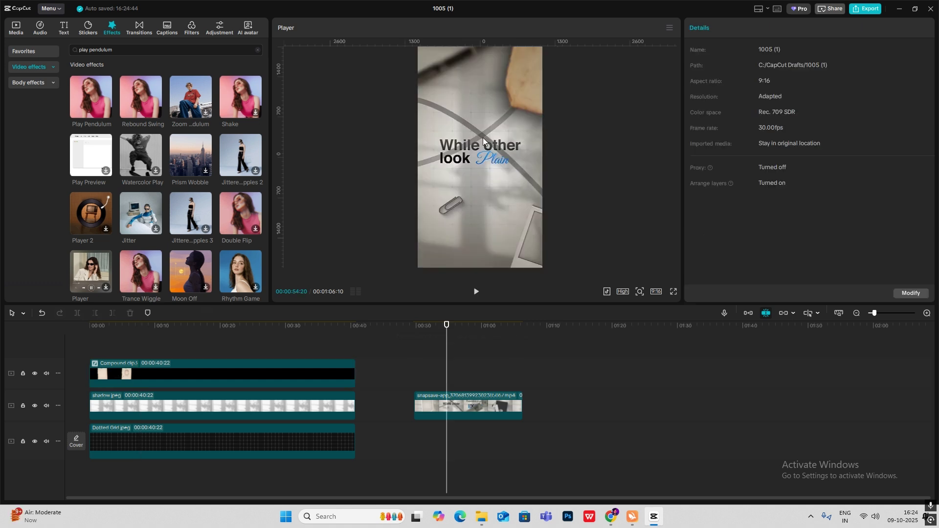
Add a default text at 05:27 above Compound clip3, reading "While other" on line one and "look plain" on line two.
drag(446, 351, 129, 357)
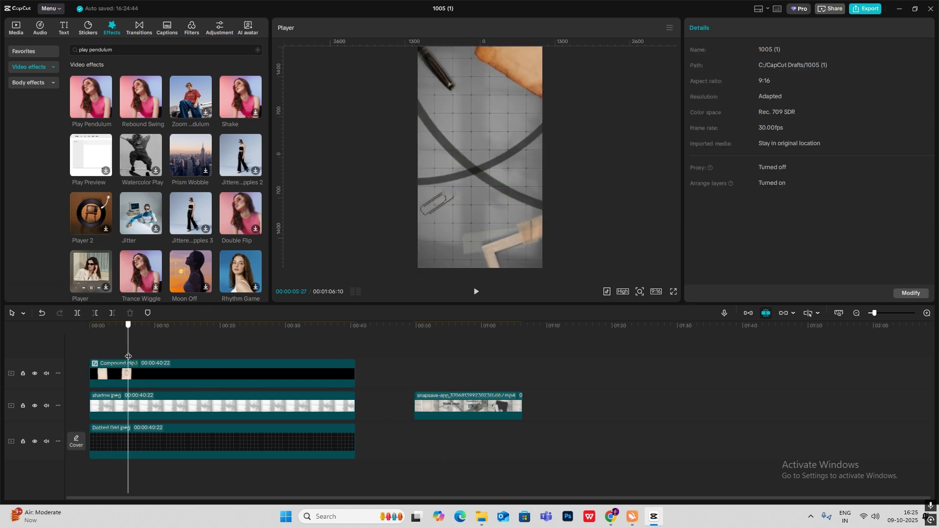
click(63, 28)
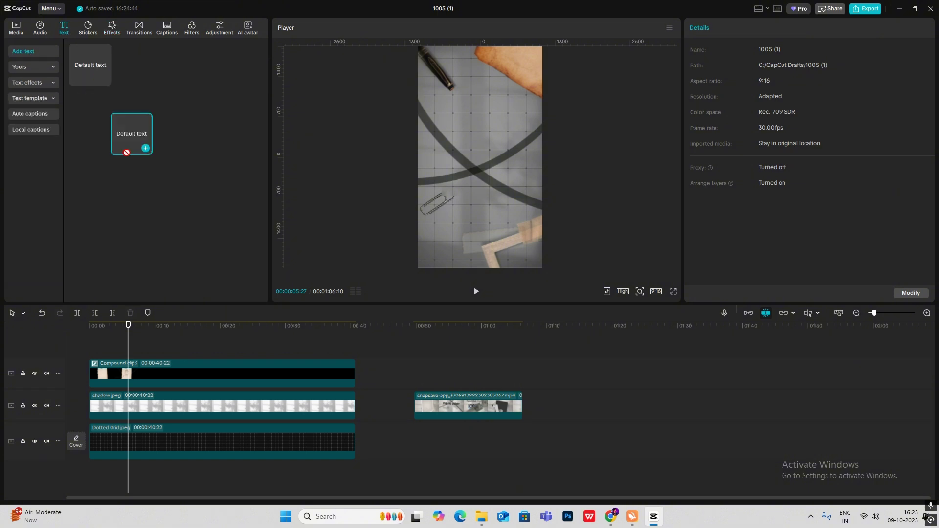
drag(116, 342, 112, 345)
click(479, 157)
click(708, 73)
text(While other)
key(Return)
text(look plain)
Set the text in Helvetica, colour it black with "plain" in white, and give it an entrance animation.
click(831, 117)
click(758, 197)
drag(708, 80, 721, 79)
click(758, 198)
click(728, 27)
click(895, 104)
Add transform keyframes to the "While other look plain" text at 06:14 and about 07:08.
drag(122, 365, 135, 365)
click(131, 391)
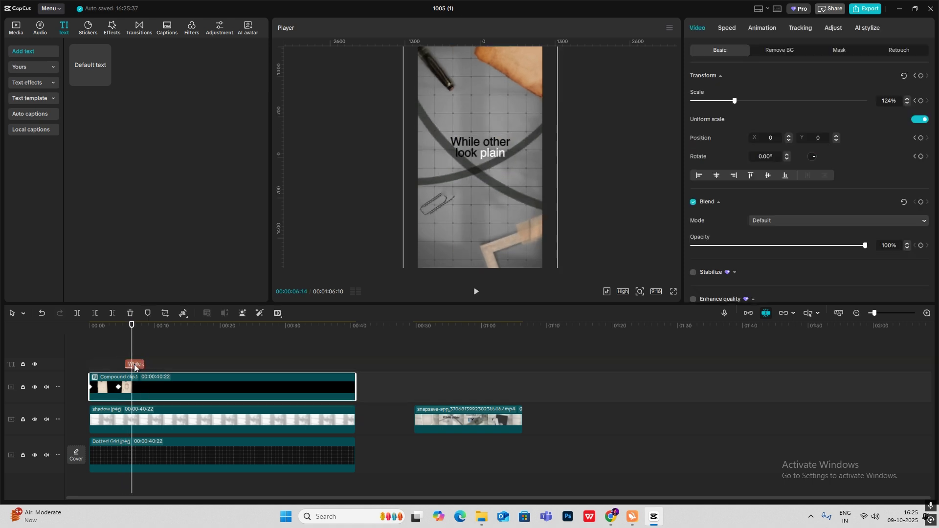
click(135, 365)
scroll(831, 206, down, 3)
click(921, 204)
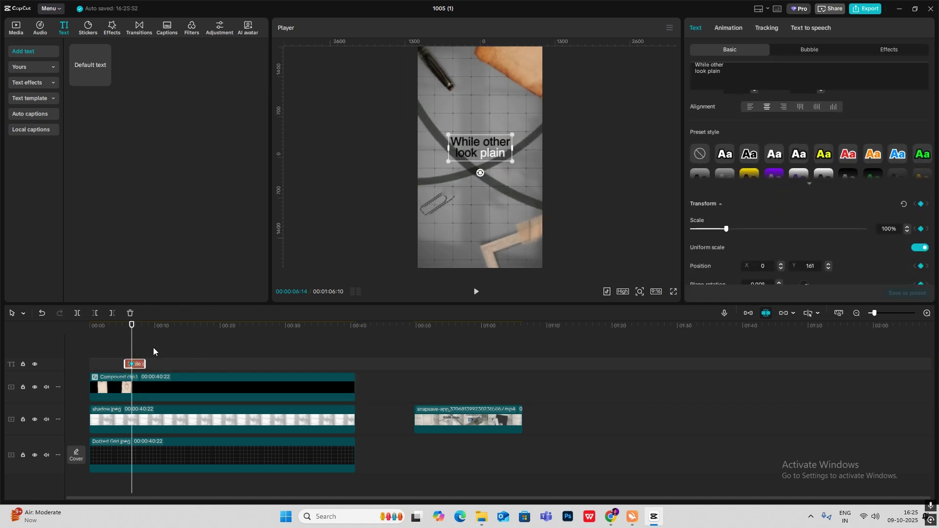
drag(134, 351, 137, 352)
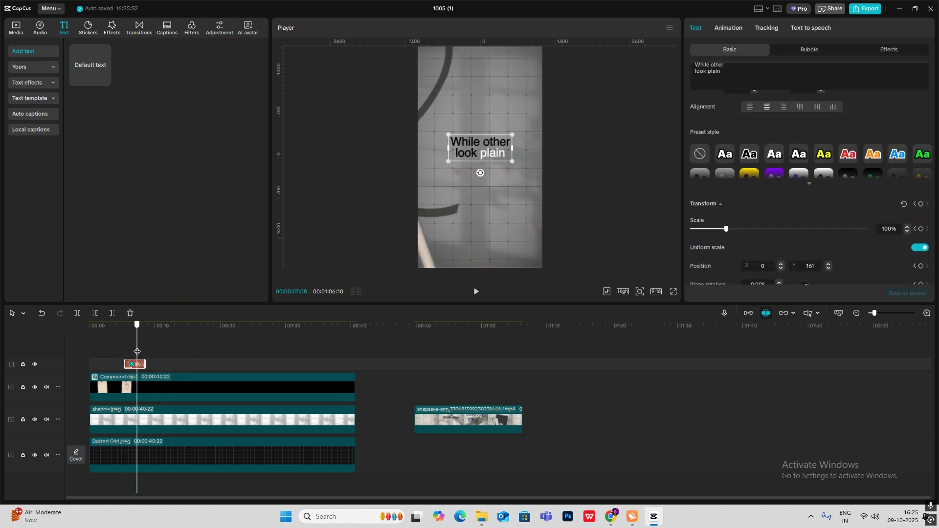
click(921, 205)
At the text's second keyframe, slide it past the frame's left edge to X -1633, and apply the Quad Ease curve to its X movement.
click(926, 312)
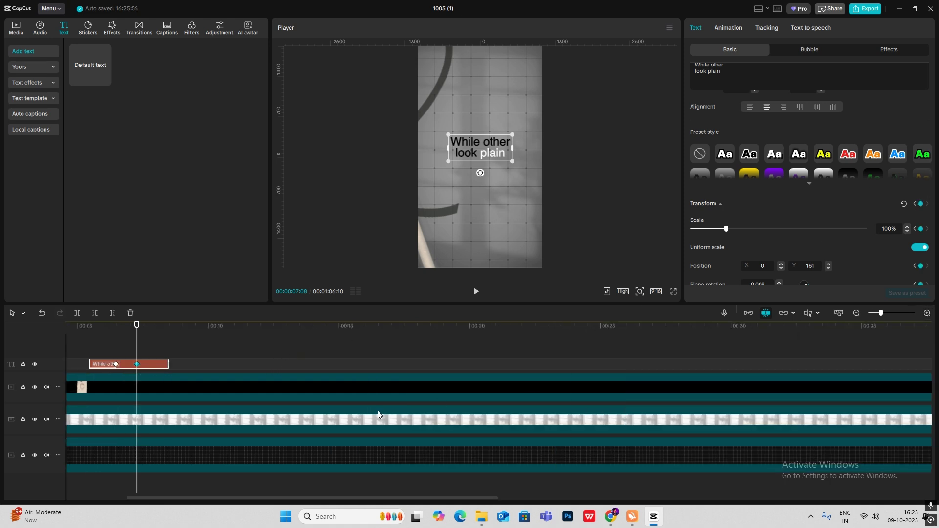
key(alt+k)
scroll(98, 427, up, 2)
click(124, 393)
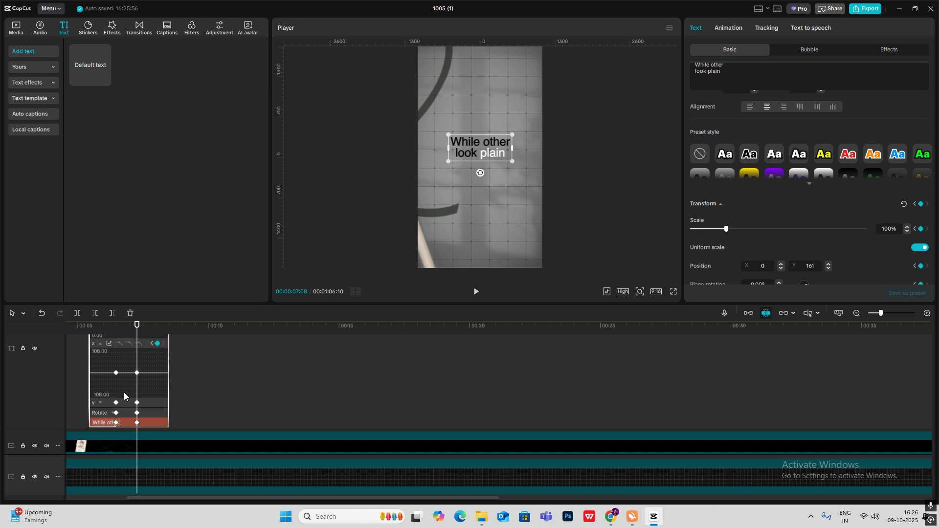
click(127, 401)
click(126, 413)
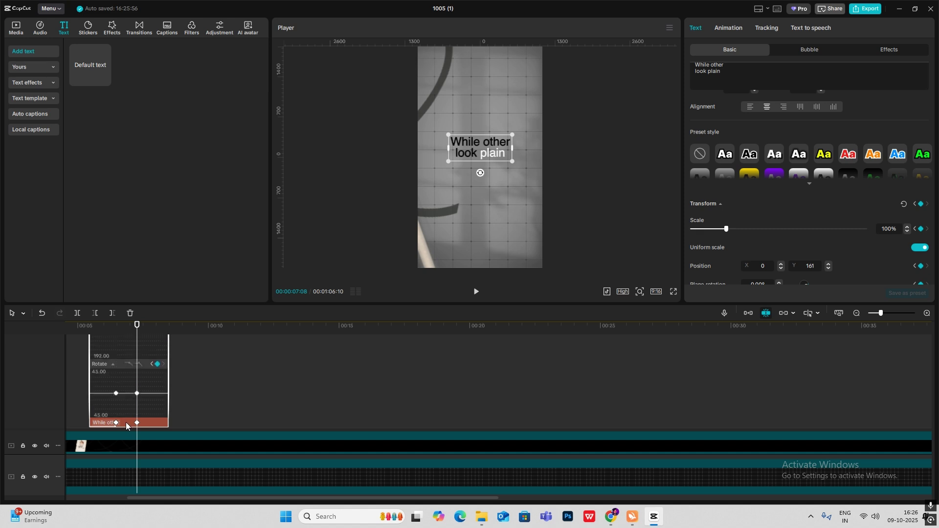
scroll(126, 414, up, 3)
scroll(127, 413, up, 3)
drag(484, 149, 387, 155)
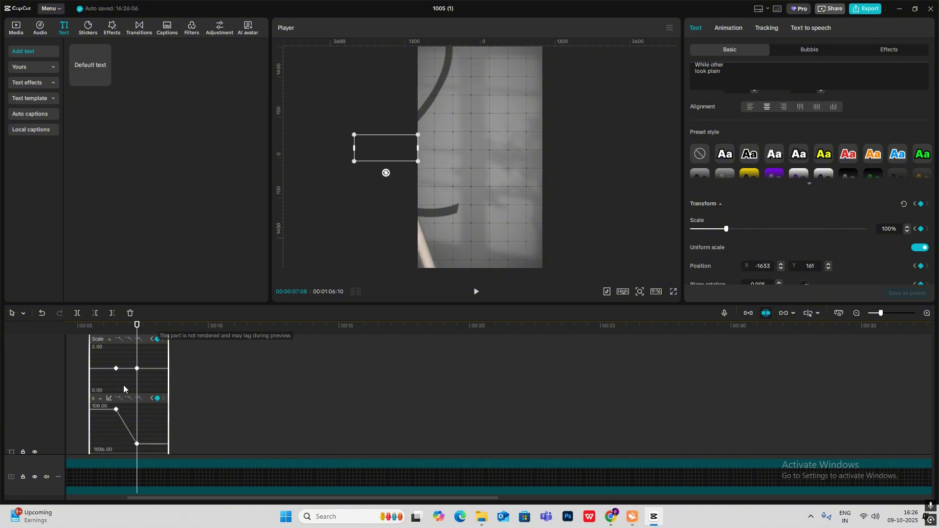
click(117, 412)
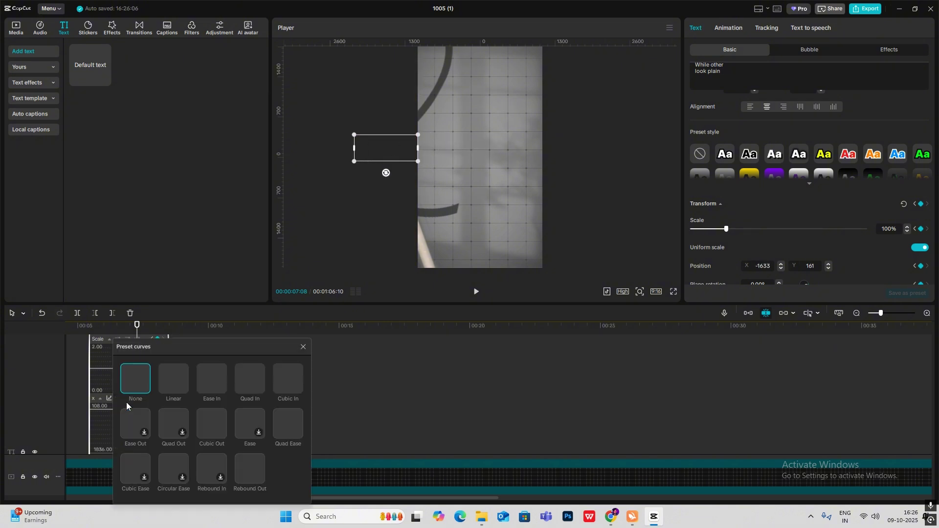
click(290, 423)
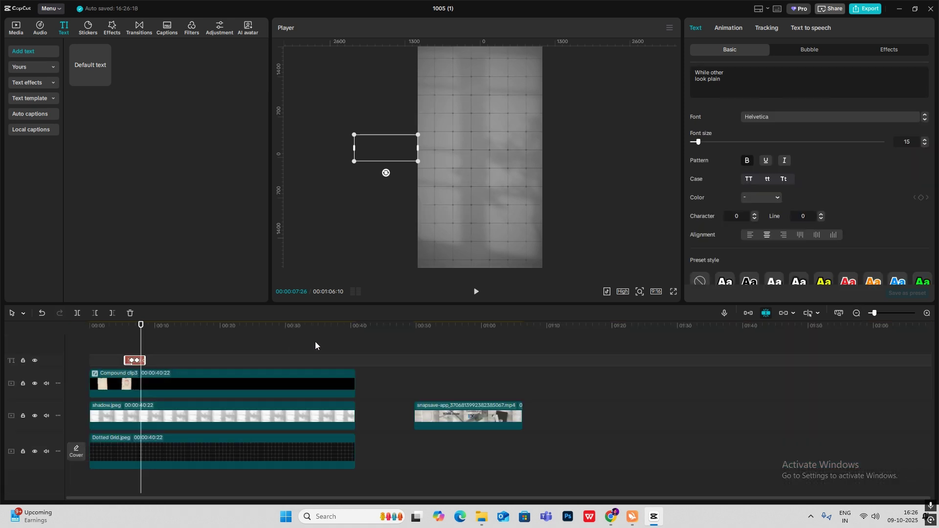
Paste the "While other look plain" text inside Compound clip3, delete its copy from the main timeline and play the scene.
double_click(118, 373)
mouse_move(124, 353)
mouse_down()
mouse_move(116, 353)
mouse_move(145, 352)
mouse_move(131, 357)
mouse_up()
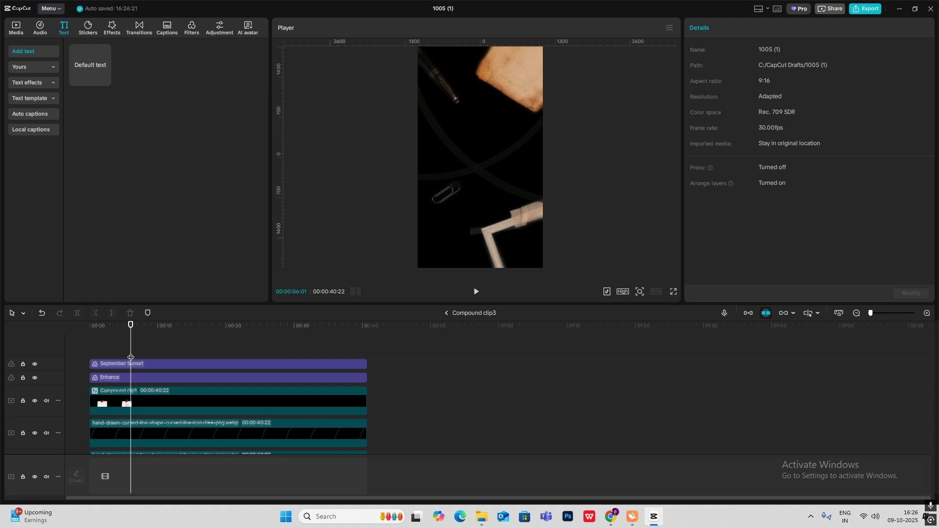
key(ctrl+v)
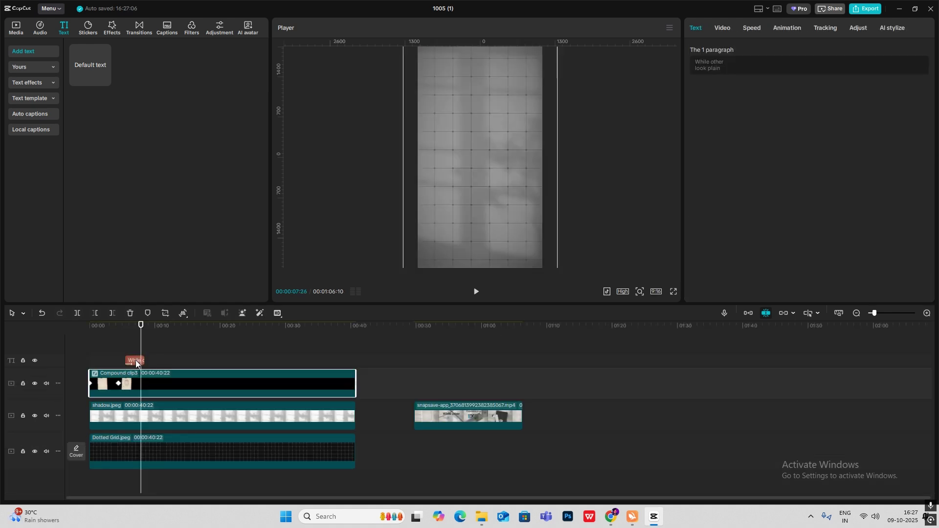
click(136, 361)
key(Delete)
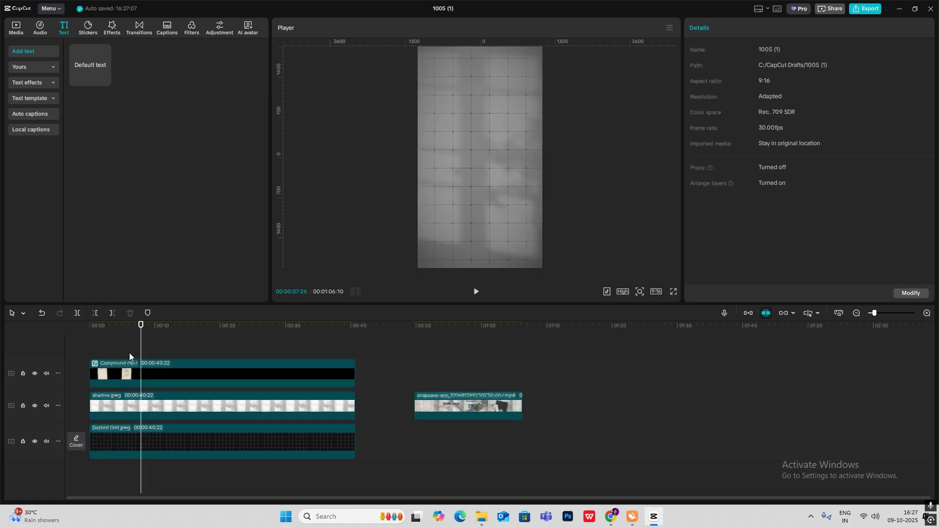
click(125, 352)
key(space)
Place Money_Rain_3.mov on a new top track from about the 7-second mark, rotated 90° and enlarged to cover the frame.
drag(425, 387, 462, 392)
click(18, 29)
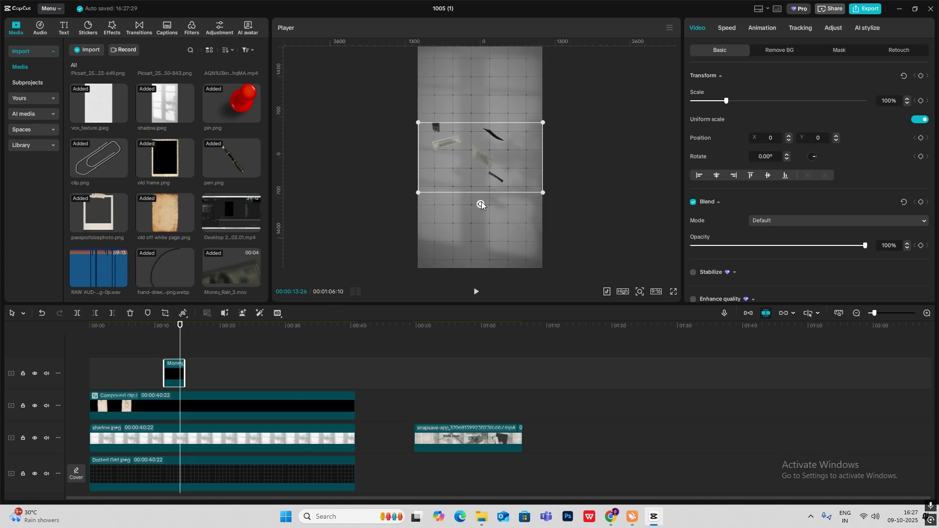
drag(481, 203, 351, 169)
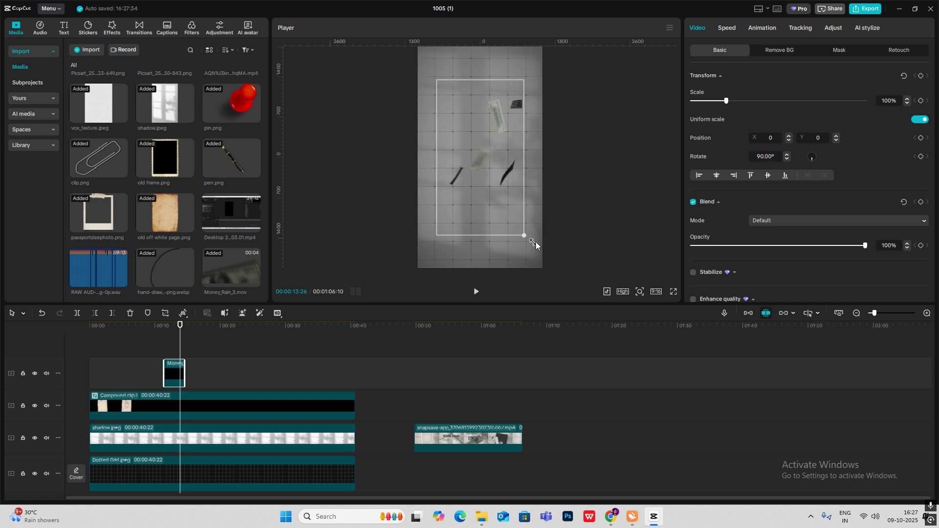
drag(533, 237, 558, 276)
click(178, 350)
drag(180, 351, 127, 382)
Check the reference video's plugin shot, then copy the text from Compound clip3 and paste it at 08:16 on the main timeline.
drag(446, 399, 459, 404)
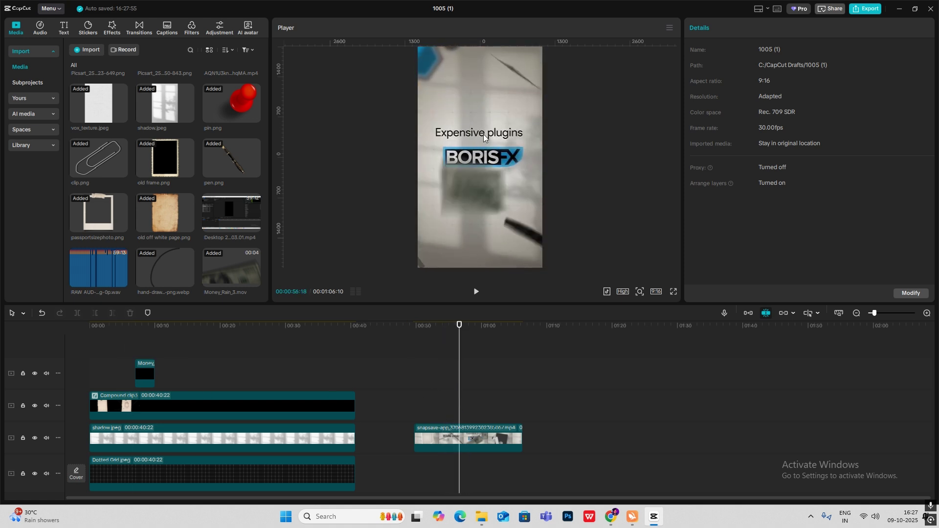
drag(460, 355, 462, 358)
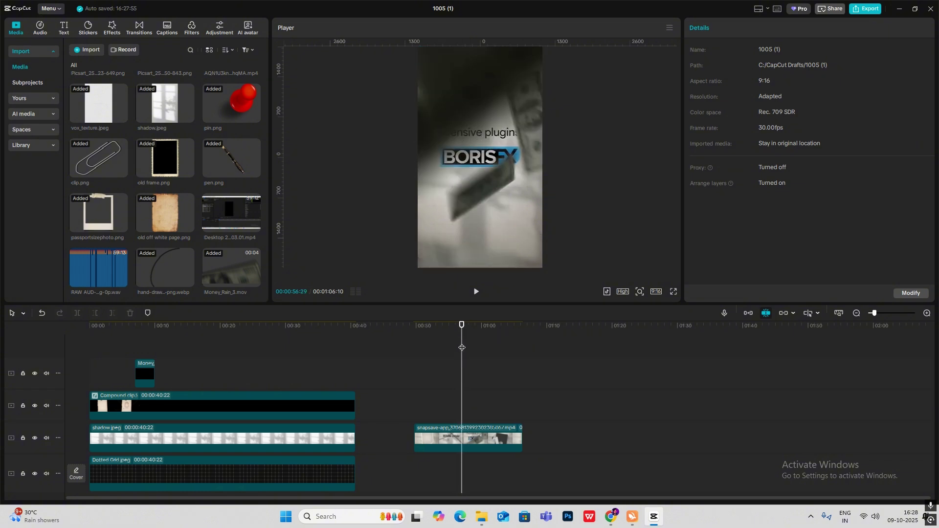
mouse_move(147, 348)
mouse_down()
mouse_move(134, 350)
mouse_move(145, 354)
mouse_up()
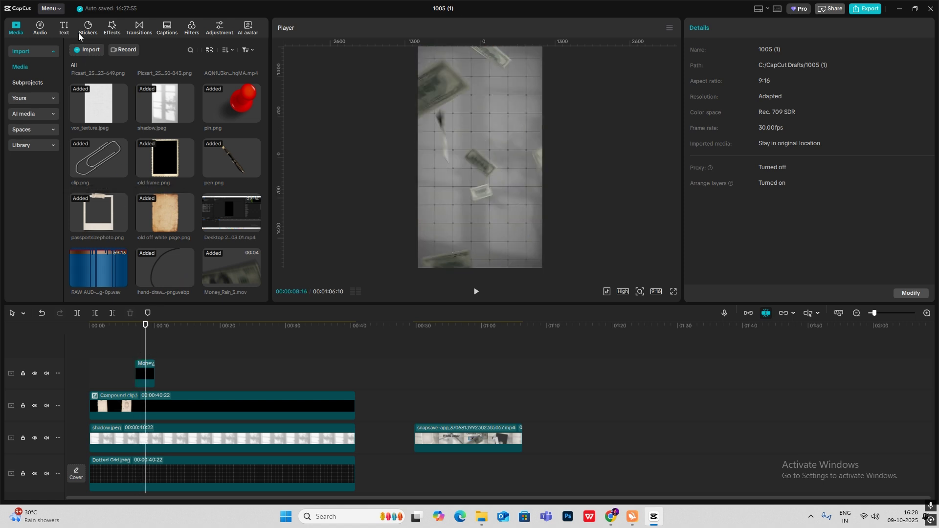
scroll(167, 377, down, 1)
double_click(157, 377)
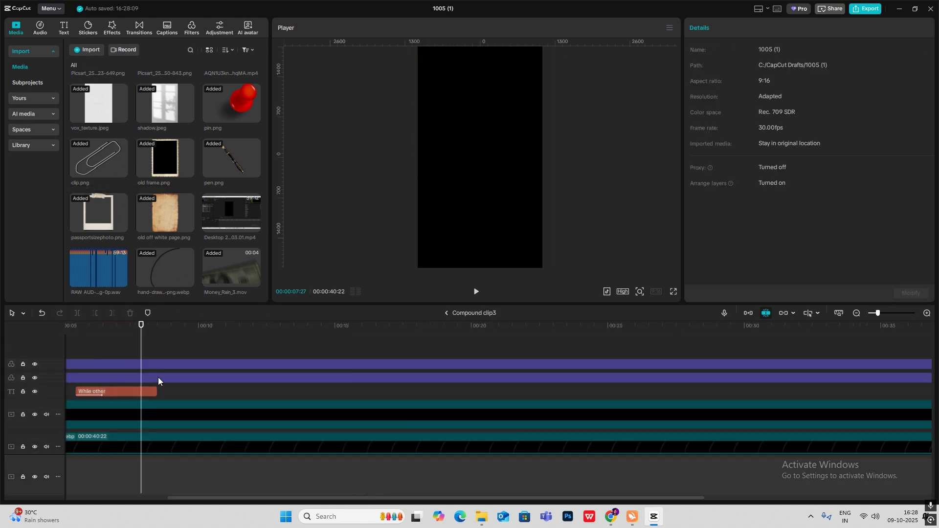
click(135, 390)
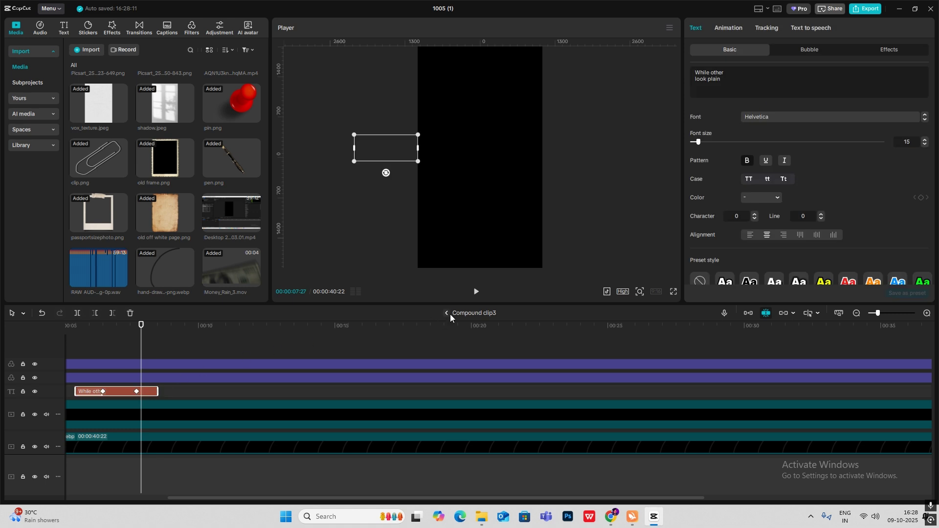
click(449, 314)
key(ctrl+v)
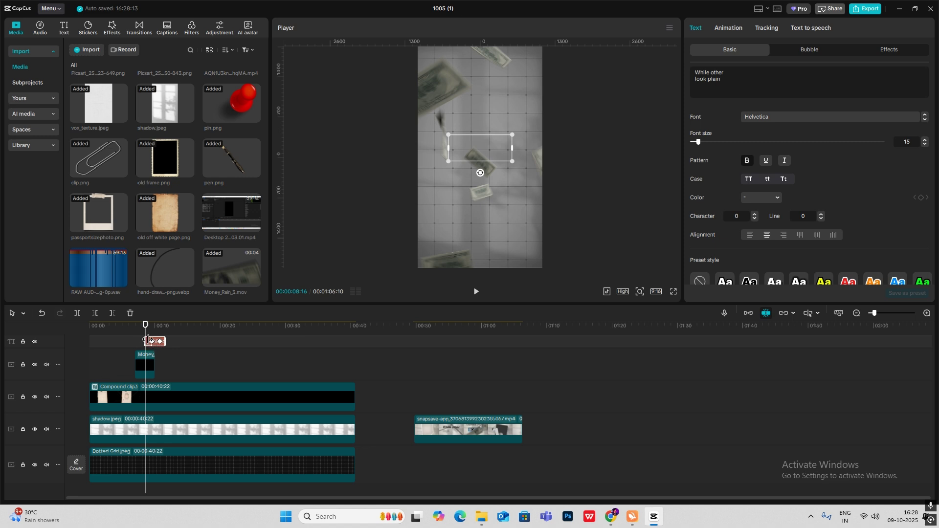
Delete the pasted text's movement keyframes and move the text back to the middle of the frame.
click(152, 342)
key(Delete)
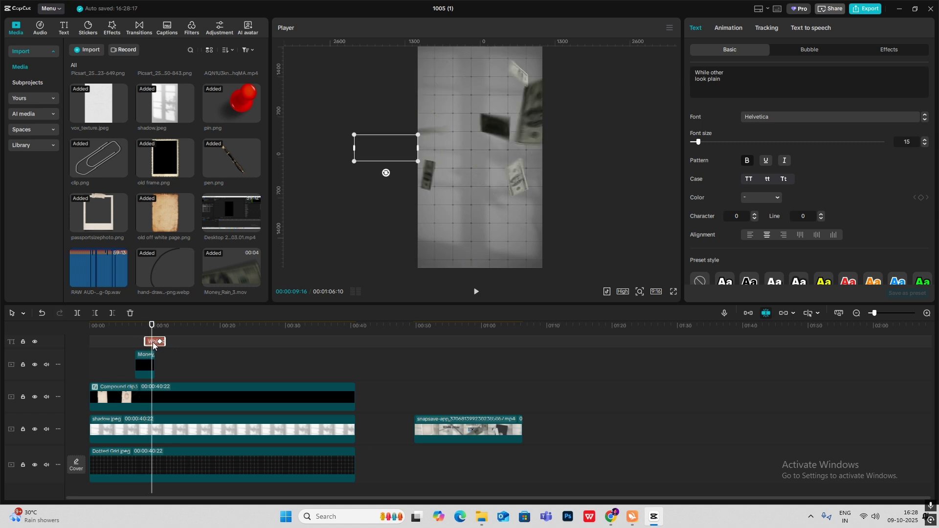
click(160, 342)
drag(386, 156, 482, 154)
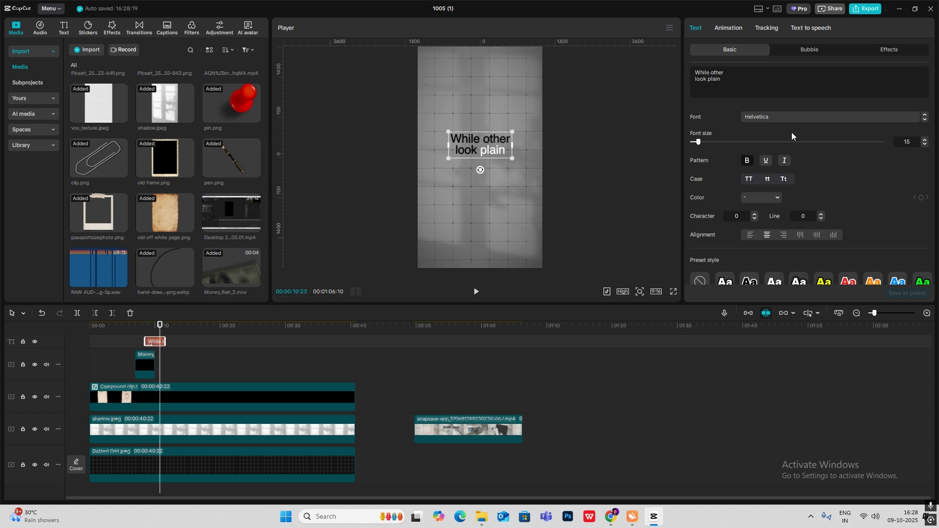
Change the pasted text to "Expensive plugins" and adjust its placement in the frame.
drag(729, 83, 608, 52)
text(Expensive plugins)
drag(530, 151, 506, 135)
click(362, 142)
Place BorisFX.png on a track beneath the "Expensive plugins" text, starting together with it, and apply the Fade In animation.
scroll(172, 97, up, 3)
drag(172, 95, 147, 362)
click(618, 193)
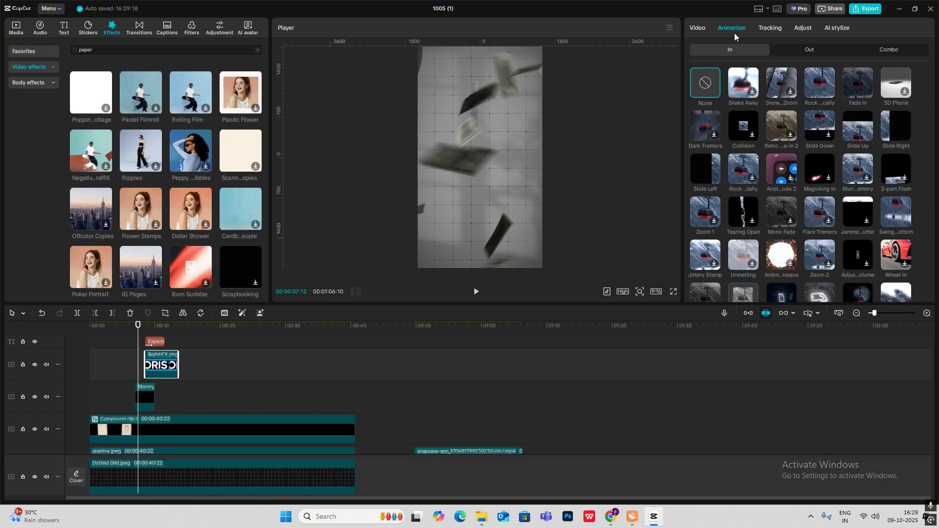
click(857, 84)
Extend the "Expensive plugins" text and BorisFX.png to the end of the scene and combine them into a compound clip.
drag(213, 339, 354, 375)
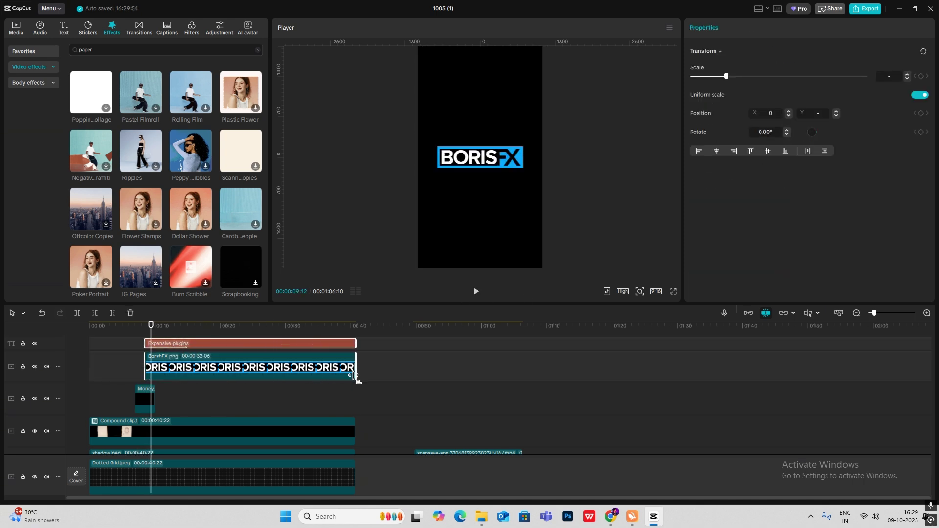
key(alt+g)
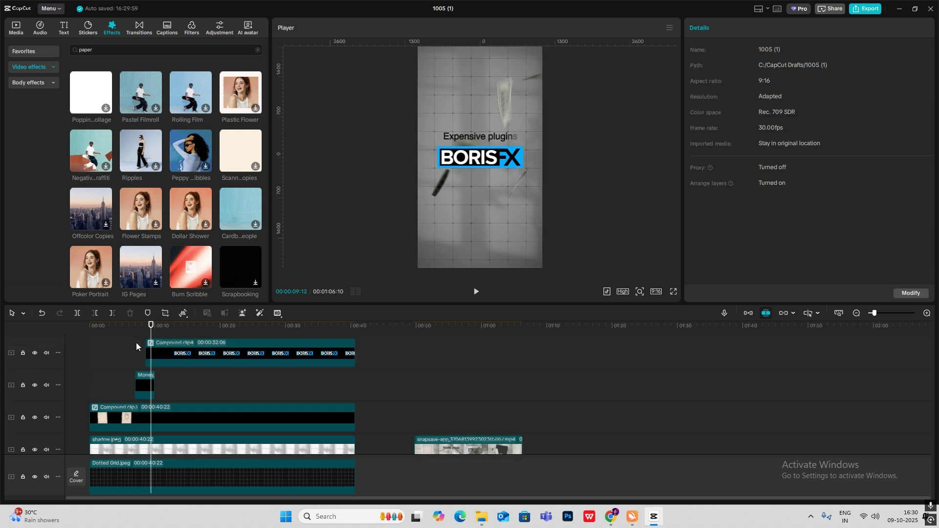
click(138, 347)
click(160, 350)
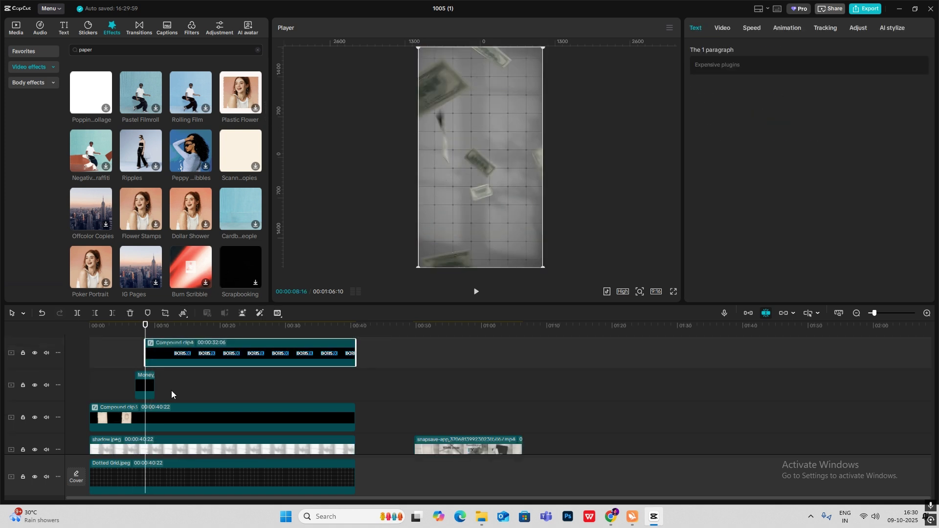
key(Delete)
click(163, 389)
key(ctrl+z)
Shift Compound clip4 so it starts at 06:14, and add transform keyframes to it at 06:14 and 07:27.
click(168, 372)
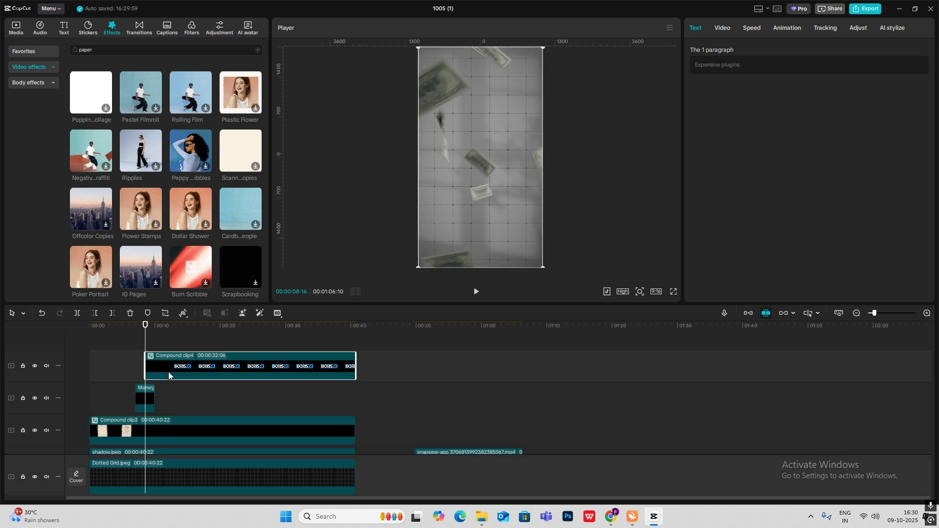
mouse_move(143, 346)
mouse_down()
mouse_move(120, 352)
mouse_move(132, 359)
mouse_up()
drag(166, 360, 152, 361)
click(723, 28)
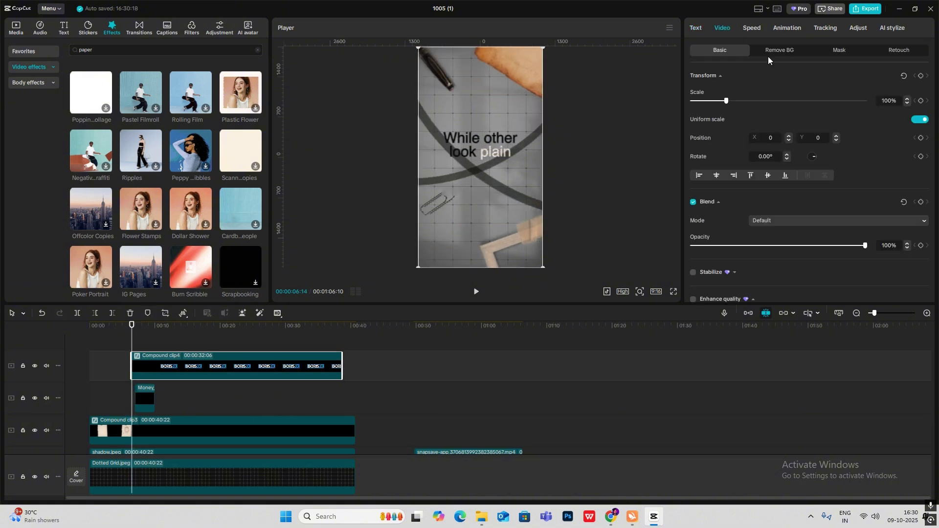
drag(128, 345, 139, 346)
drag(148, 347, 142, 348)
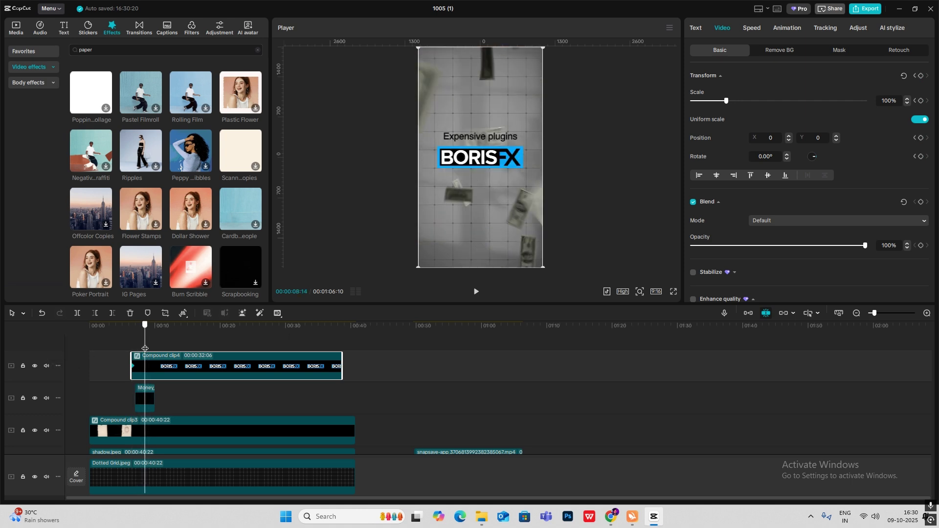
click(921, 75)
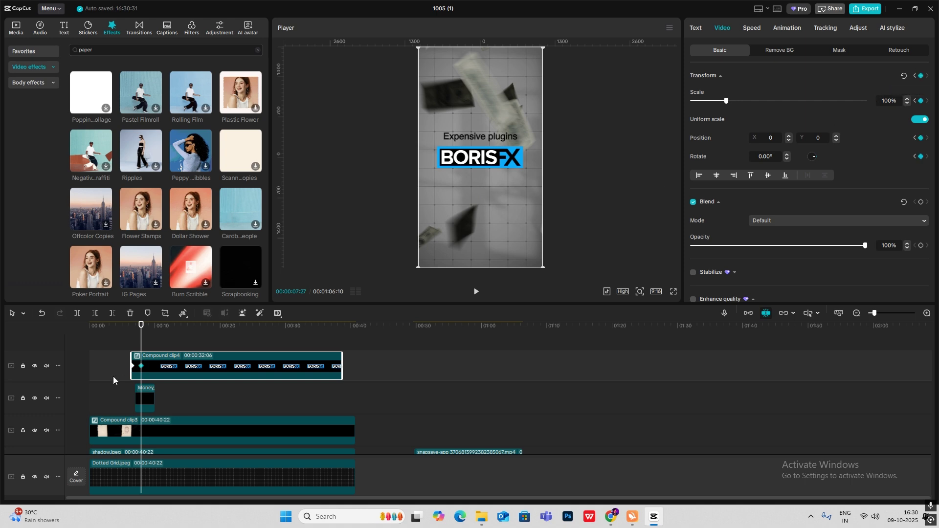
At 06:14, move Compound clip4 to X 2160, just past the frame's right edge.
drag(144, 348, 131, 346)
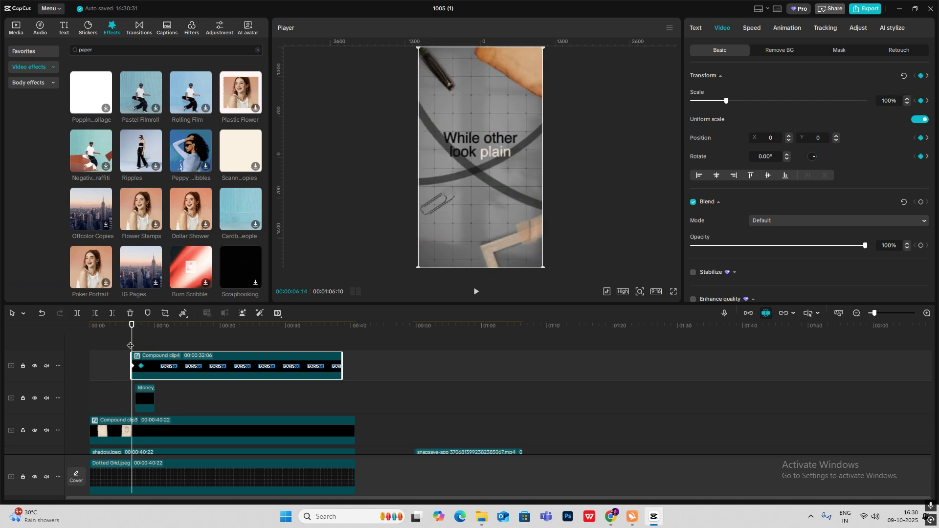
scroll(130, 345, up, 3)
drag(454, 204, 579, 213)
Apply the Quad Ease preset curve to Compound clip4's slide-in position keyframes.
key(alt+k)
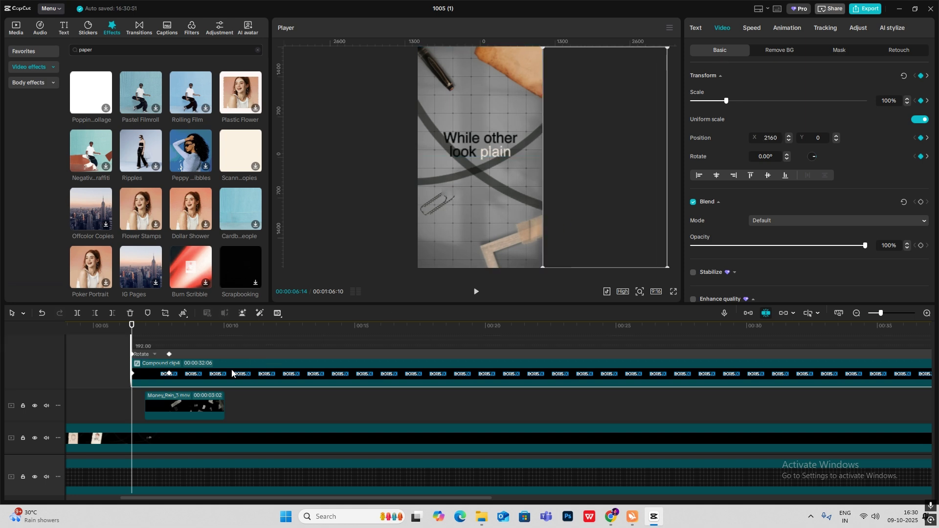
scroll(221, 382, up, 2)
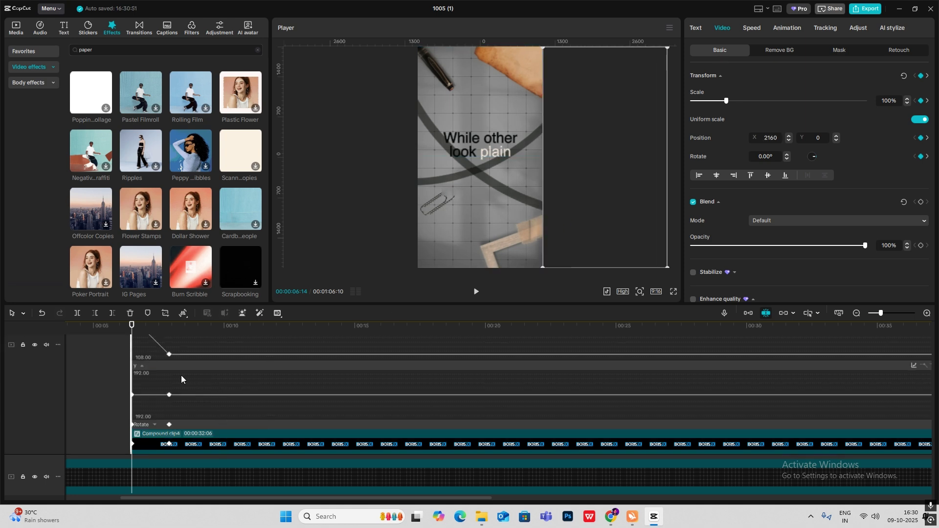
click(857, 313)
click(493, 365)
click(681, 436)
click(687, 346)
click(228, 390)
Inside Compound clip4, shift the "Expensive plugins" text to start later than BorisFX.png, and return to the main timeline.
double_click(174, 365)
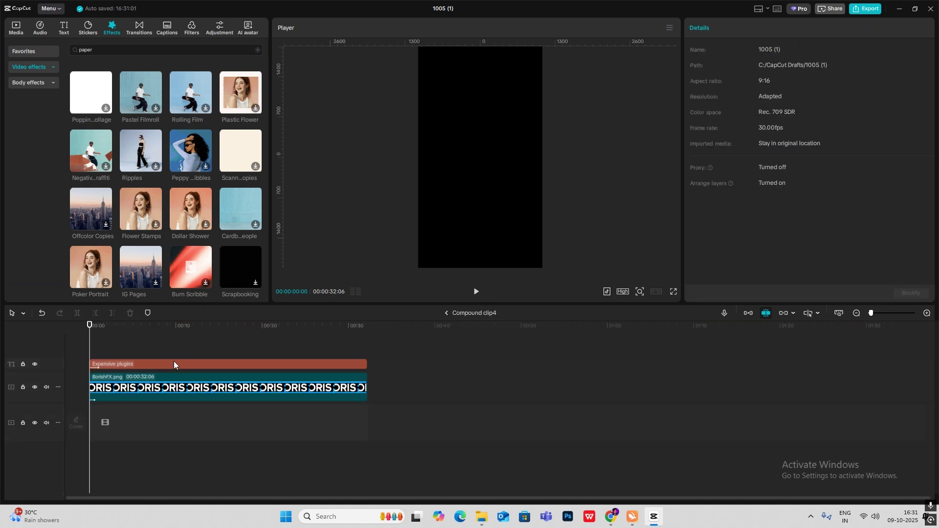
drag(117, 364, 183, 361)
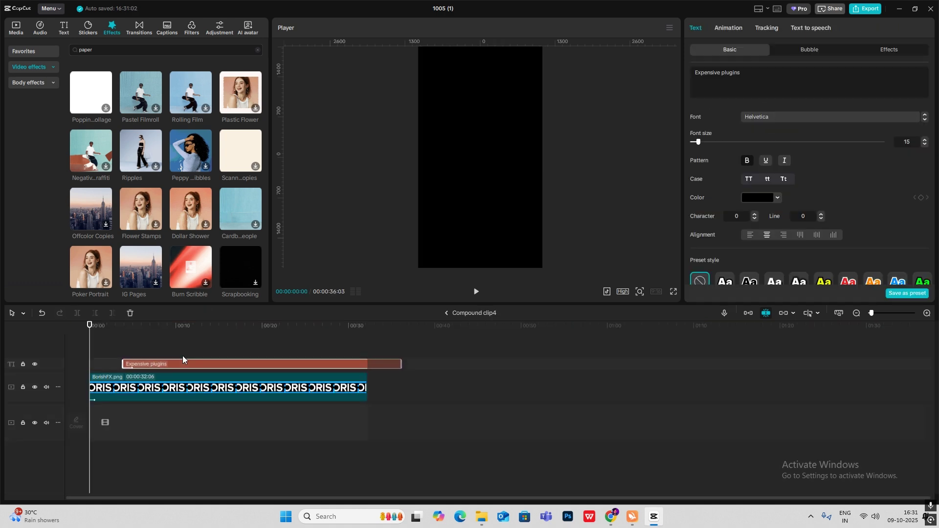
click(446, 314)
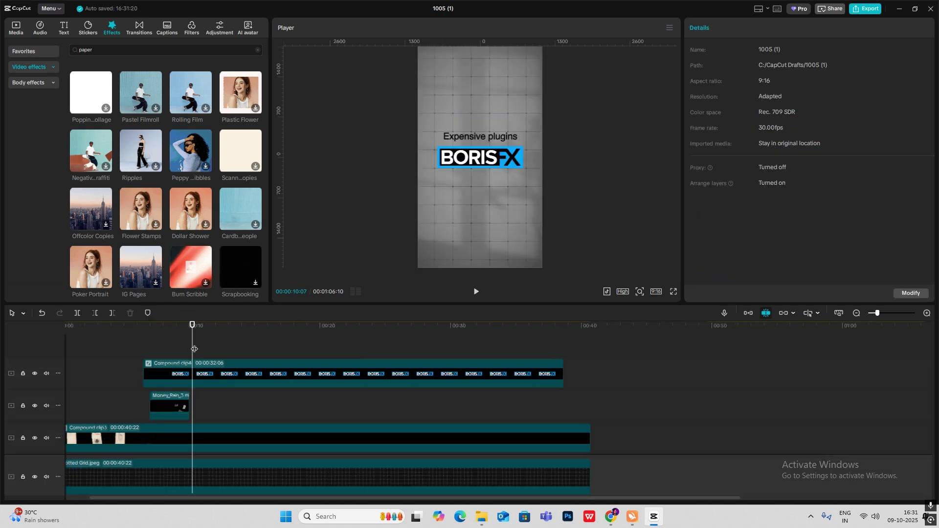
Move the Money_Rain clip to the track above Compound clip4 and play back the title section.
drag(176, 405, 176, 369)
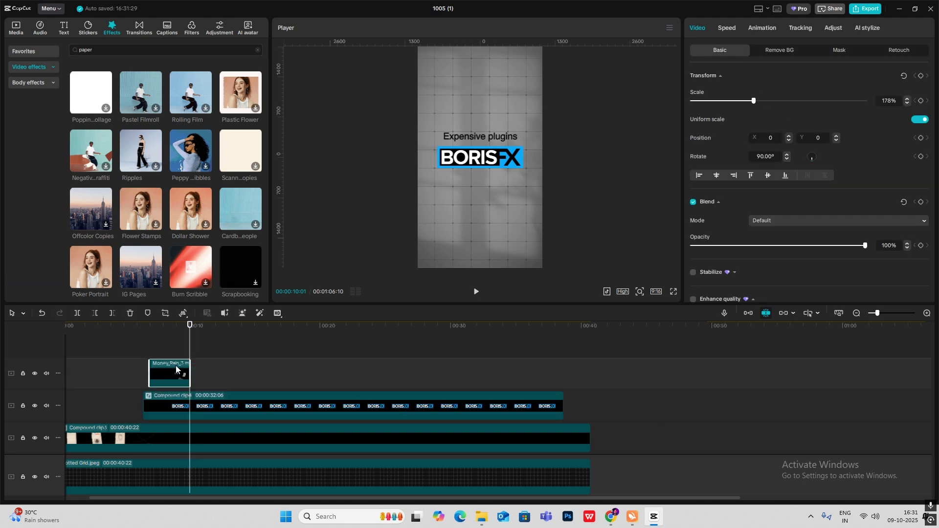
click(150, 354)
key(space)
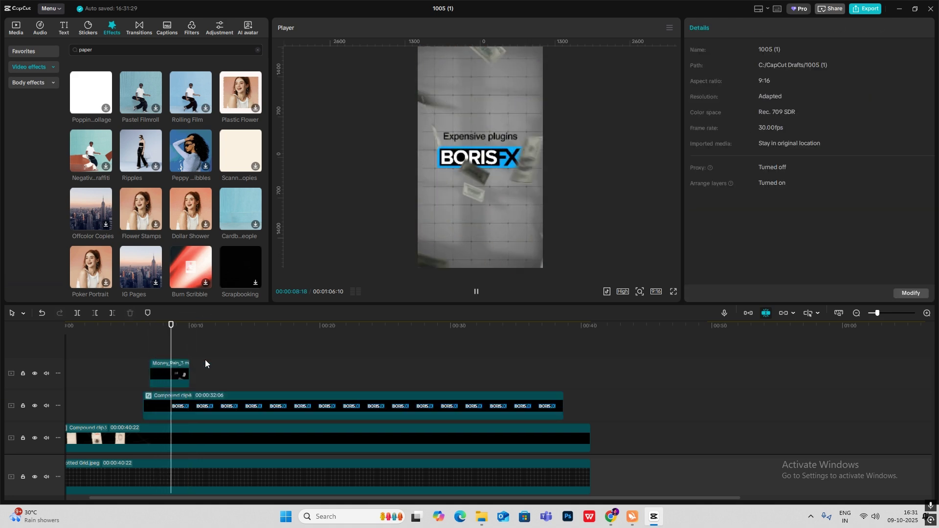
key(space)
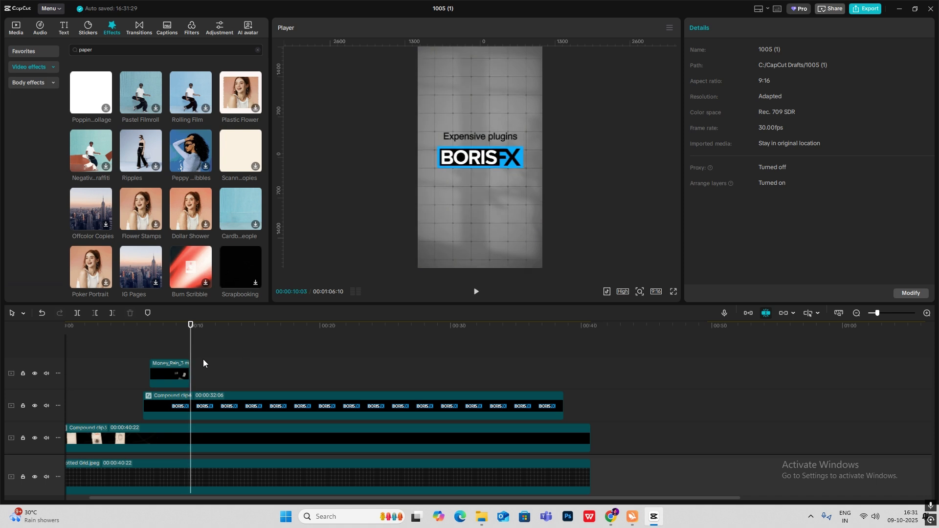
Split Compound clip4 at 09:26, at the end of the money rain, and delete the part after it.
drag(191, 354, 184, 356)
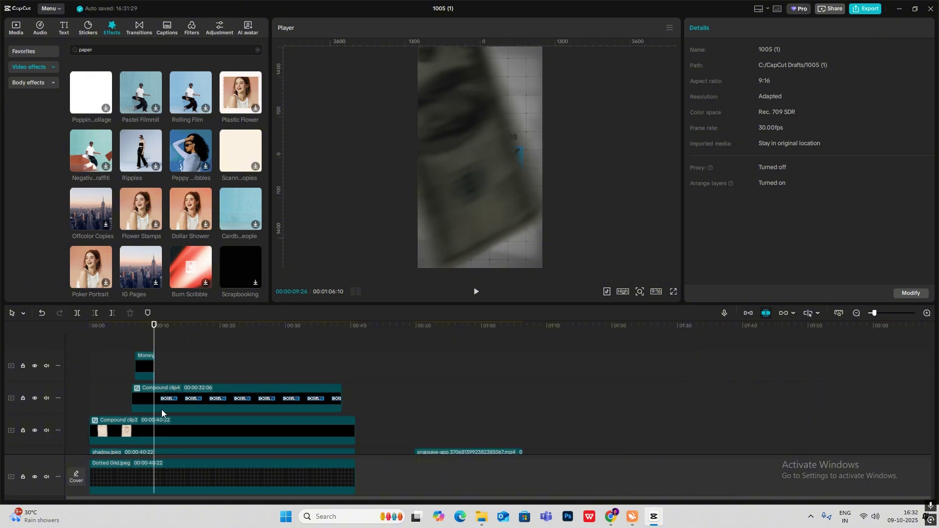
click(162, 411)
key(ctrl+b)
key(Delete)
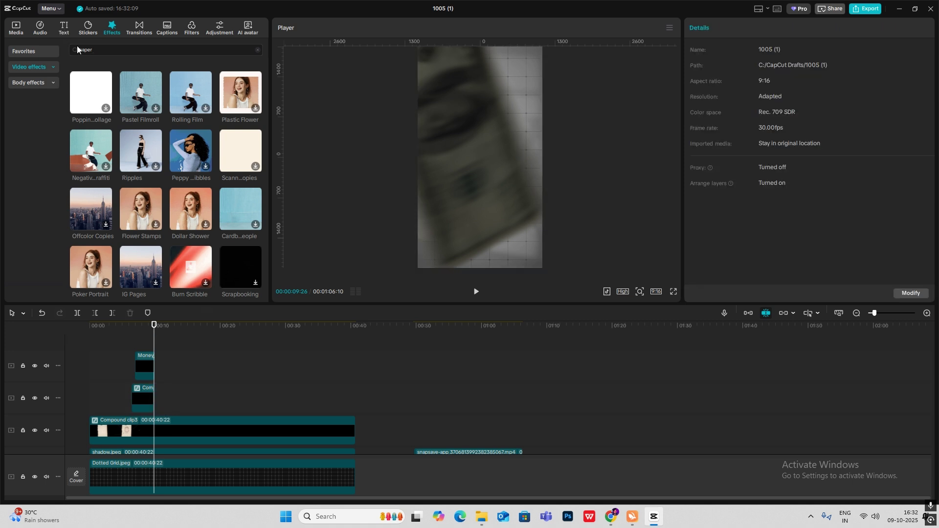
Add a text clip reading "RTX" at 09:26, set in uppercase bold Helvetica.
click(64, 28)
drag(82, 70, 160, 383)
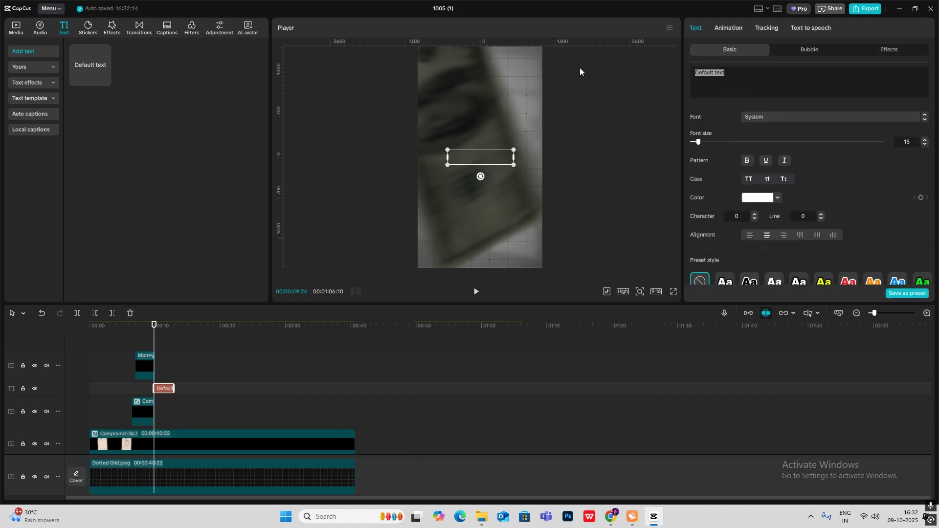
text(rtx)
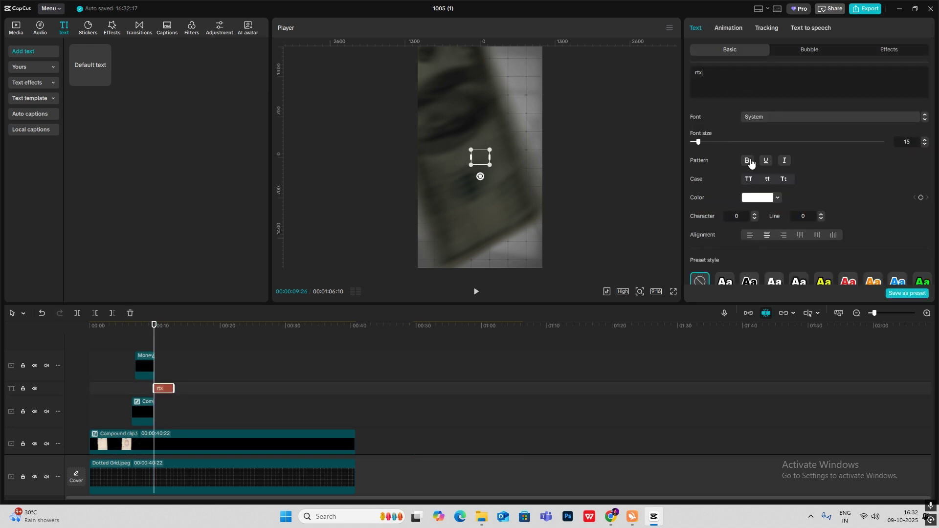
click(748, 179)
click(768, 116)
scroll(773, 222, up, 2)
click(770, 177)
Rotate the RTX text vertically and enlarge it to fill the frame's height, with font size 16 and character spacing 9.
drag(480, 174, 561, 269)
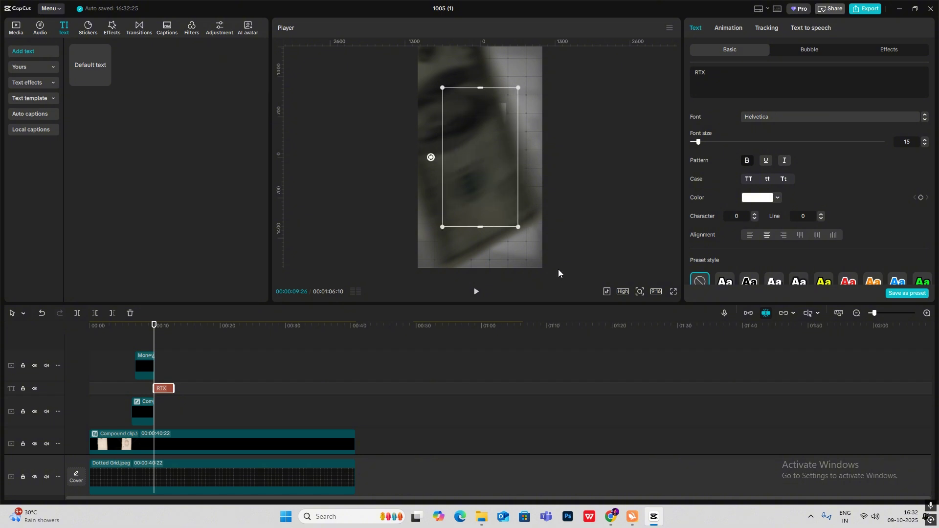
drag(709, 144, 703, 144)
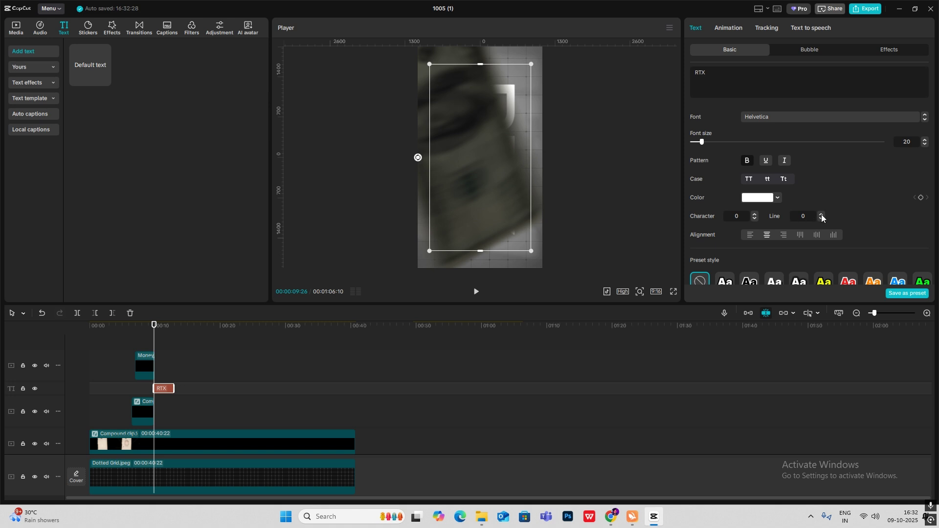
click(754, 214)
click(754, 214)
click(754, 214)
click(754, 214)
click(754, 214)
click(754, 214)
Extend the RTX text to the end of the scene and duplicate it onto the track above.
drag(173, 388, 356, 389)
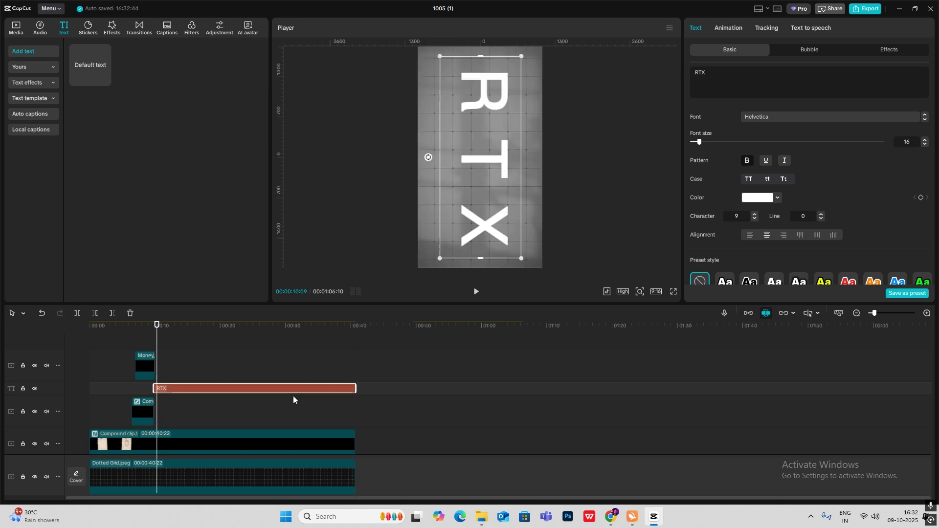
key(ctrl+c)
key(ctrl+v)
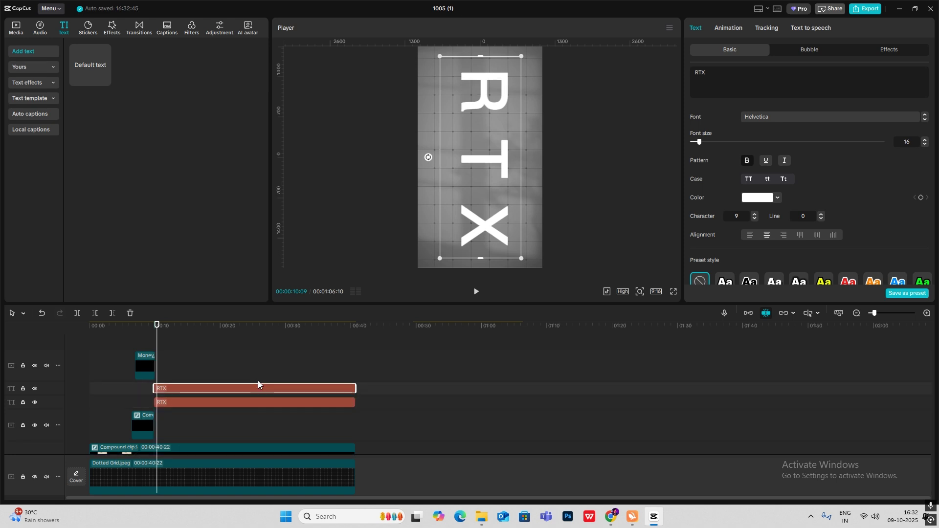
Color the upper RTX copy black (000000) and turn it into a compound clip.
click(778, 198)
click(778, 336)
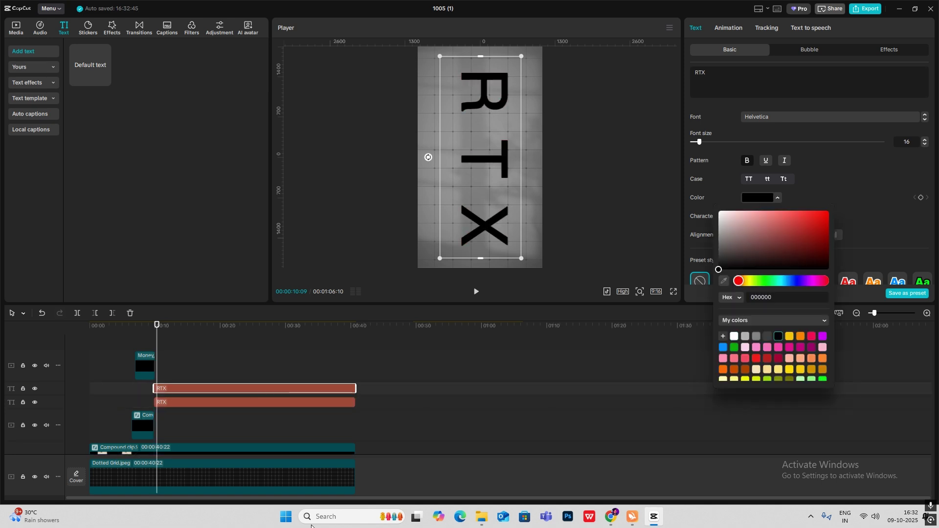
click(819, 171)
key(alt+g)
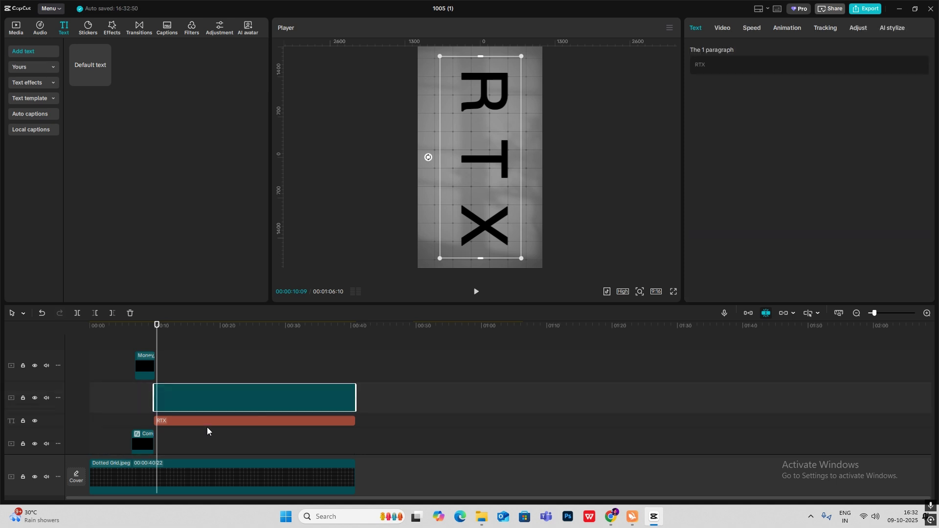
Mask the black RTX compound clip with an inverted circle of about 1167 by 1162 and feather 30.
click(724, 30)
click(841, 51)
click(719, 92)
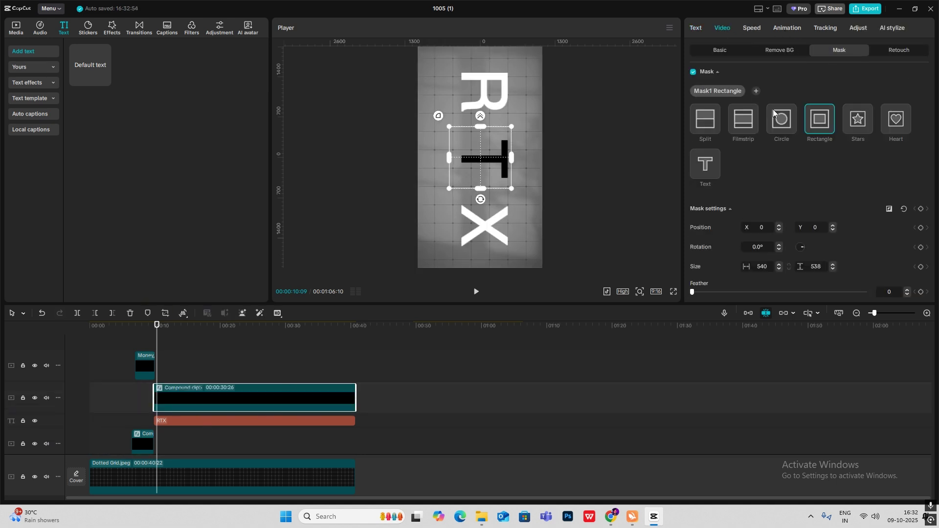
click(781, 123)
drag(515, 189, 548, 234)
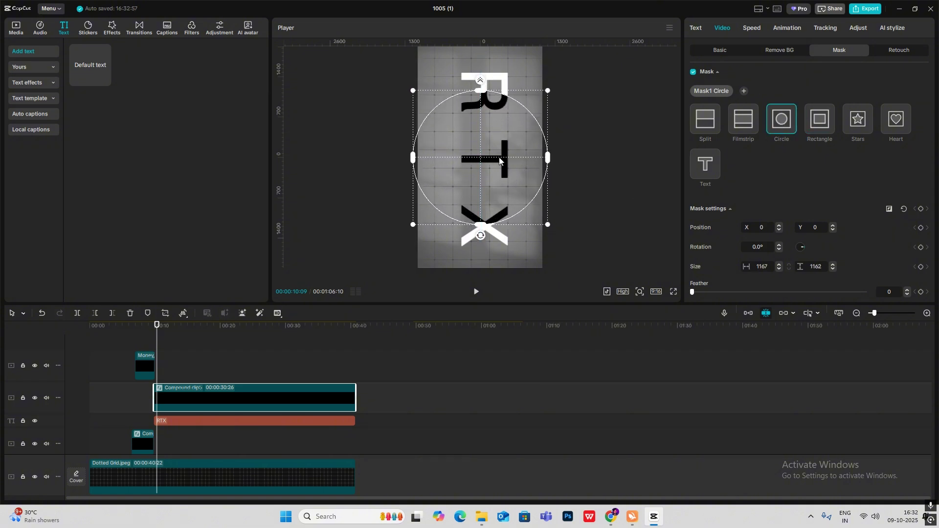
drag(480, 82, 480, 72)
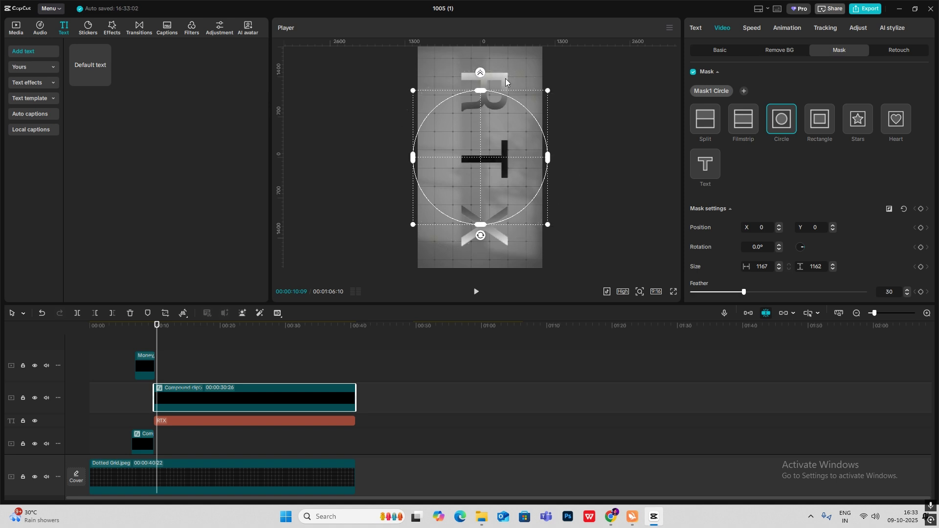
click(890, 209)
click(724, 52)
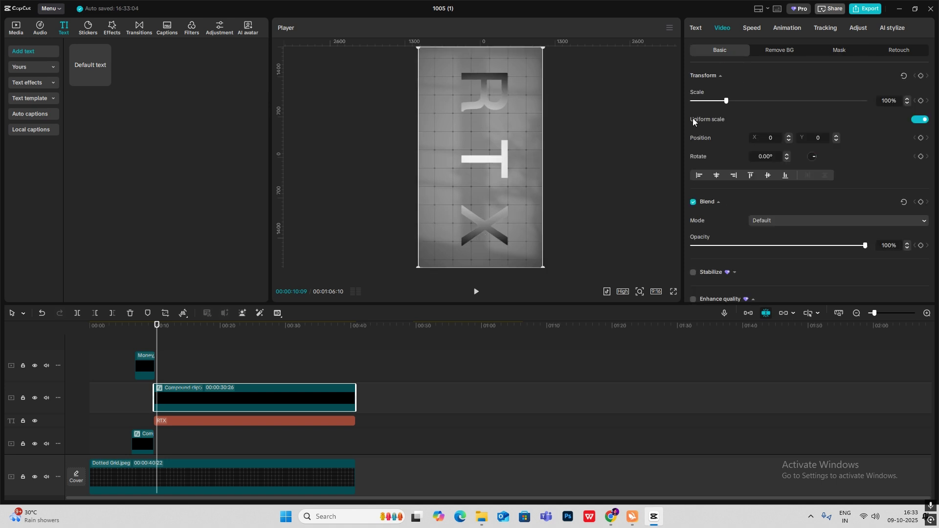
Place the graphics card image right after the Money_Rain clip, set it to 116% scale at Y 123, and preview the transition.
click(158, 345)
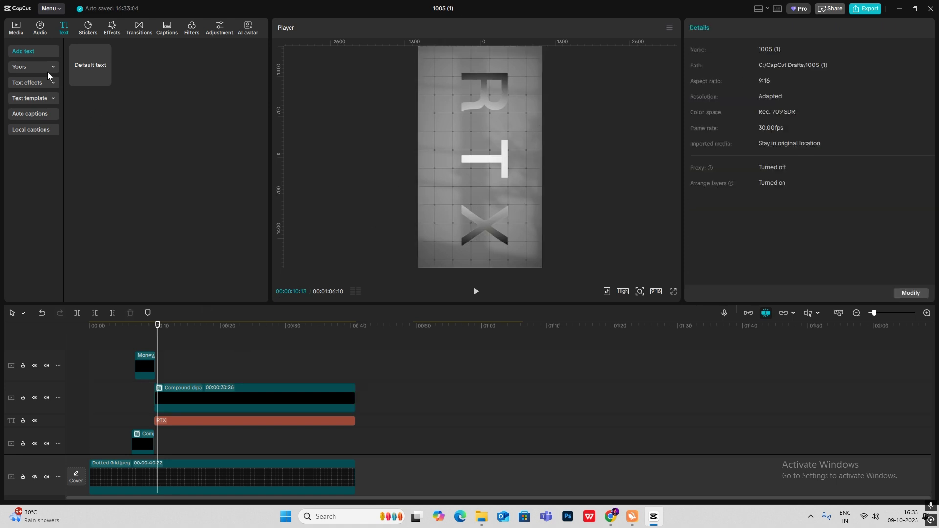
click(16, 27)
drag(112, 157, 155, 364)
click(166, 365)
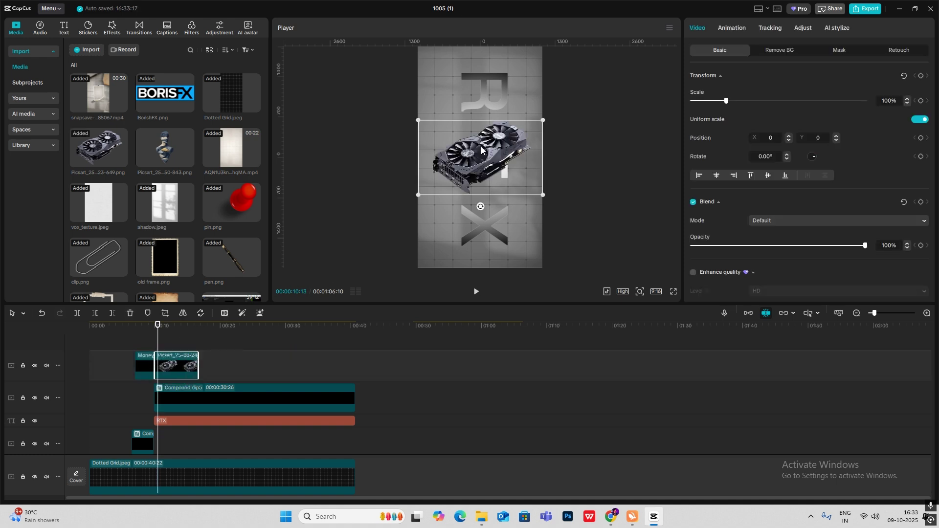
drag(497, 153, 497, 150)
drag(544, 113, 554, 105)
click(146, 341)
key(space)
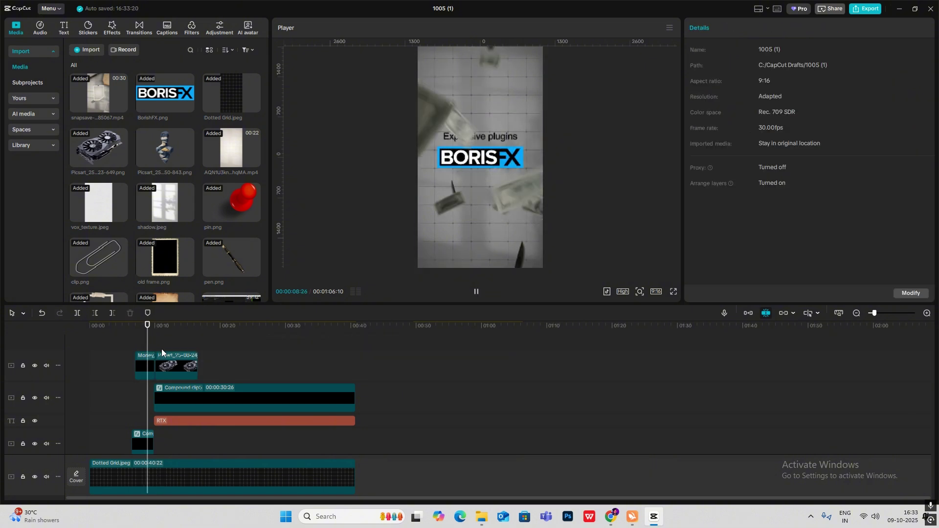
key(space)
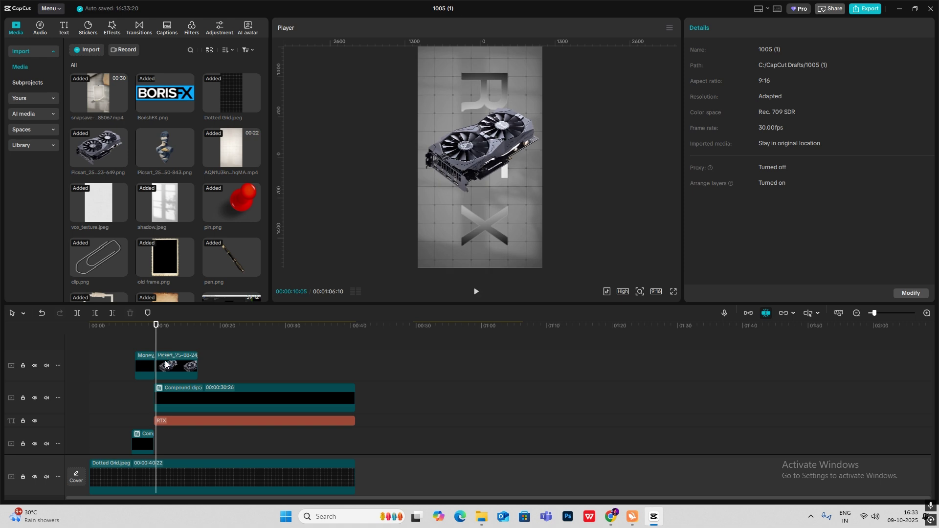
Add transform and blend keyframes to the graphics card image at 10:01 and 10:13.
click(166, 364)
click(927, 316)
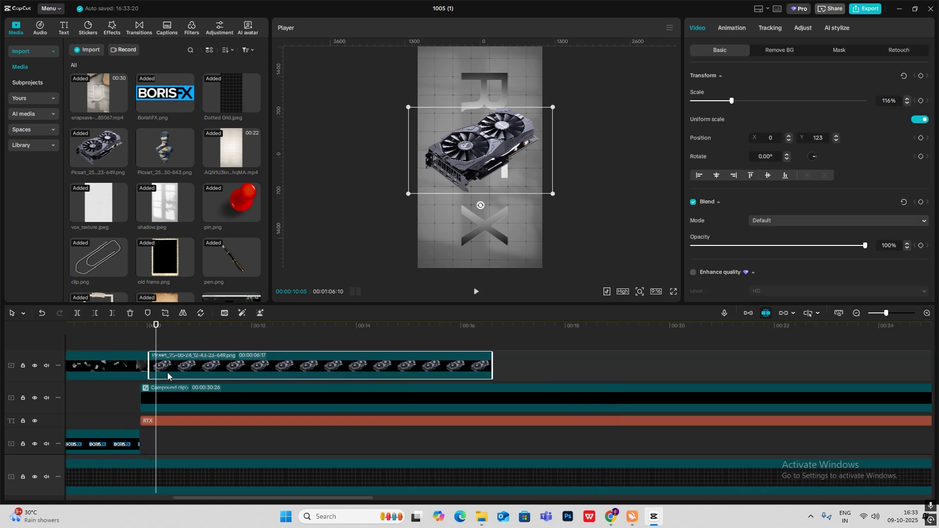
click(149, 344)
click(921, 75)
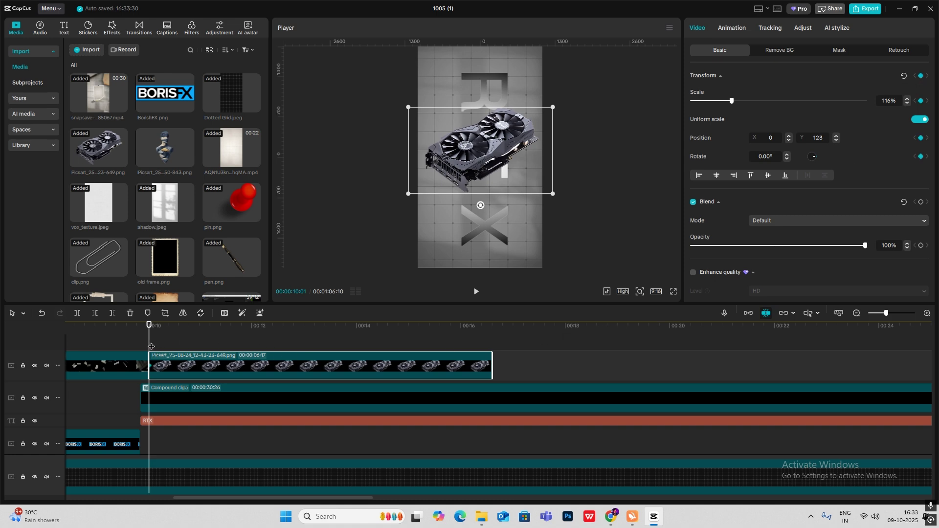
click(922, 202)
drag(151, 339, 170, 343)
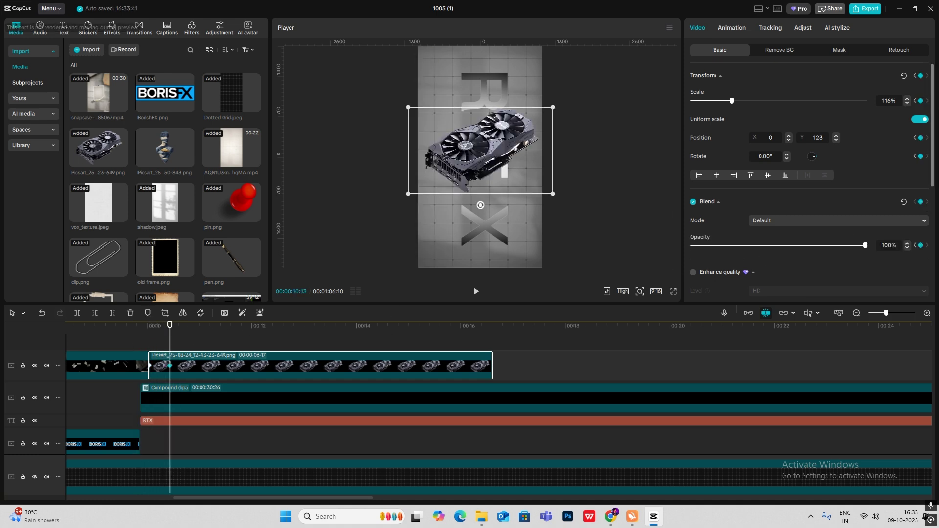
At 10:01, lower the graphics card image to Y -763 and set its opacity to 0%.
click(149, 336)
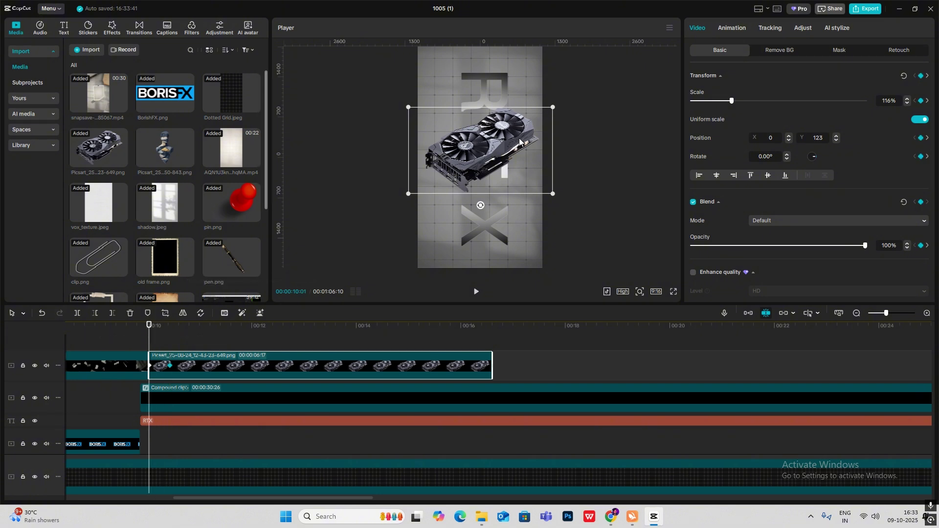
drag(511, 139, 511, 191)
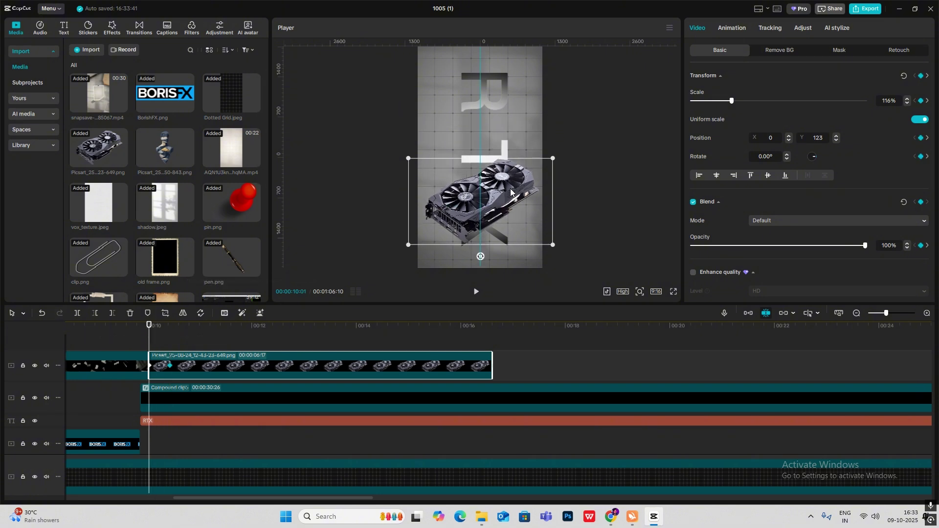
drag(762, 240, 509, 253)
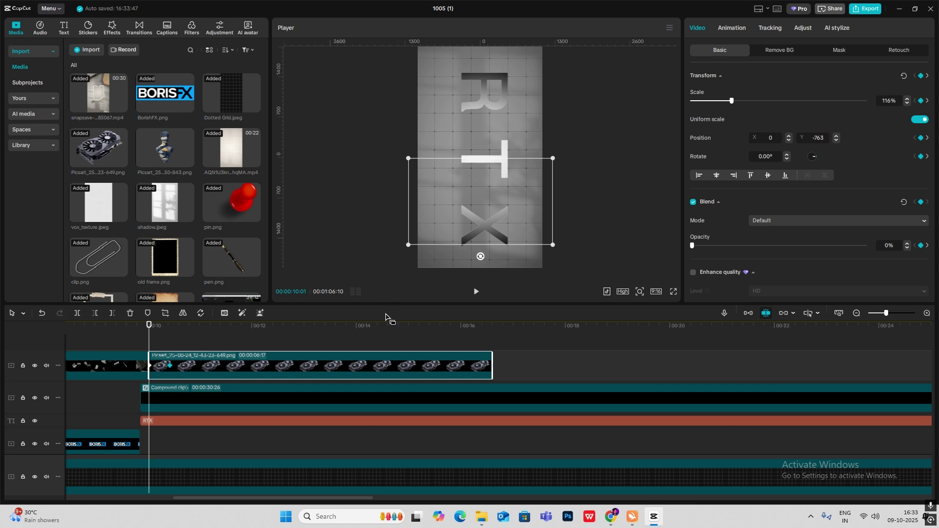
Apply the Quad Ease preset curve to the graphics card's Y-position keyframes and expand the clip's Blend curve.
key(alt+k)
scroll(319, 341, up, 6)
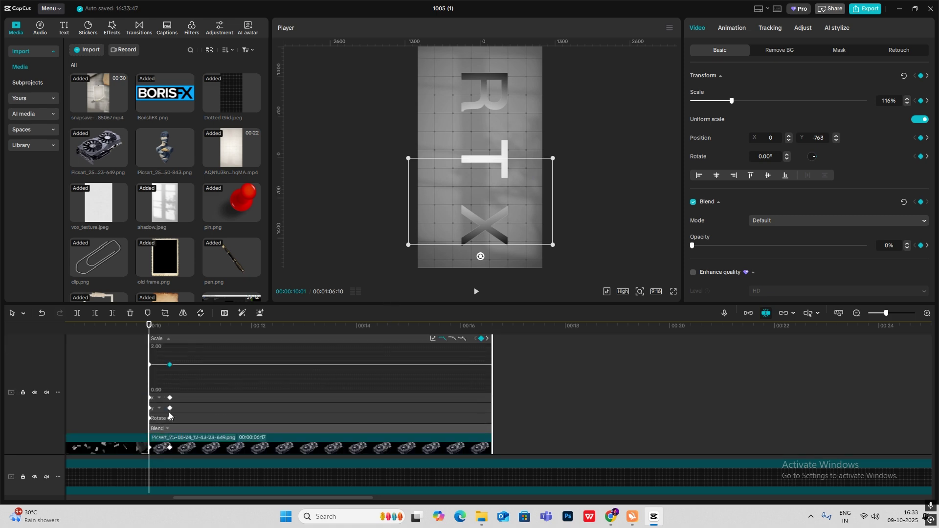
click(183, 408)
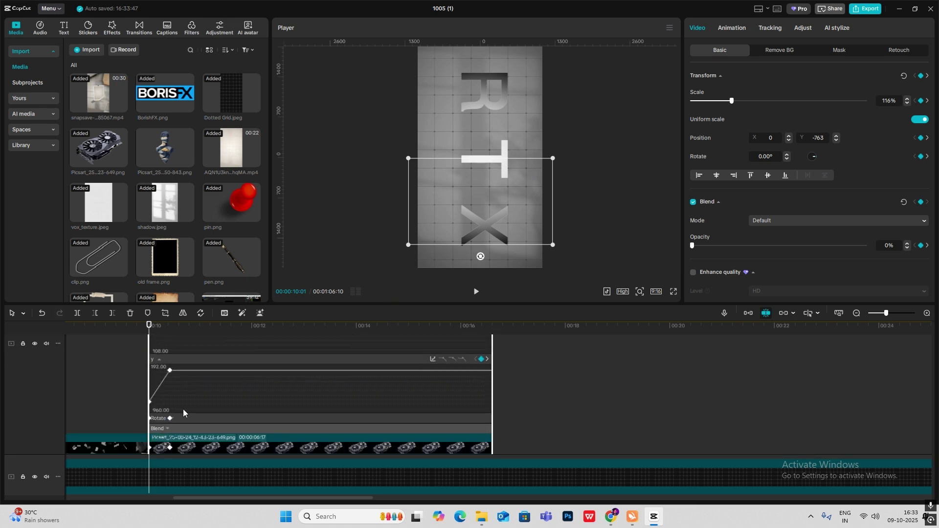
click(433, 360)
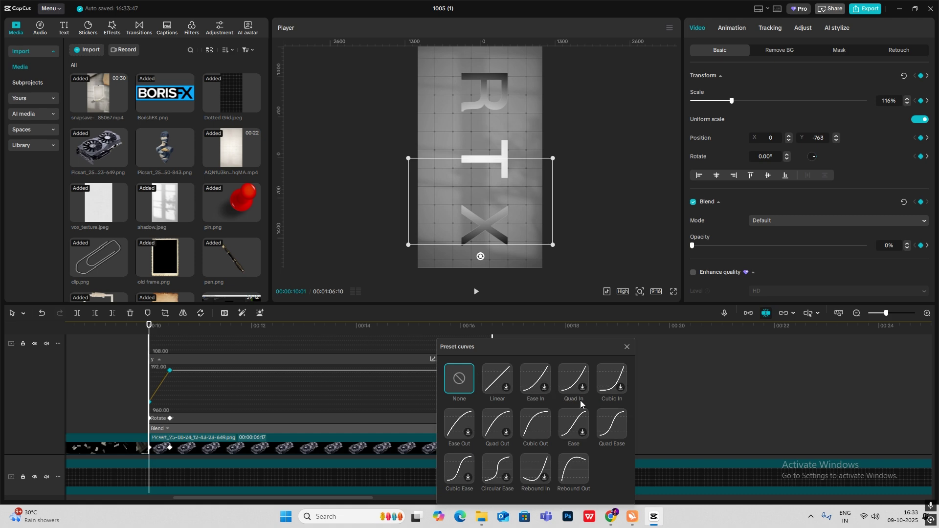
click(611, 428)
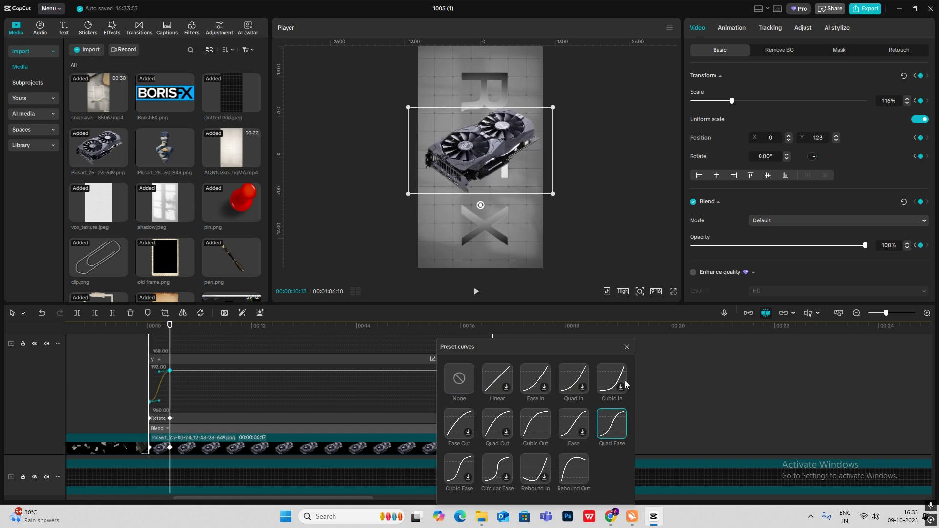
click(626, 347)
click(181, 427)
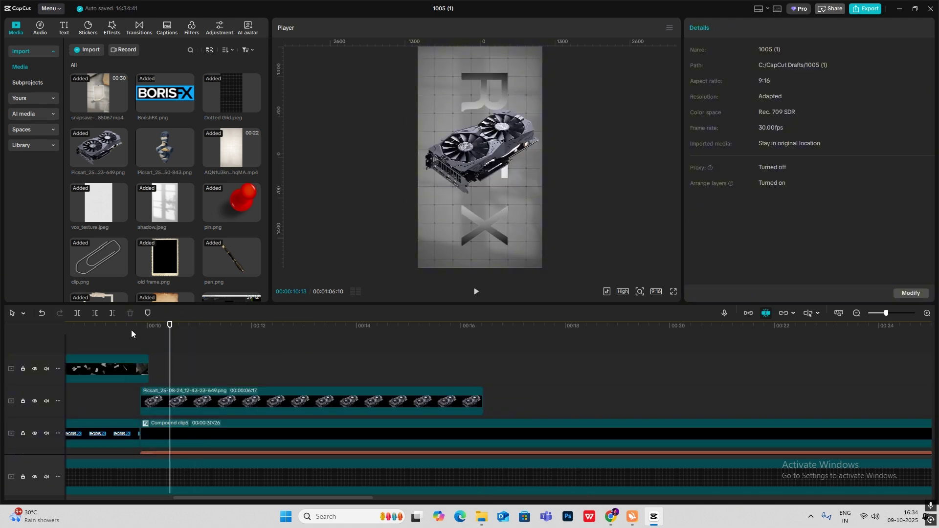
Search the video effects for shake and place the Shake effect at 9:21, spanning the transition from Money_Rain to the graphics card.
drag(132, 331, 335, 360)
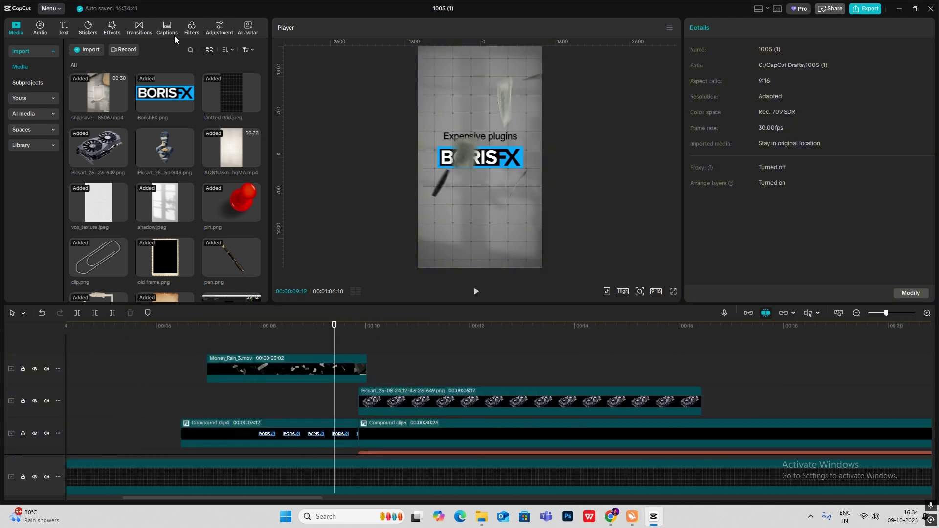
click(112, 28)
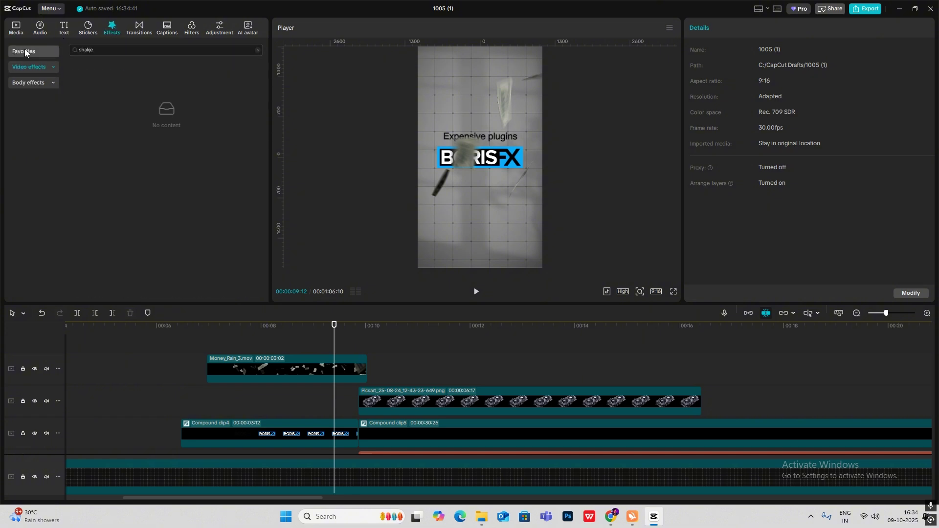
key(BackSpace)
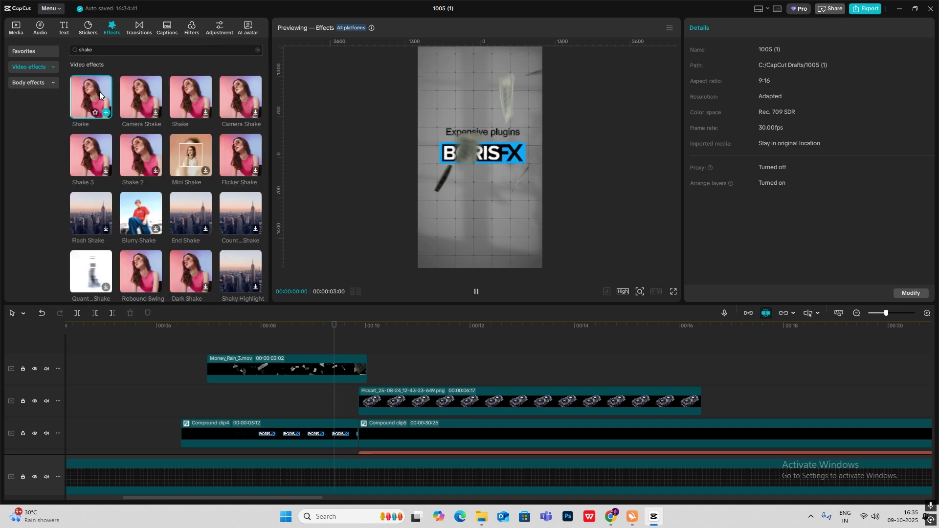
drag(98, 92, 350, 348)
key(space)
click(353, 342)
click(349, 342)
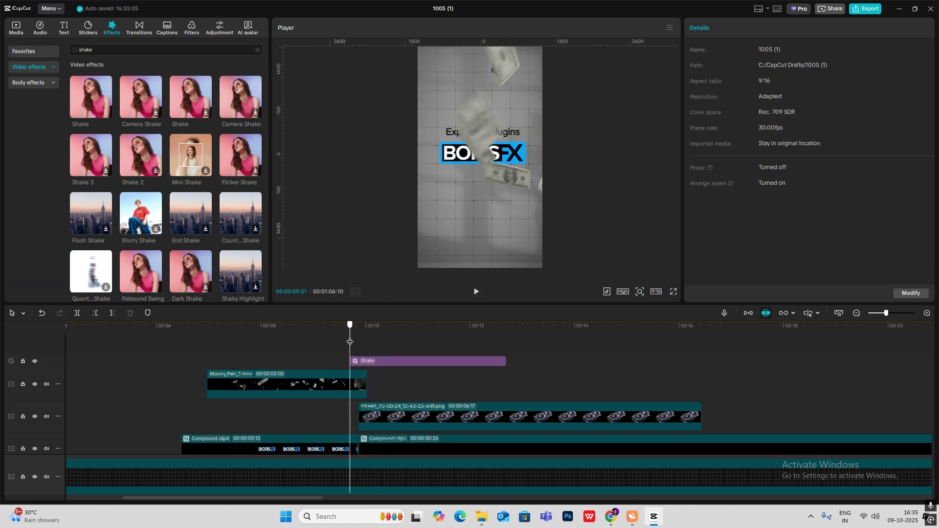
Keyframe the Shake effect at 9:21 and 10:01 with Speed and Strength at 0 on the second keyframe, and open the Strength preset curves.
click(367, 362)
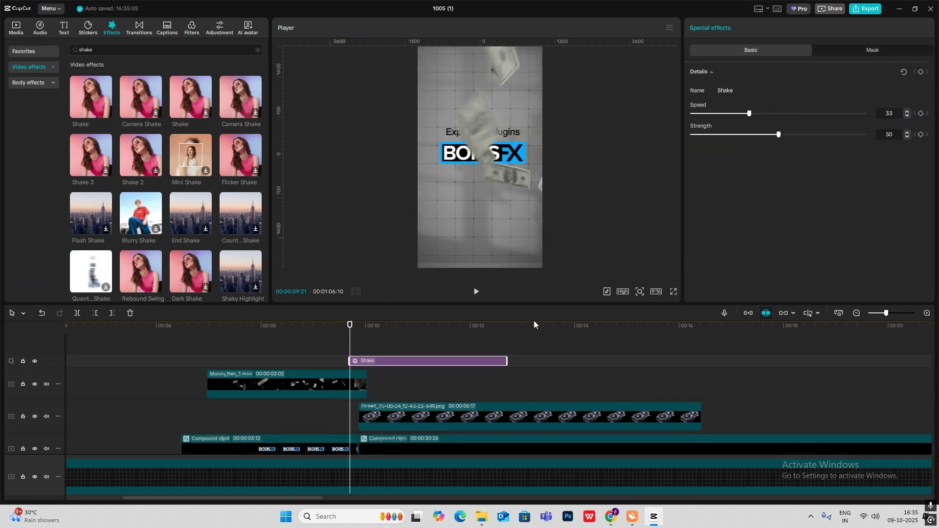
click(364, 356)
drag(749, 114, 573, 125)
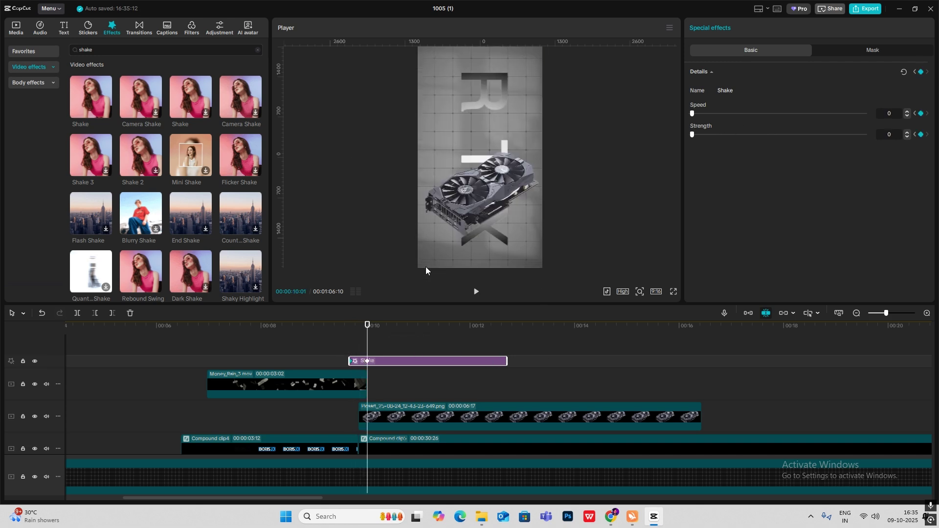
key(alt+k)
scroll(396, 377, up, 1)
click(457, 351)
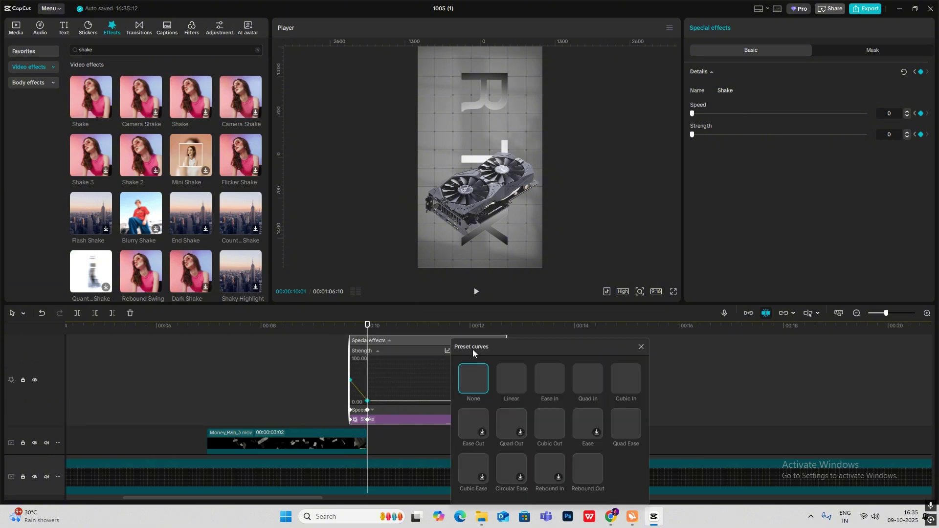
click(641, 347)
key(alt+k)
Preview the BorisFX-to-RTX transition and shift the Shake effect slightly later on the timeline.
click(318, 340)
key(space)
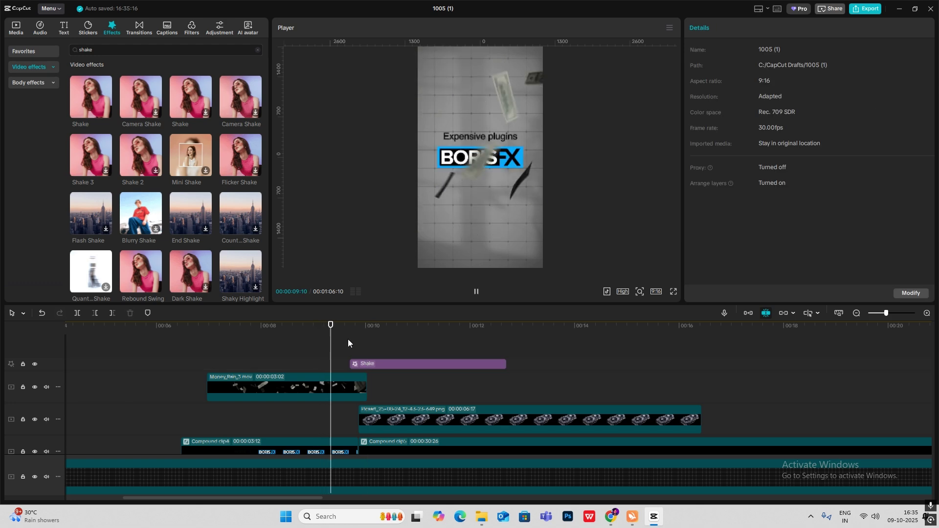
click(333, 348)
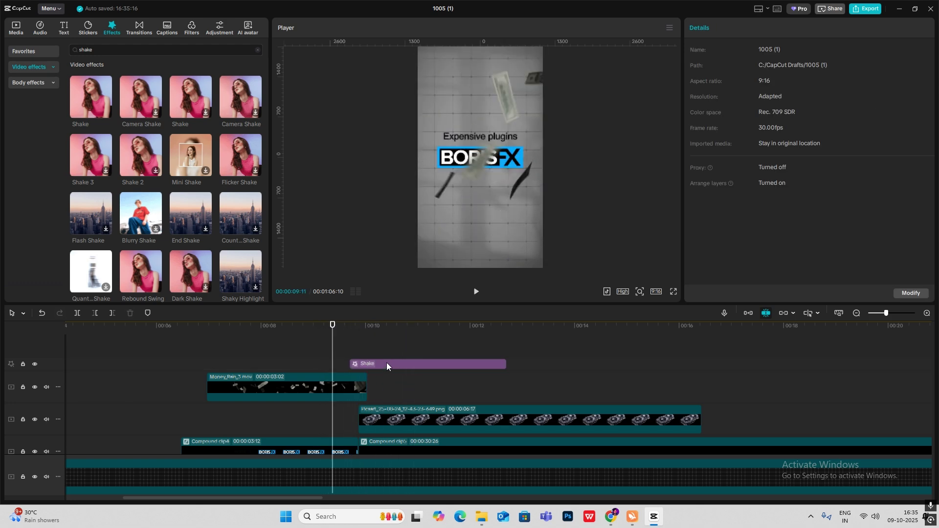
click(378, 365)
key(space)
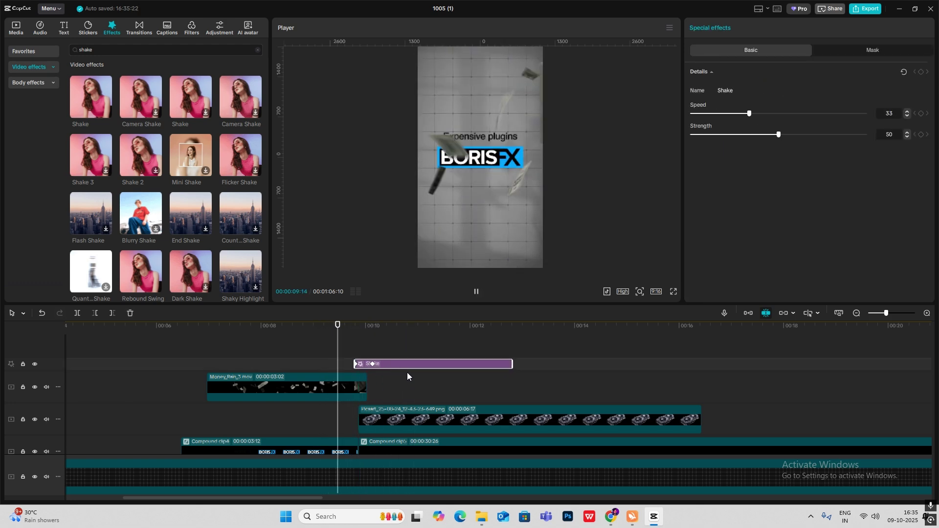
click(341, 352)
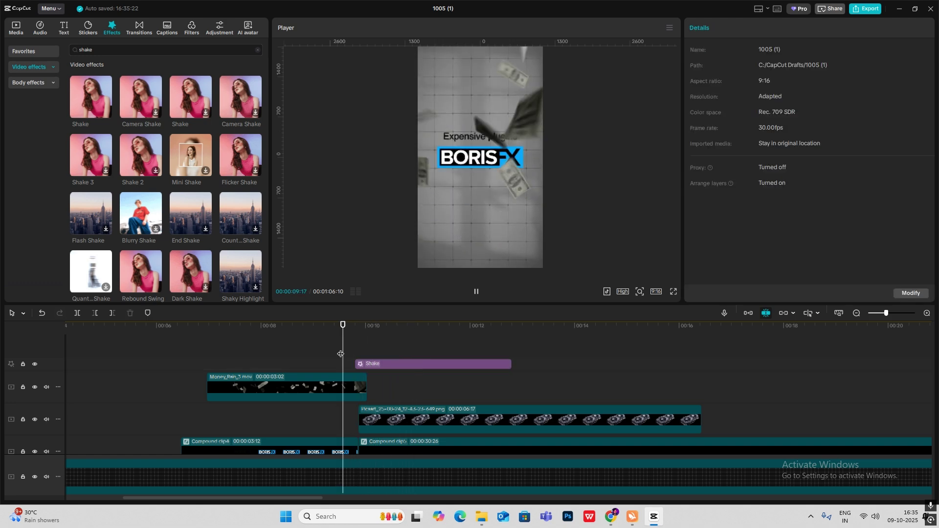
Duplicate the keyframed Shake effect to 4:18, where the pinned note leaves the collage.
click(412, 365)
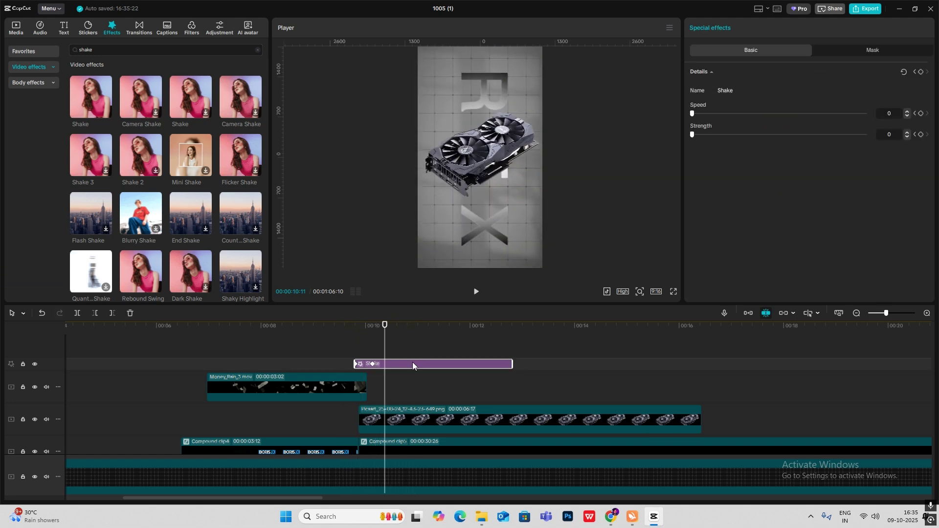
double_click(858, 315)
scroll(294, 376, down, 3)
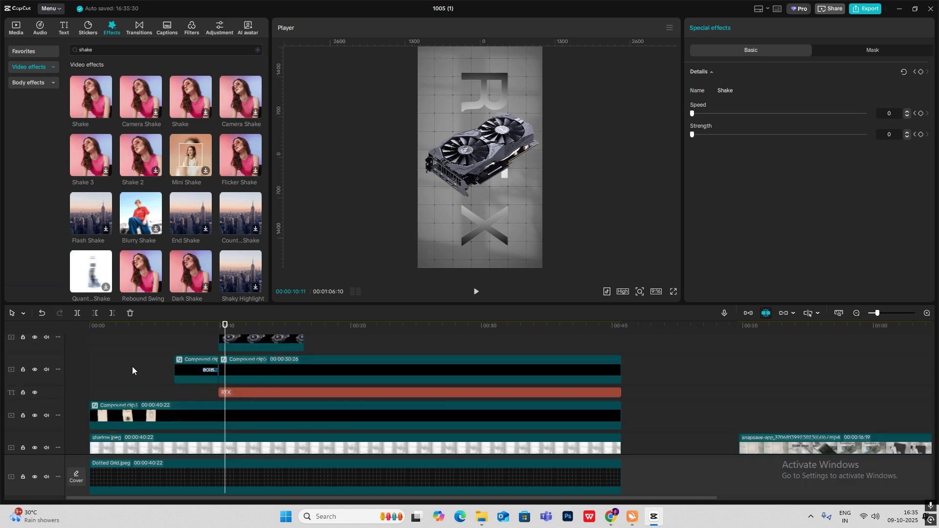
click(97, 373)
drag(96, 373, 149, 382)
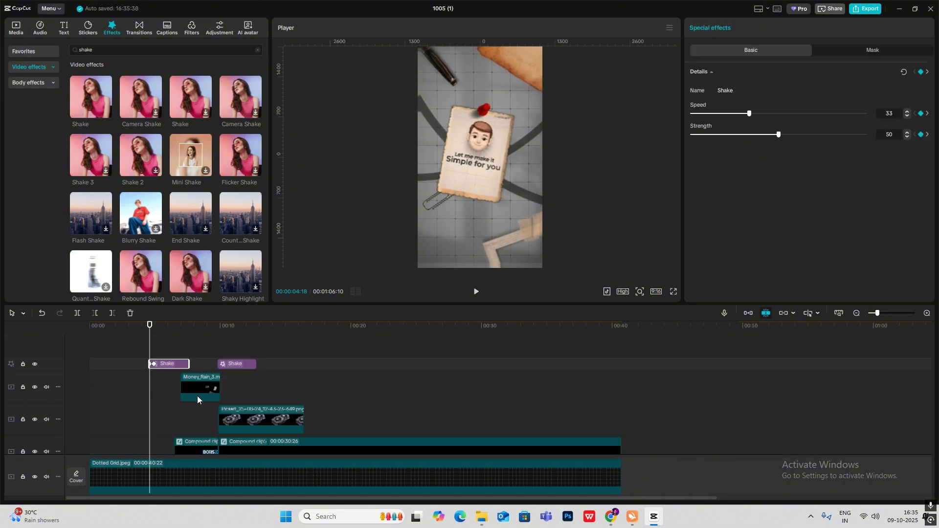
Play back the new shake and the full edit from the start, and examine the reference clip around 1:04:21.
key(space)
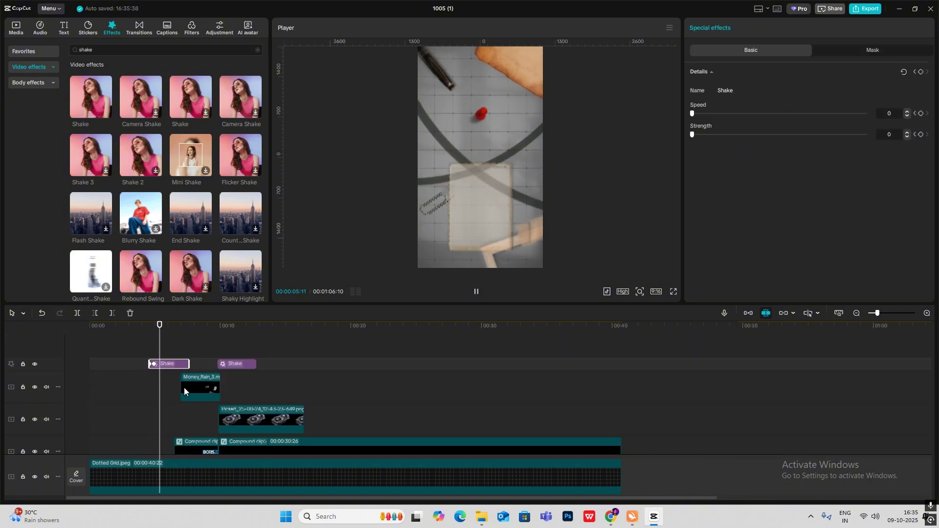
click(134, 362)
key(space)
click(80, 354)
key(space)
scroll(213, 354, down, 4)
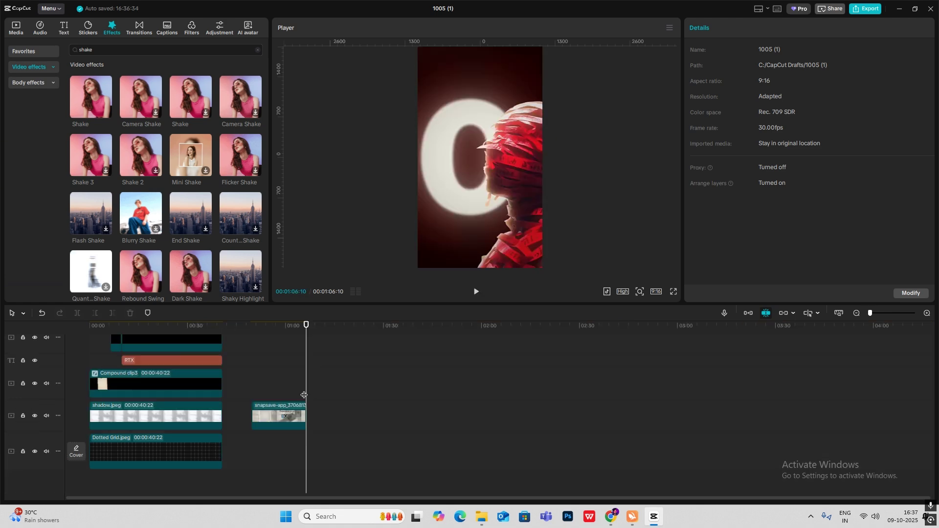
mouse_move(304, 396)
mouse_down()
mouse_move(275, 396)
mouse_move(301, 397)
mouse_up()
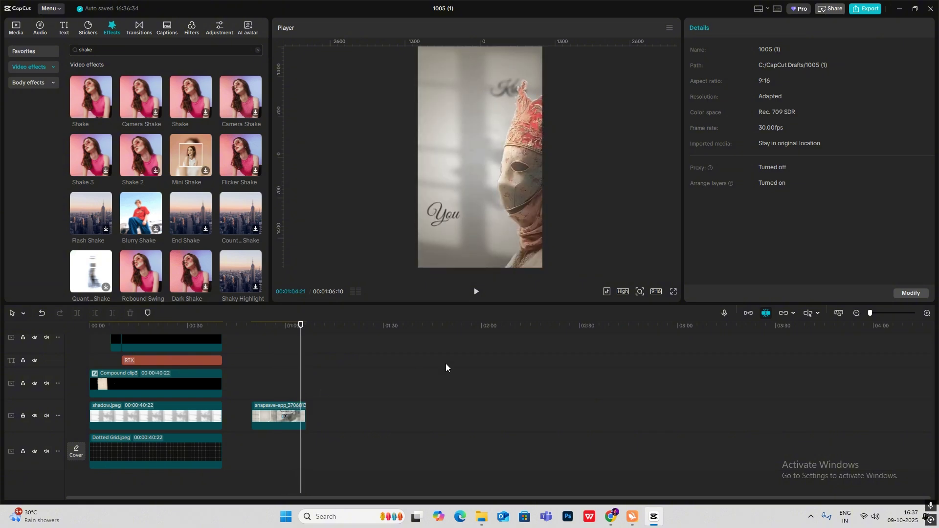